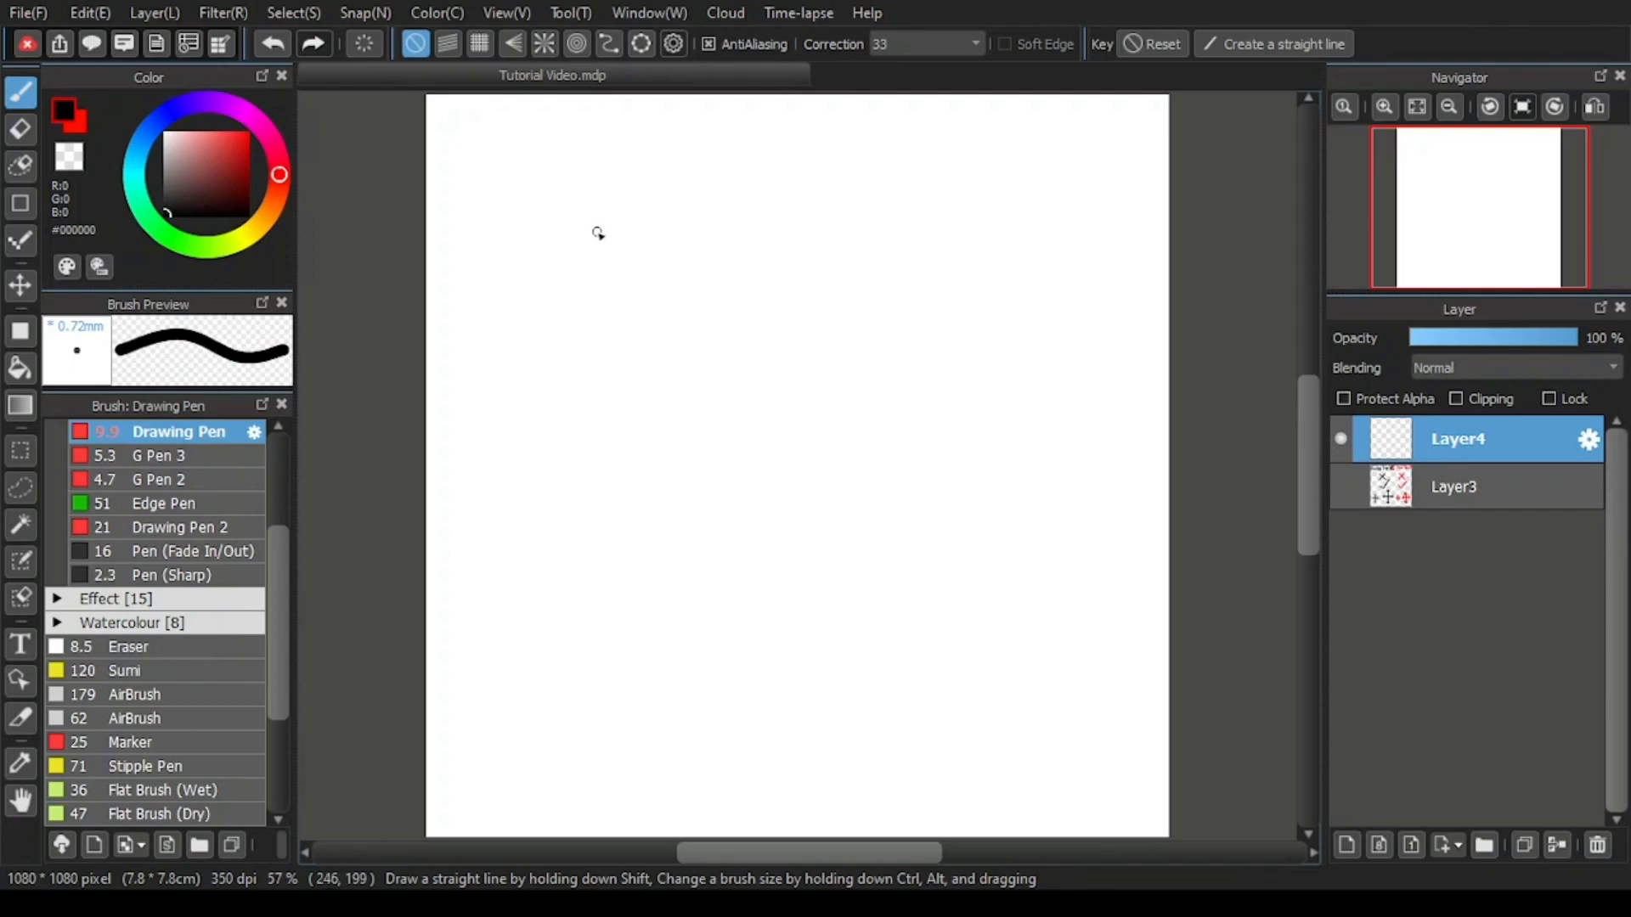
# Step: Draw a large black cross on the upper part of the canvas using the cross-grid snap
pyautogui.click(481, 44)
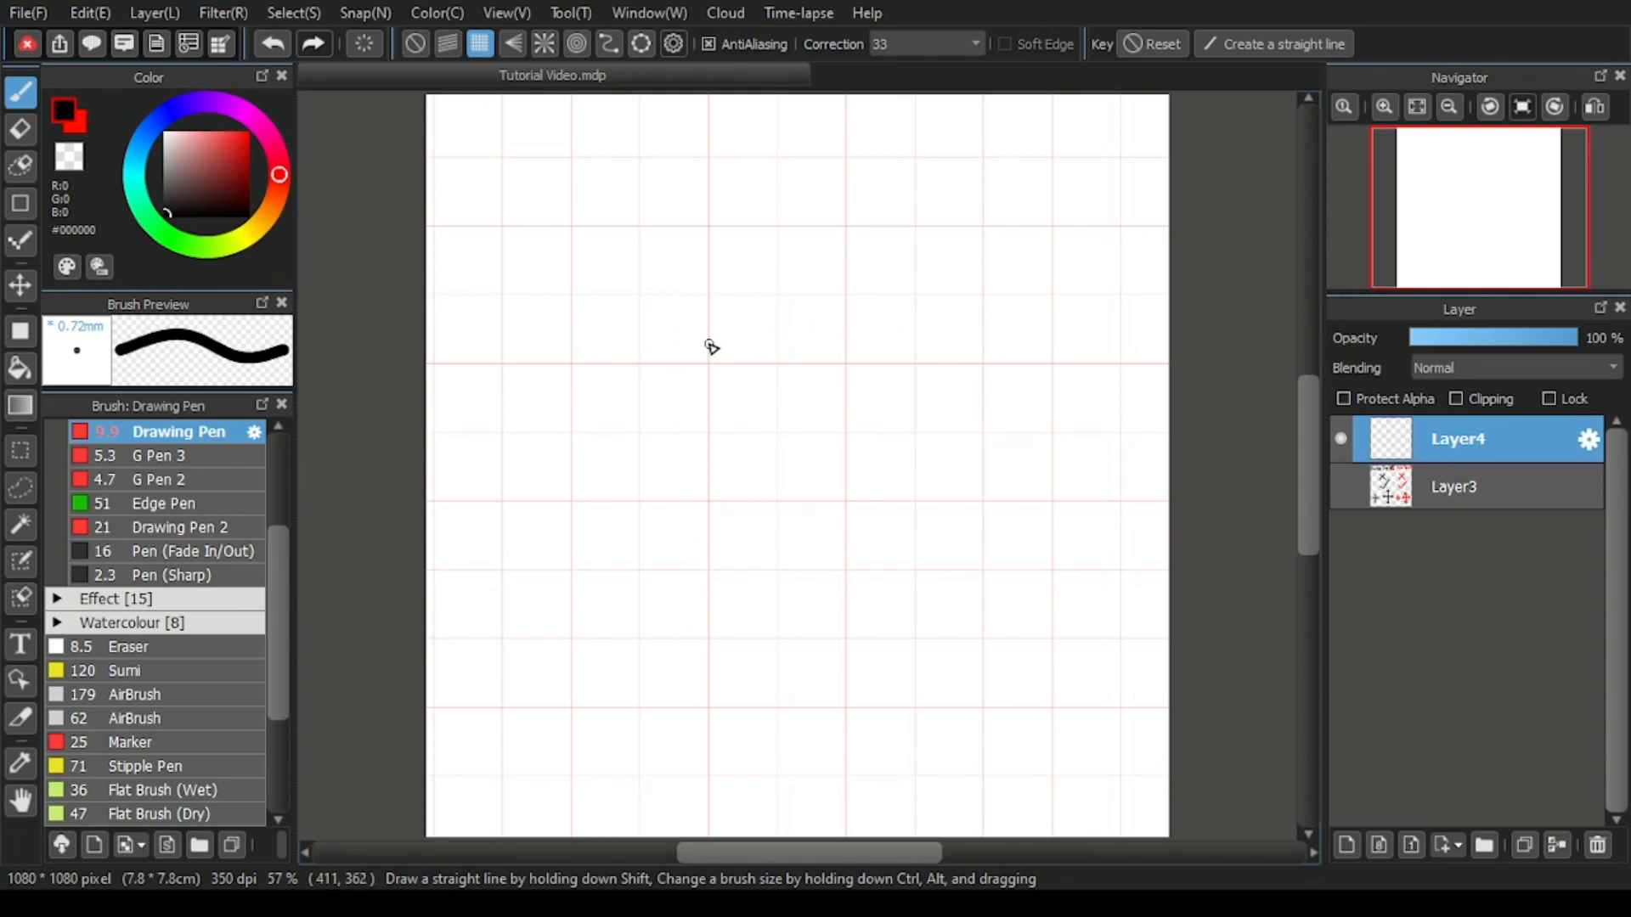
pyautogui.moveTo(637, 343); pyautogui.dragTo(909, 343)
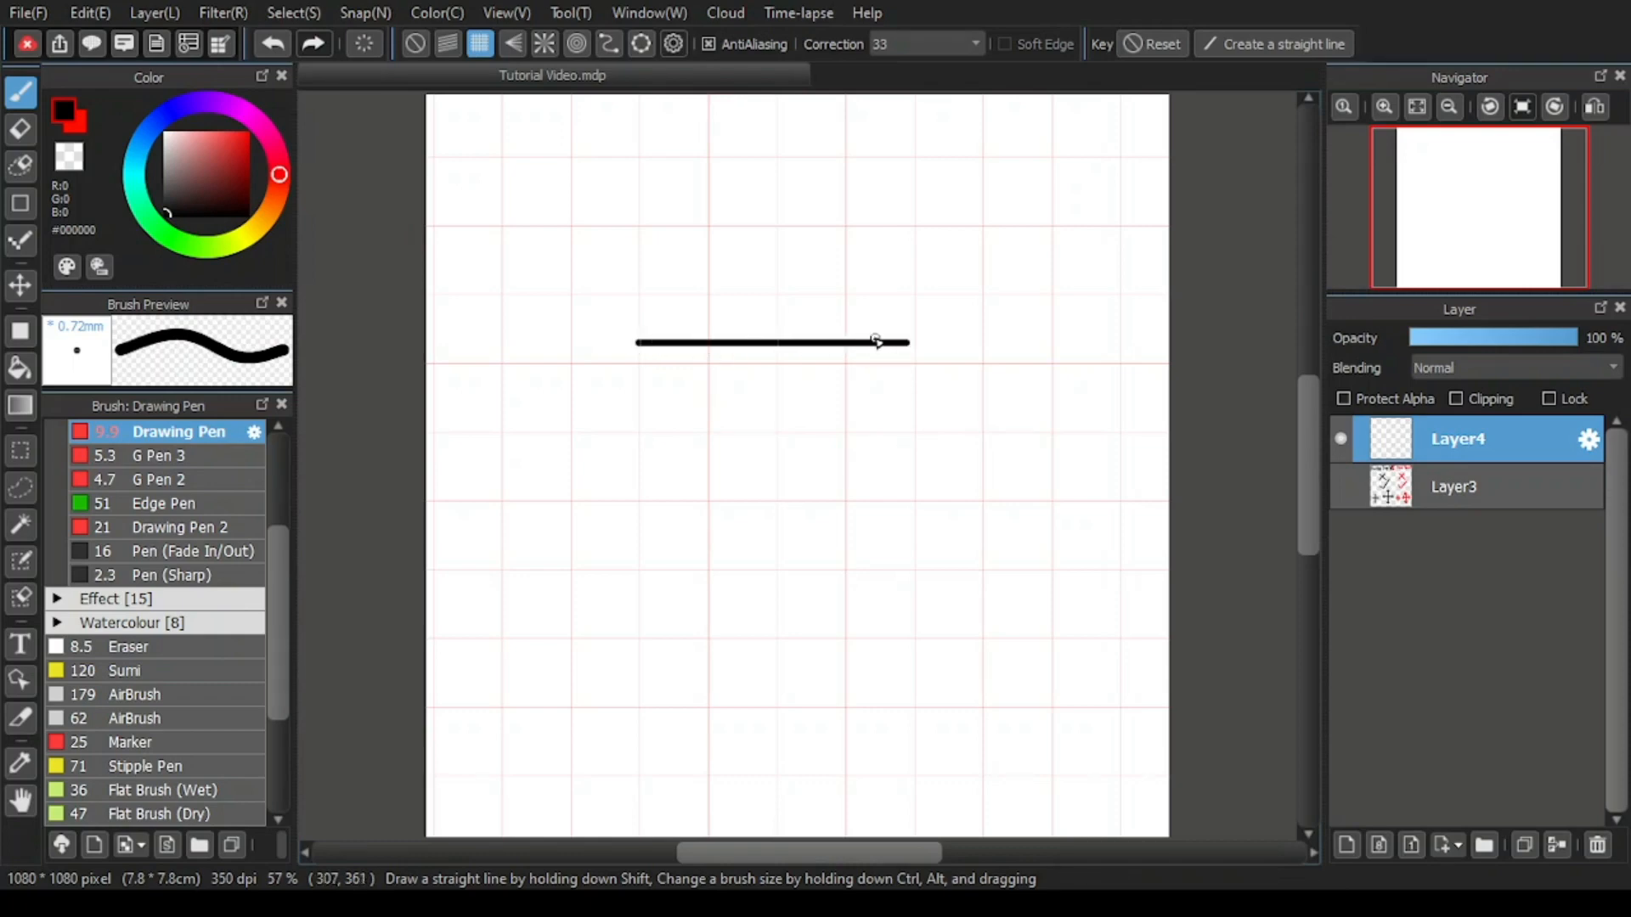
pyautogui.moveTo(782, 241); pyautogui.dragTo(772, 566)
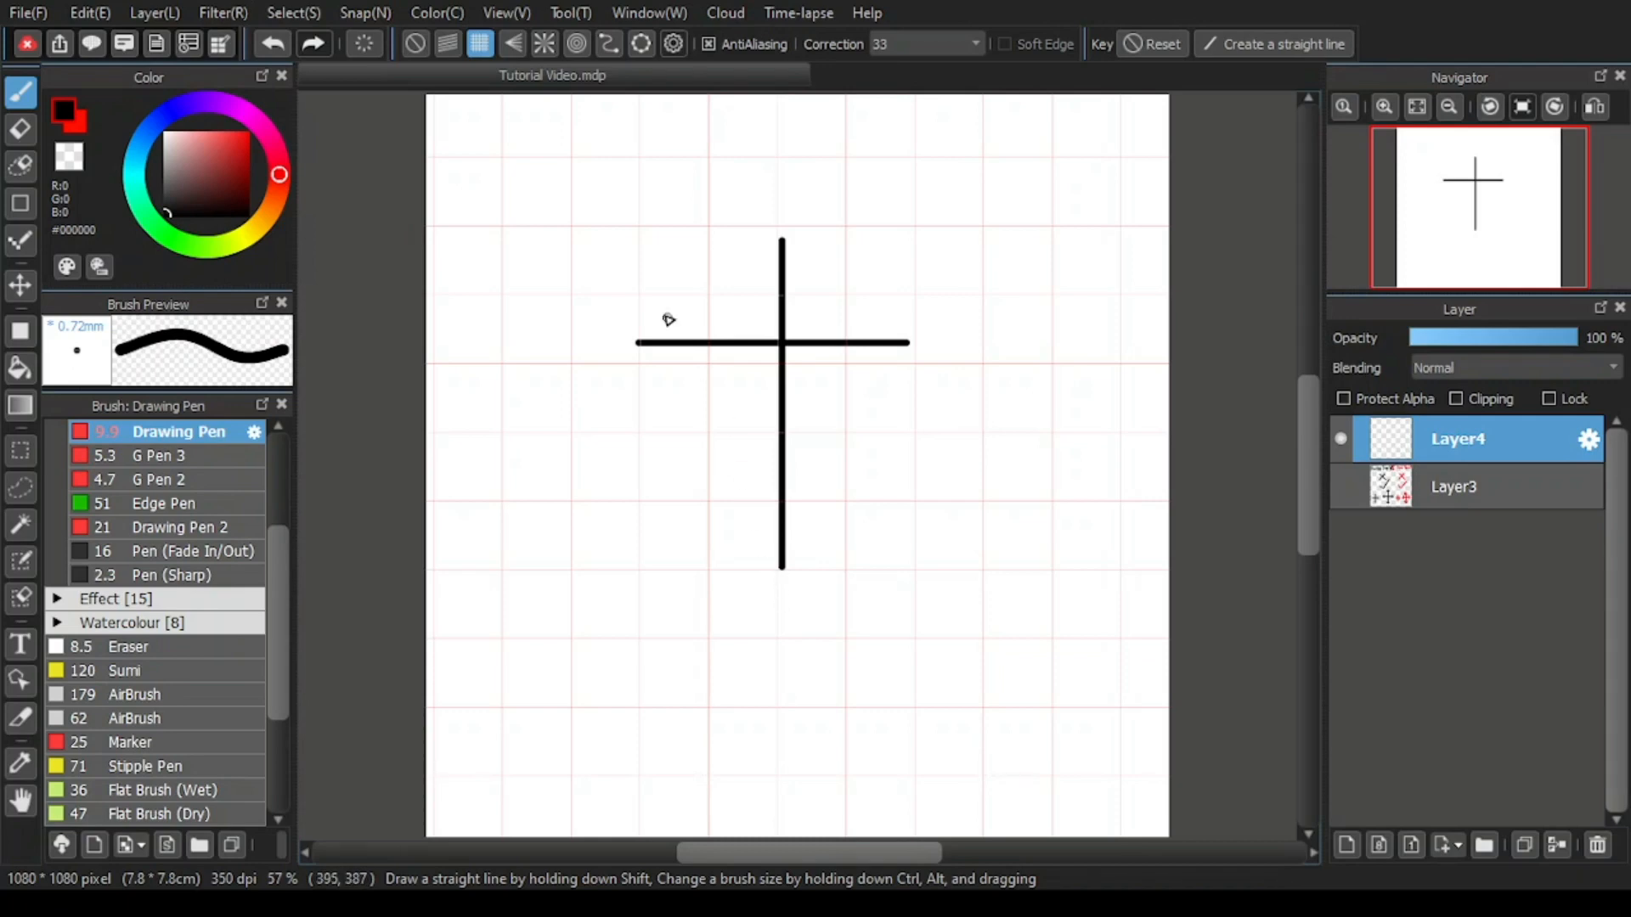
# Step: Turn snapping off and draw two smaller freehand black crosses below the first, one on each side
pyautogui.click(410, 43)
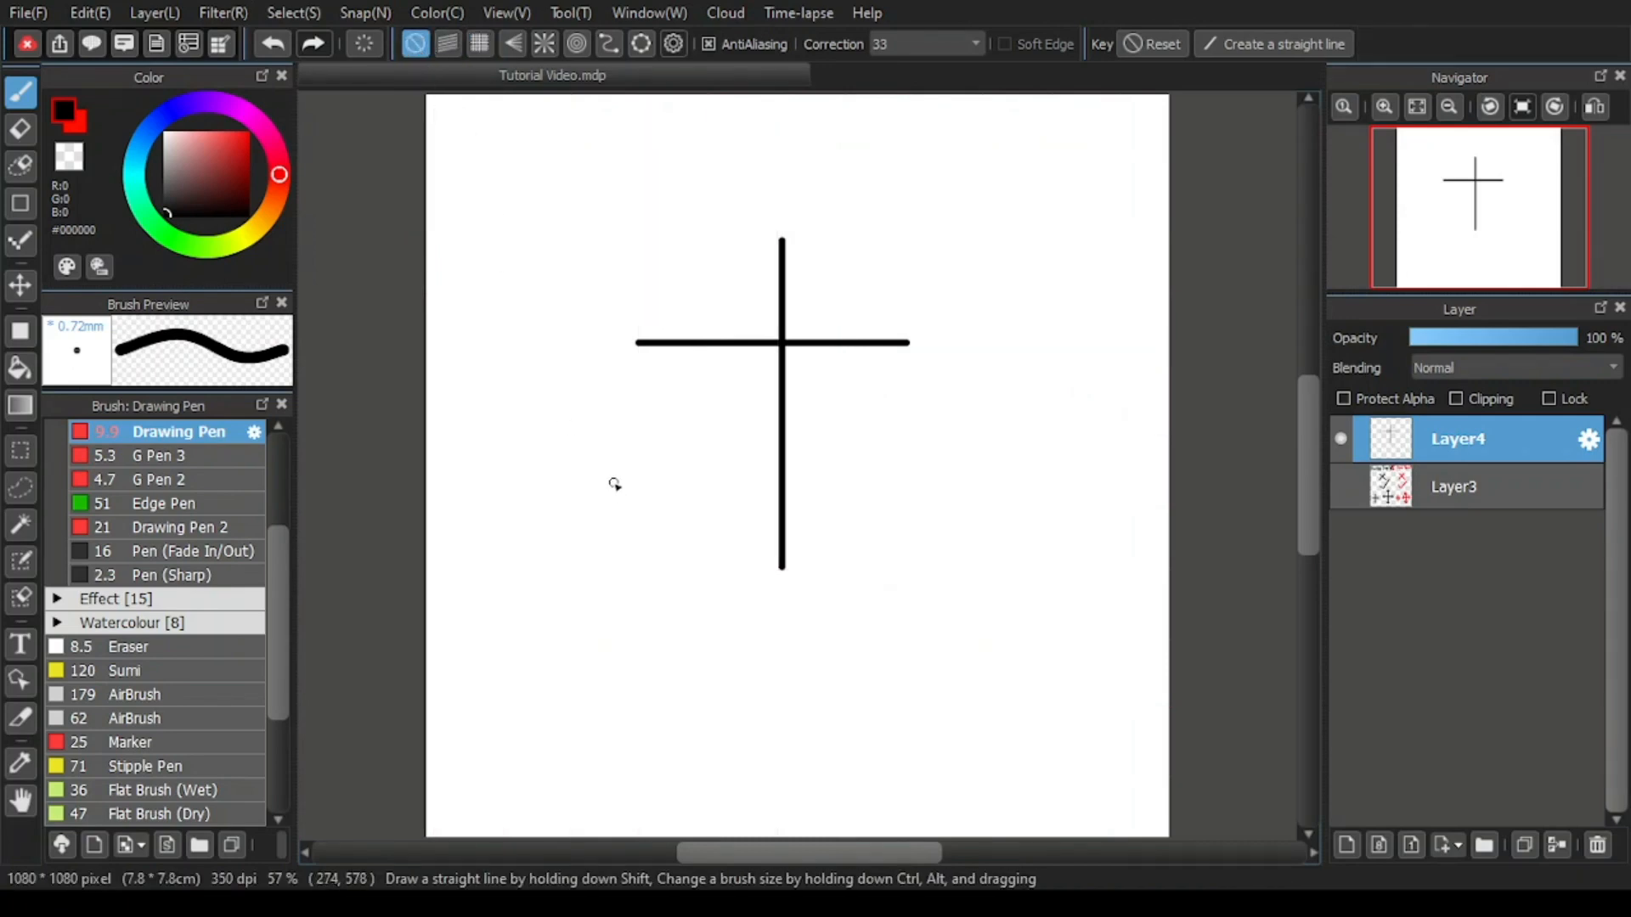
pyautogui.moveTo(602, 444); pyautogui.dragTo(613, 676)
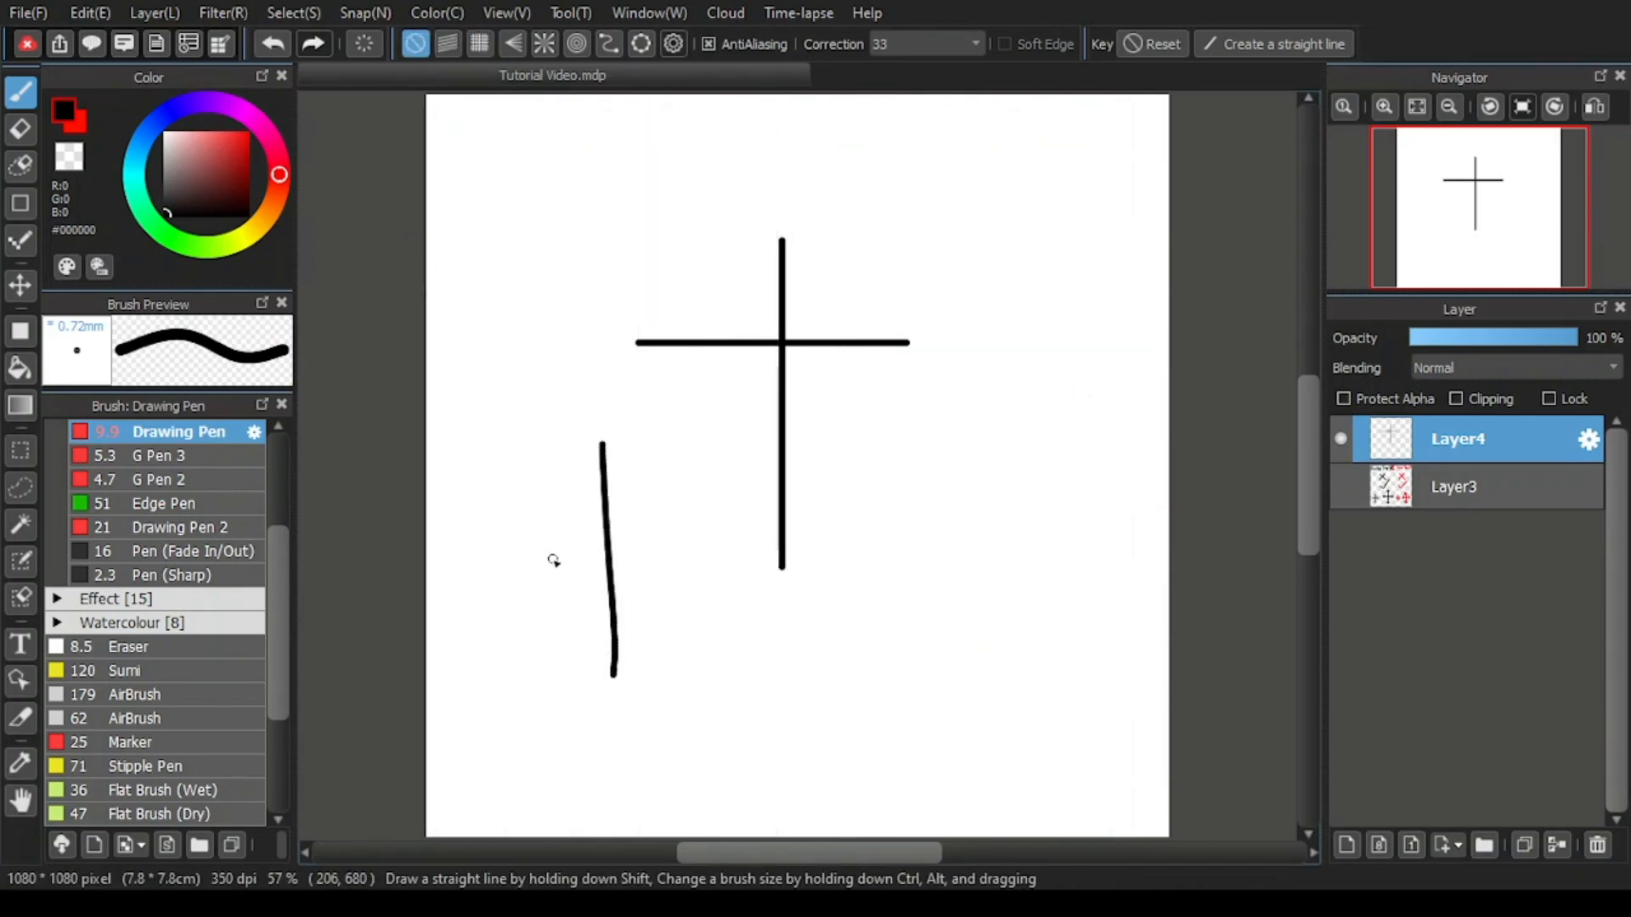
pyautogui.moveTo(530, 560); pyautogui.dragTo(717, 552)
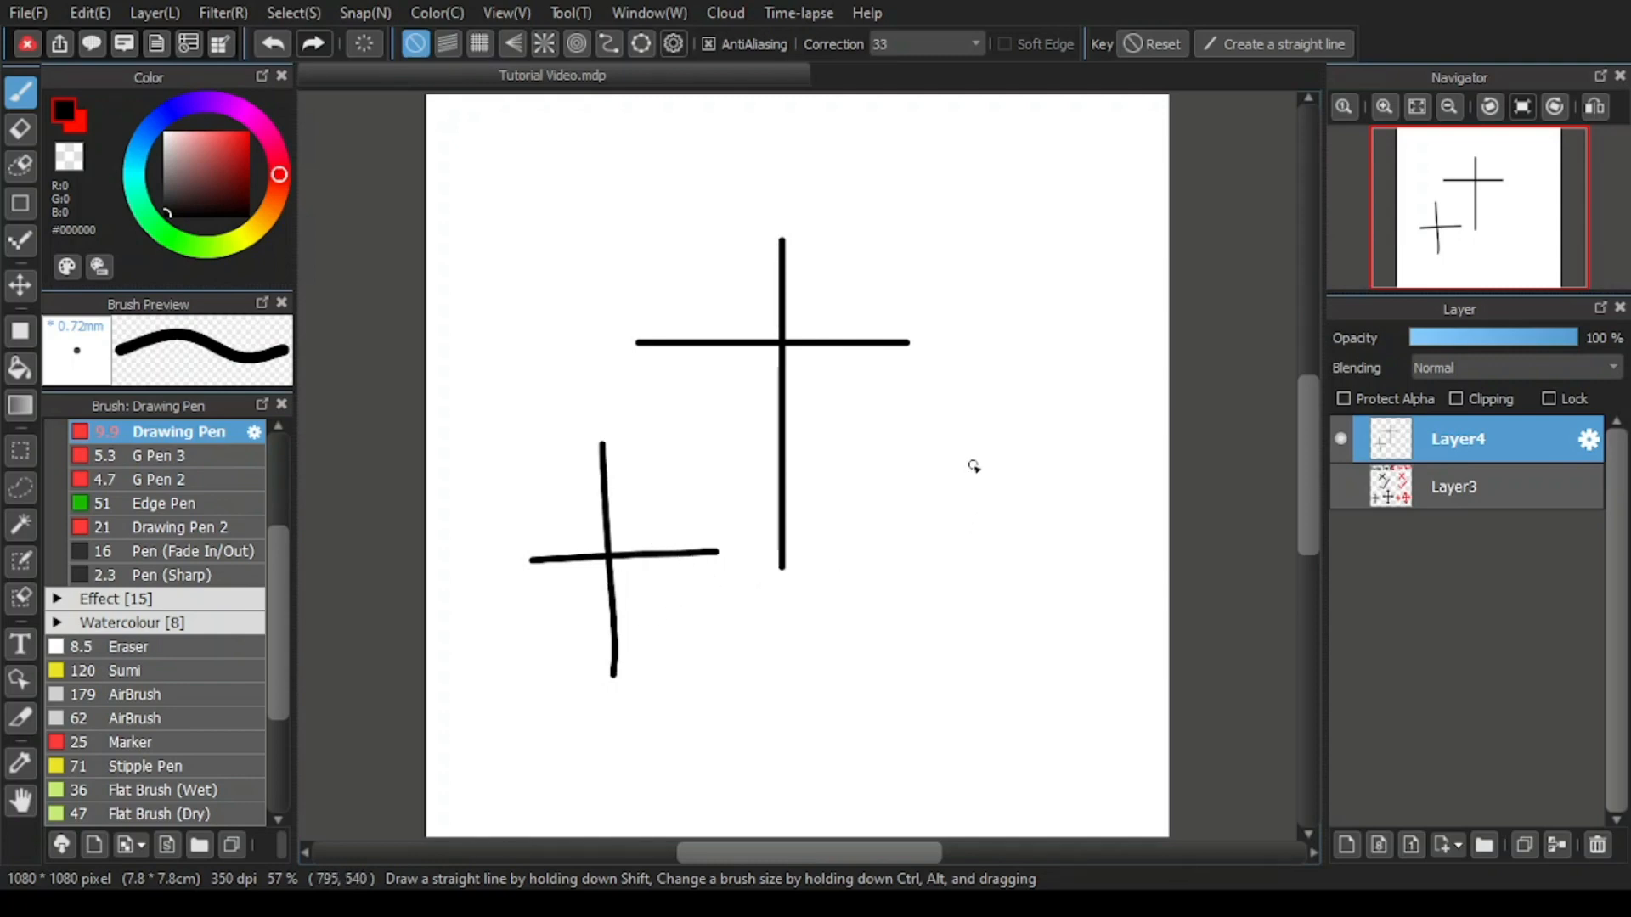
pyautogui.moveTo(966, 430); pyautogui.dragTo(968, 630)
pyautogui.moveTo(878, 516); pyautogui.dragTo(1051, 512)
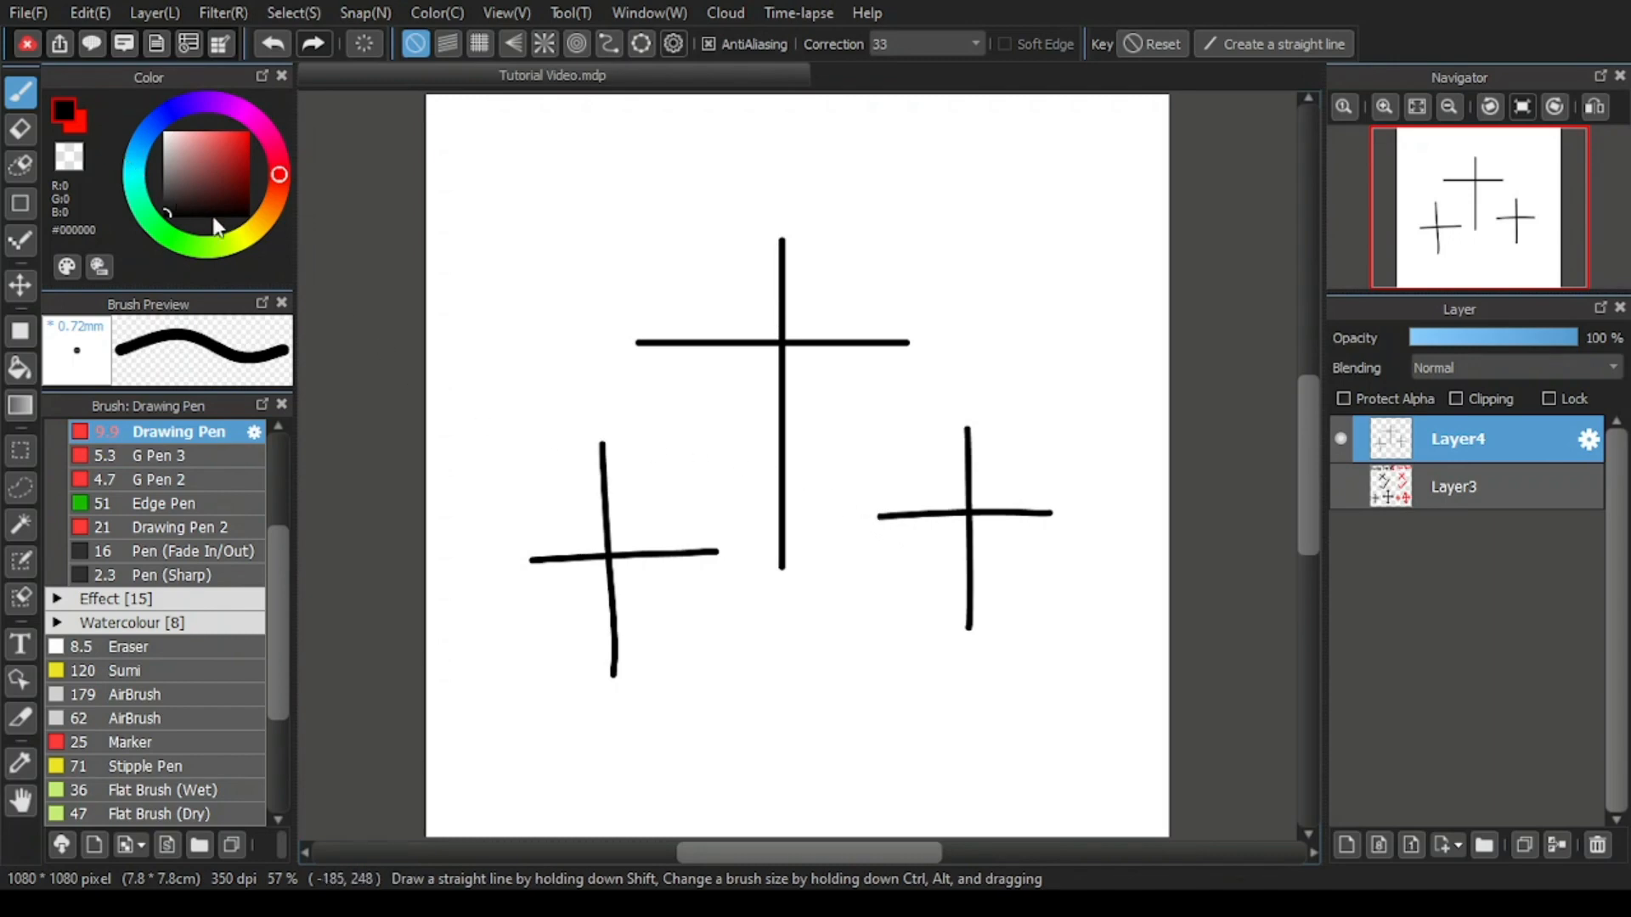
# Step: Re-enable the cross-grid snap and draw two straight red crosses on either side of the large black cross
pyautogui.click(479, 44)
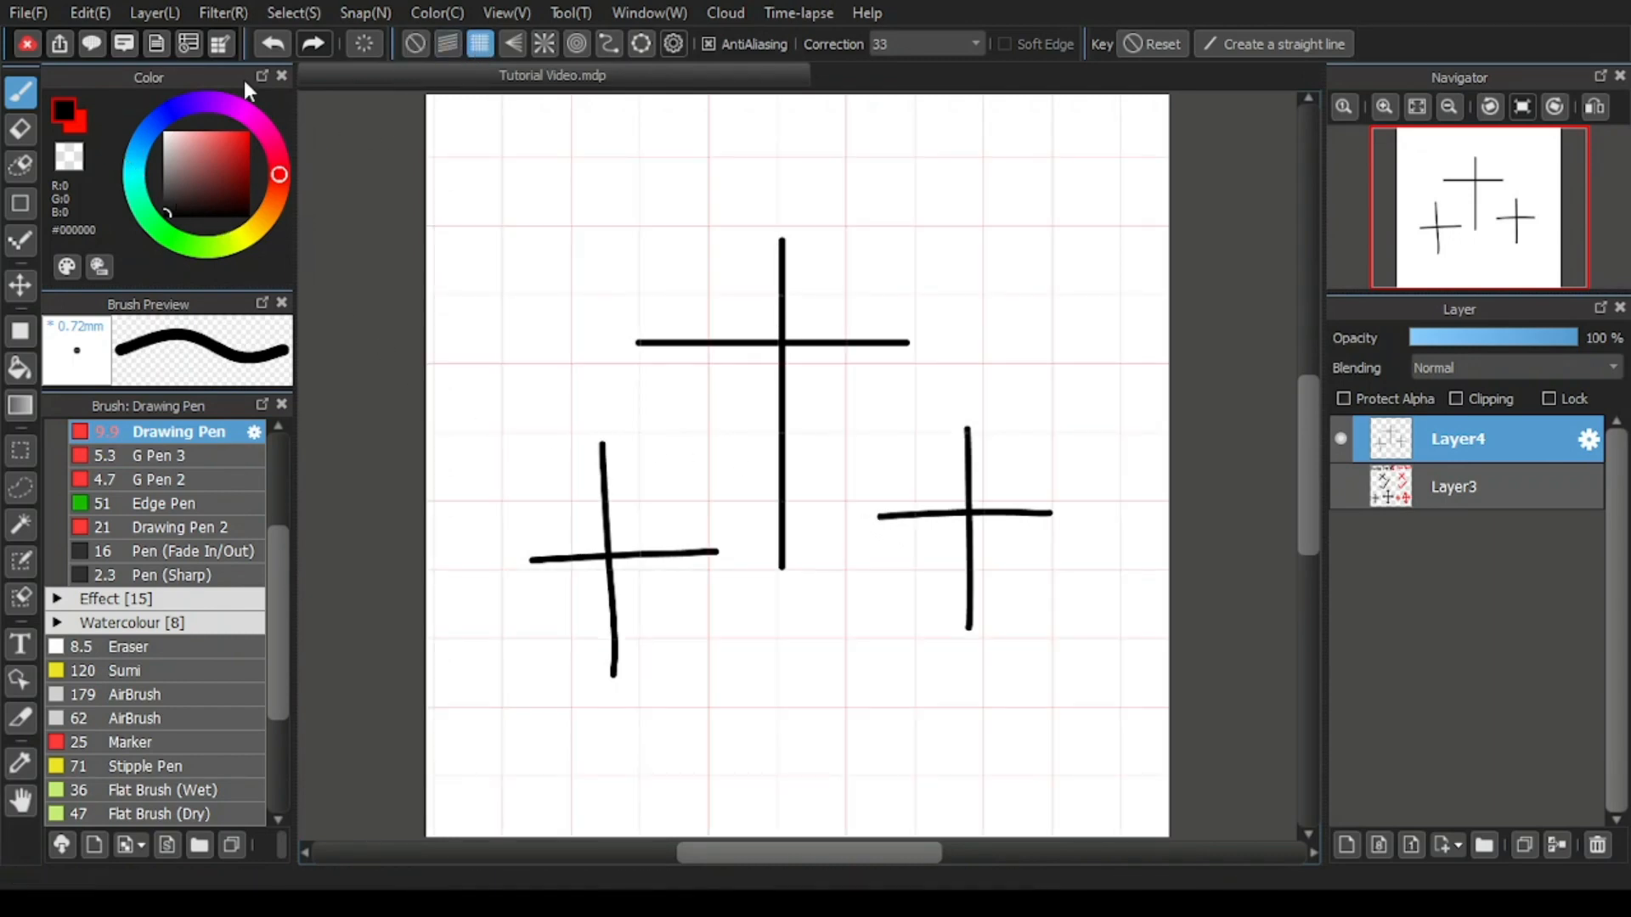
pyautogui.click(66, 116)
pyautogui.moveTo(533, 183); pyautogui.dragTo(532, 490)
pyautogui.moveTo(440, 298); pyautogui.dragTo(661, 299)
pyautogui.moveTo(939, 225); pyautogui.dragTo(939, 454)
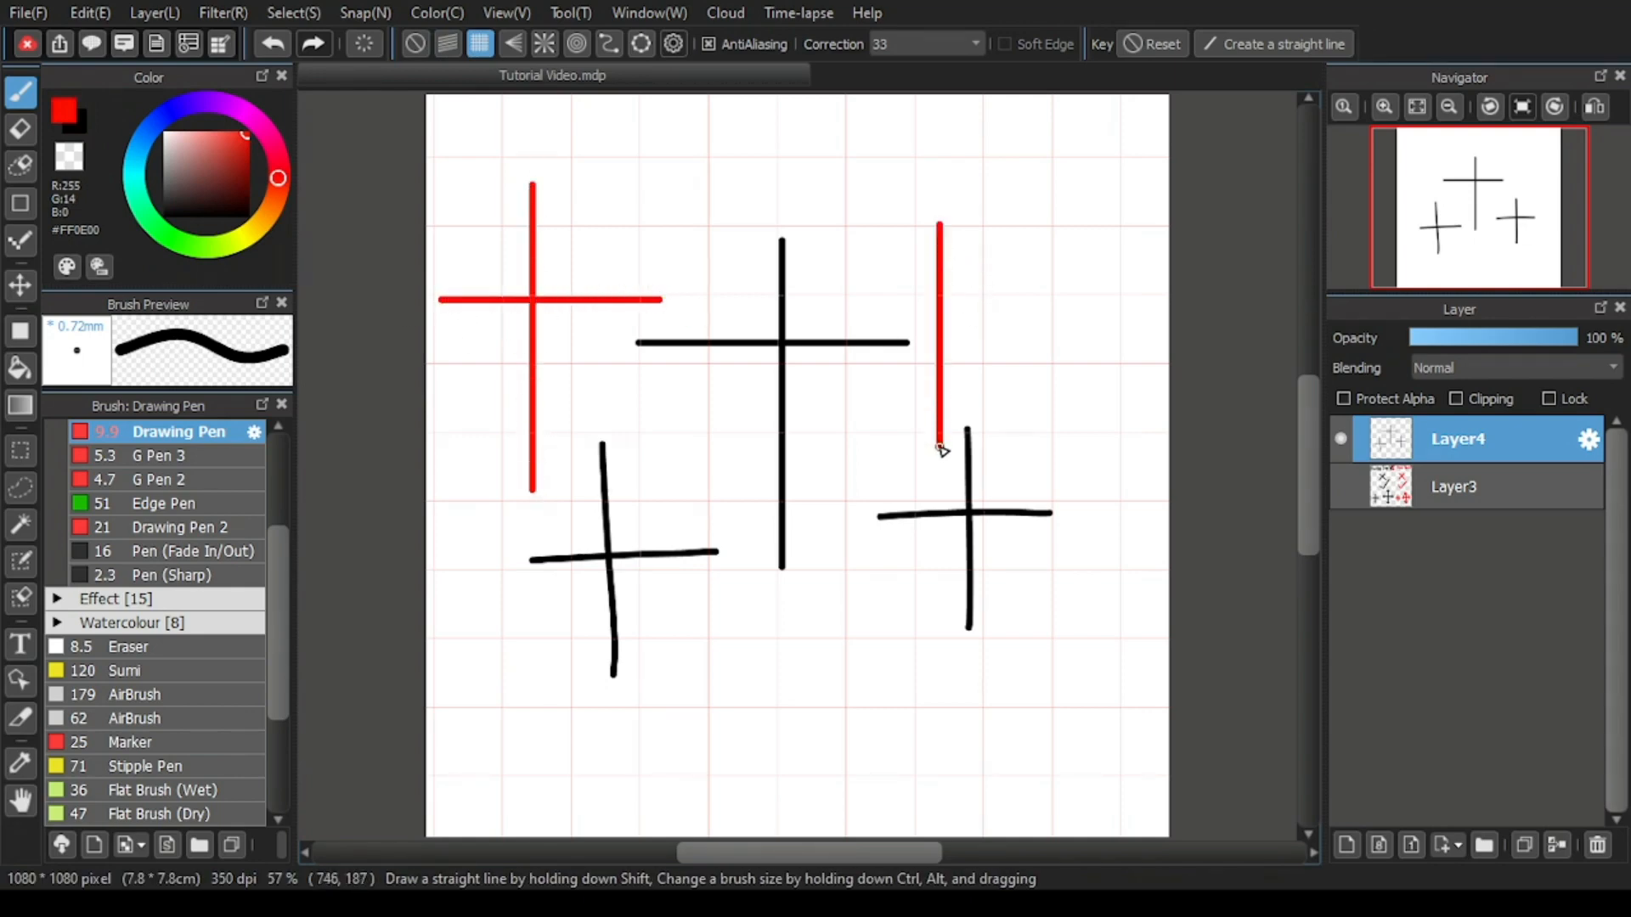
pyautogui.moveTo(852, 287); pyautogui.dragTo(1052, 287)
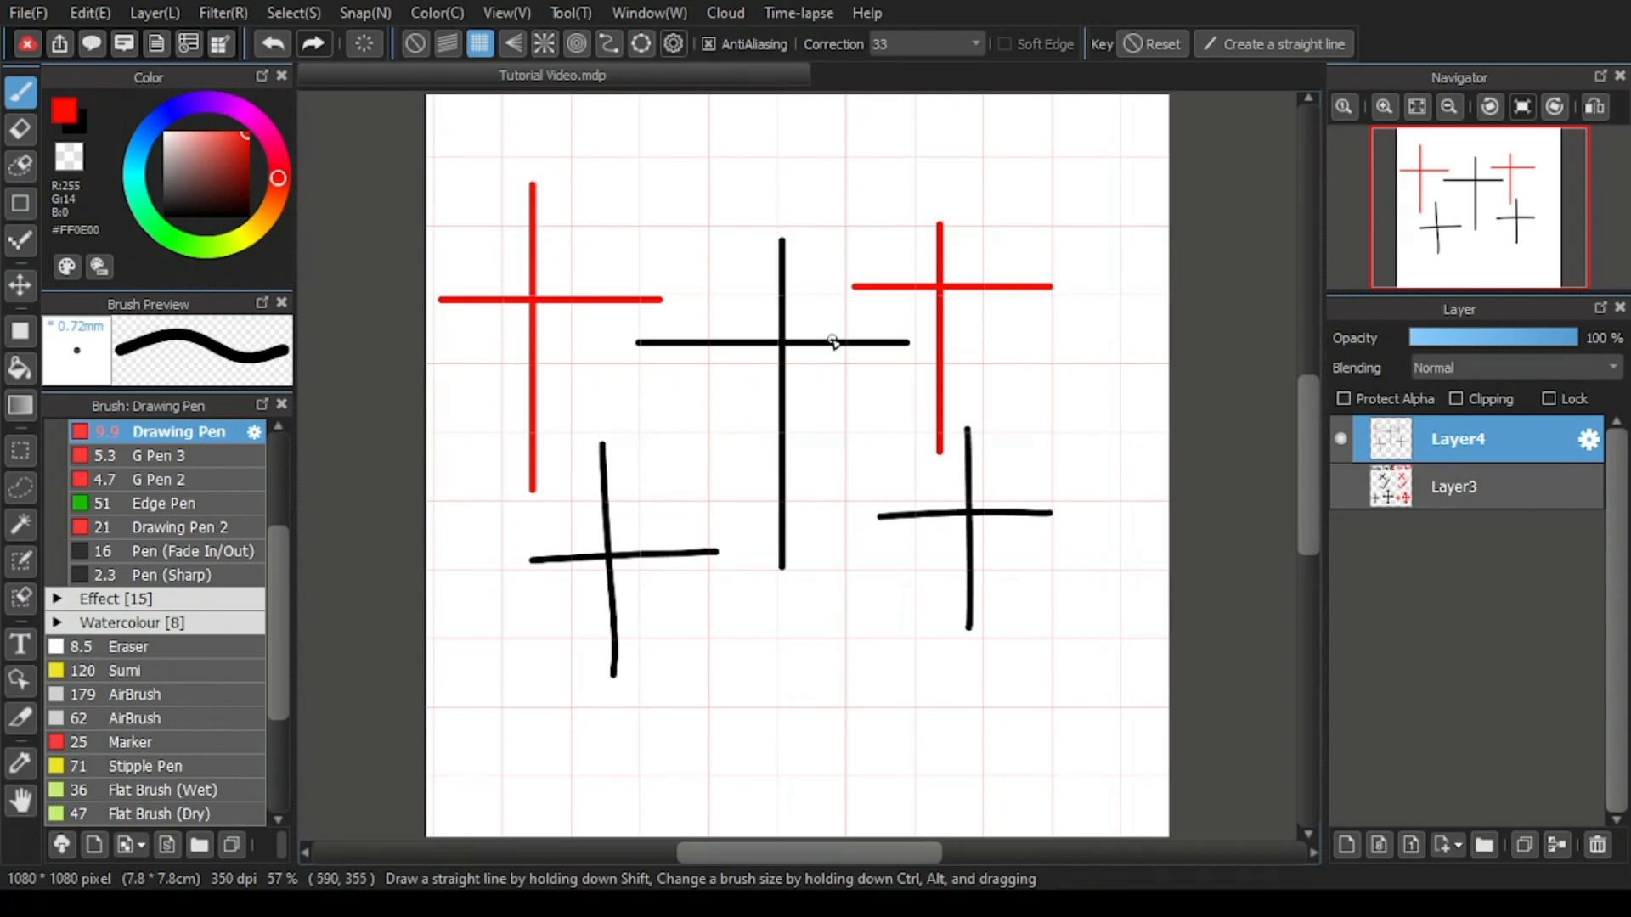
# Step: Turn snapping off, erase all crosses from the layer, and return to the brush with black
pyautogui.click(416, 43)
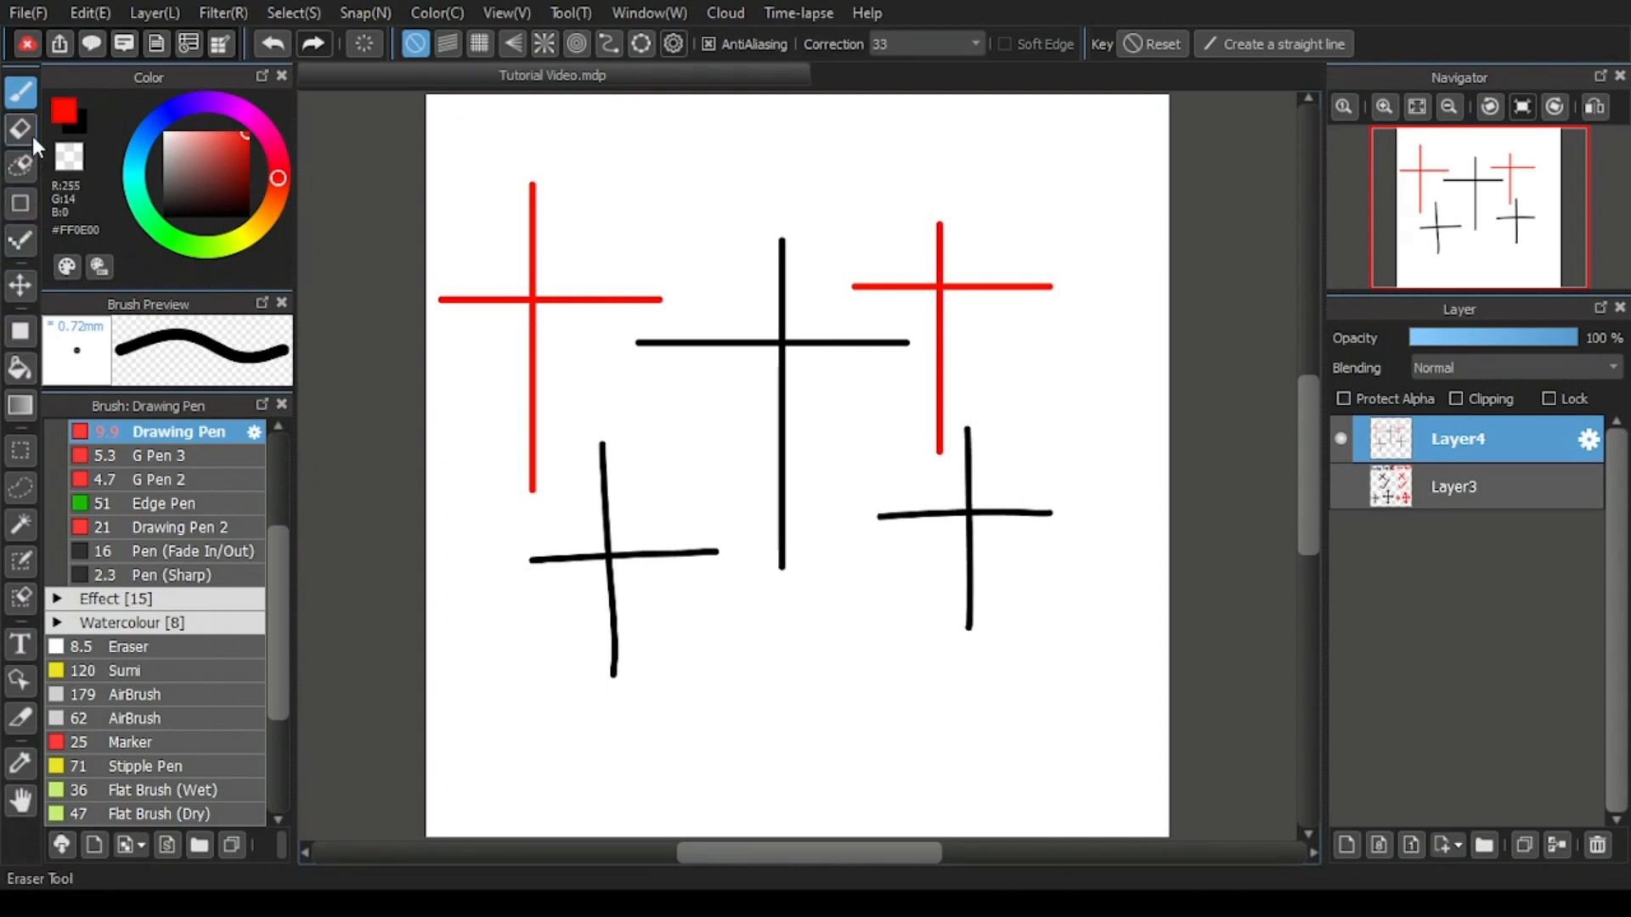
pyautogui.click(21, 167)
pyautogui.moveTo(404, 205)
pyautogui.mouseDown()
pyautogui.moveTo(411, 480)
pyautogui.moveTo(817, 689)
pyautogui.moveTo(1102, 448)
pyautogui.moveTo(975, 170)
pyautogui.moveTo(508, 182)
pyautogui.mouseUp()
pyautogui.press('x')
pyautogui.press('b')
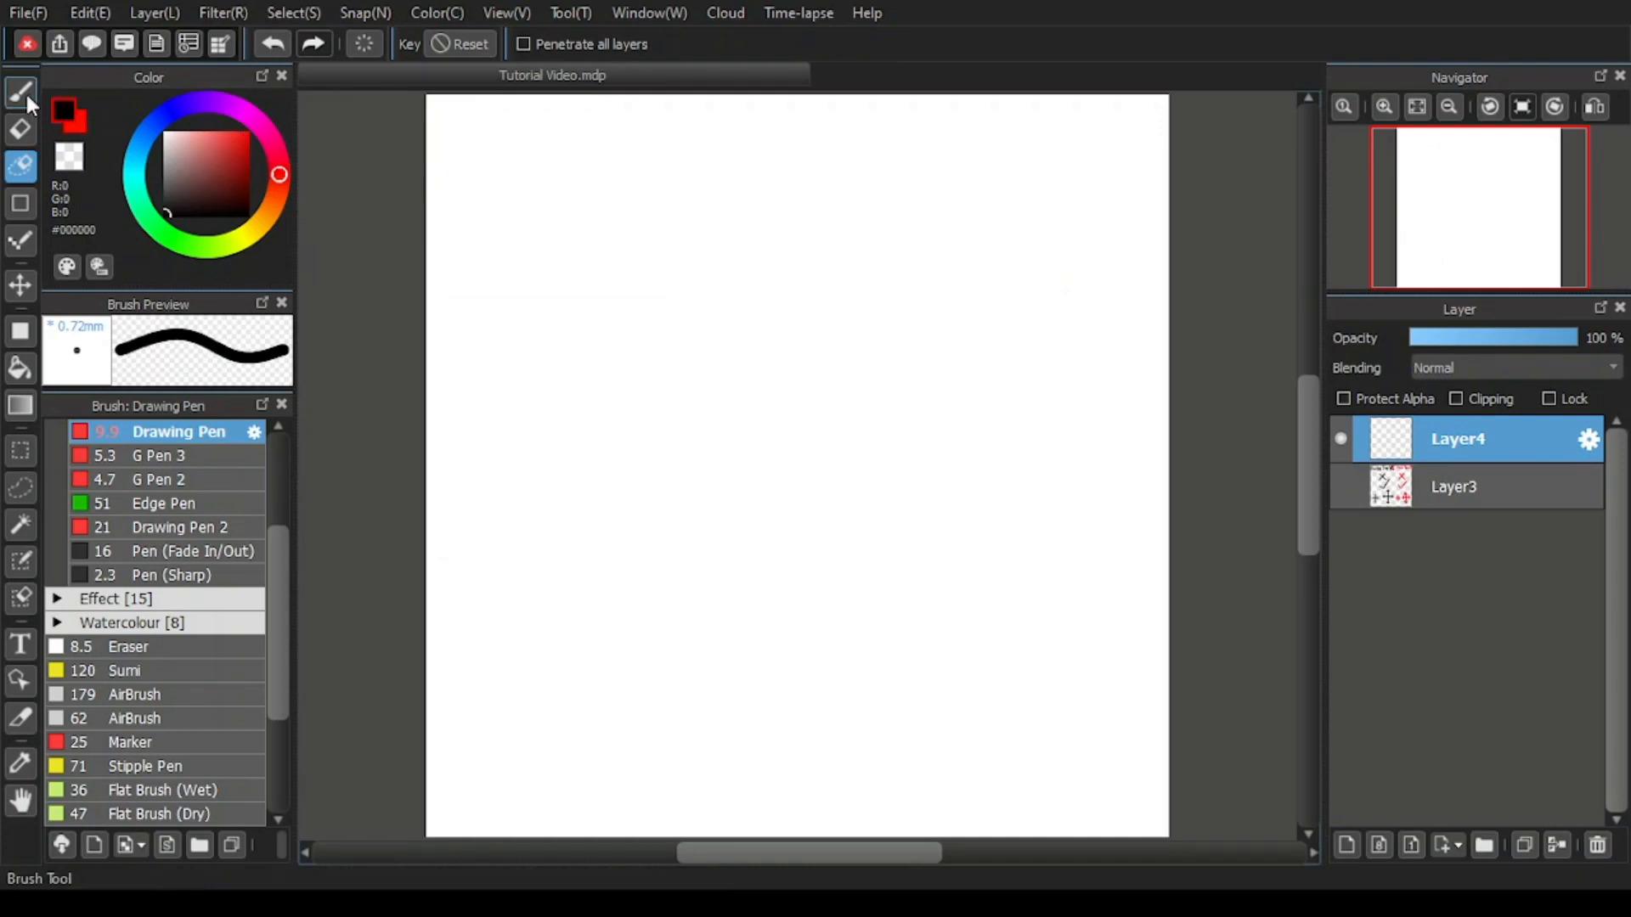
# Step: Set up a vanishing point snap with two guide lines meeting near the canvas's top center
pyautogui.click(511, 43)
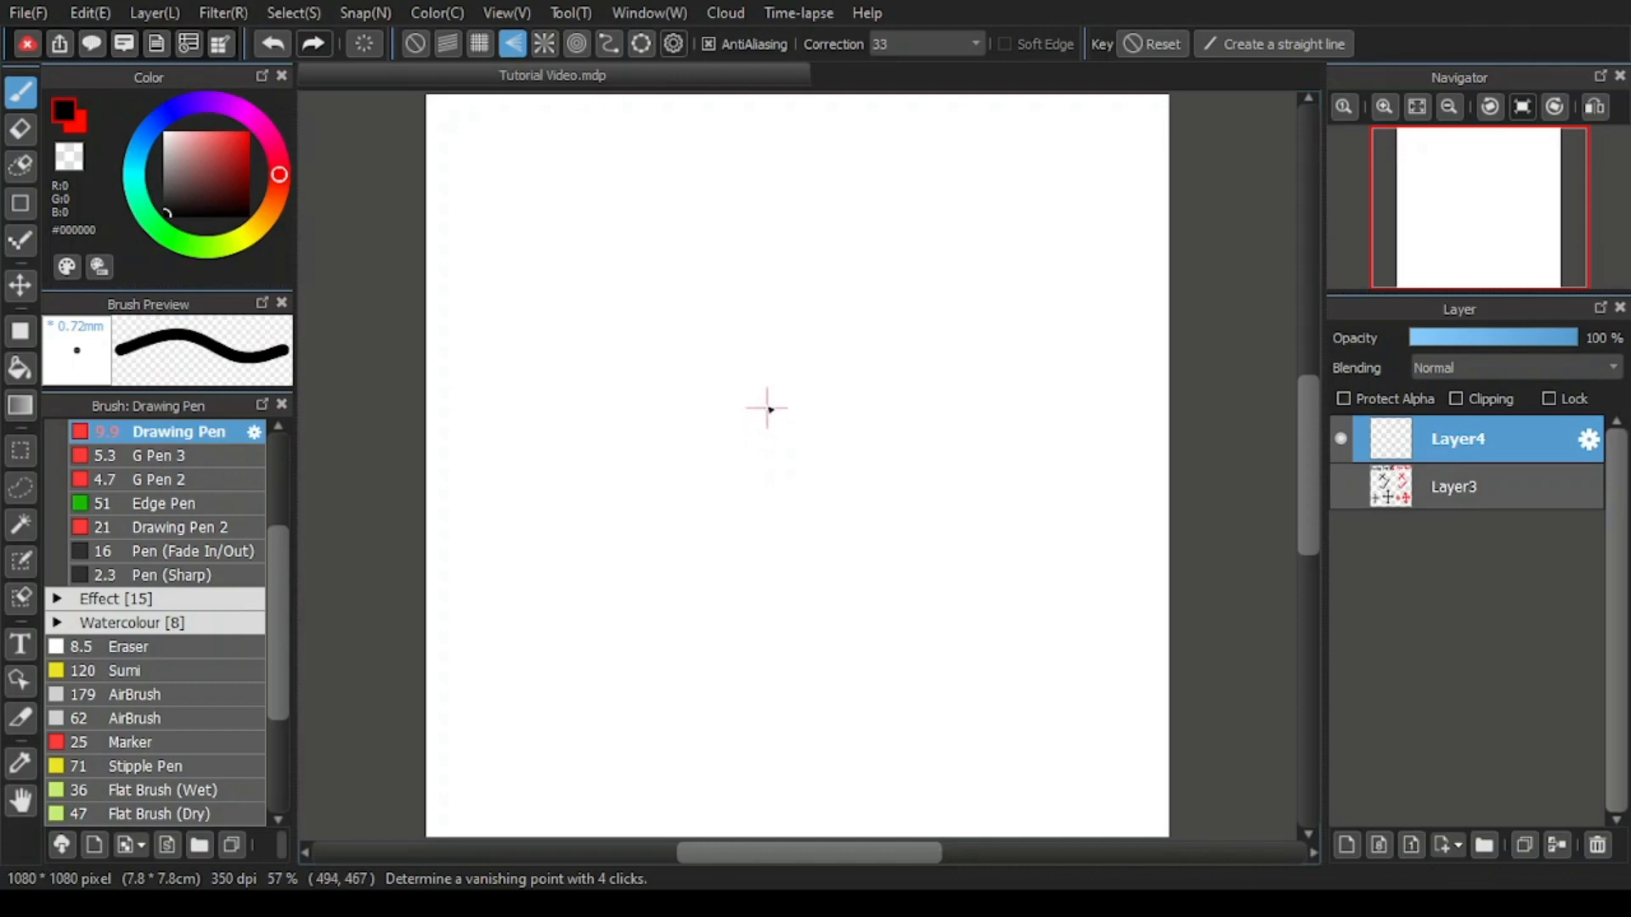
pyautogui.click(762, 377)
pyautogui.click(788, 150)
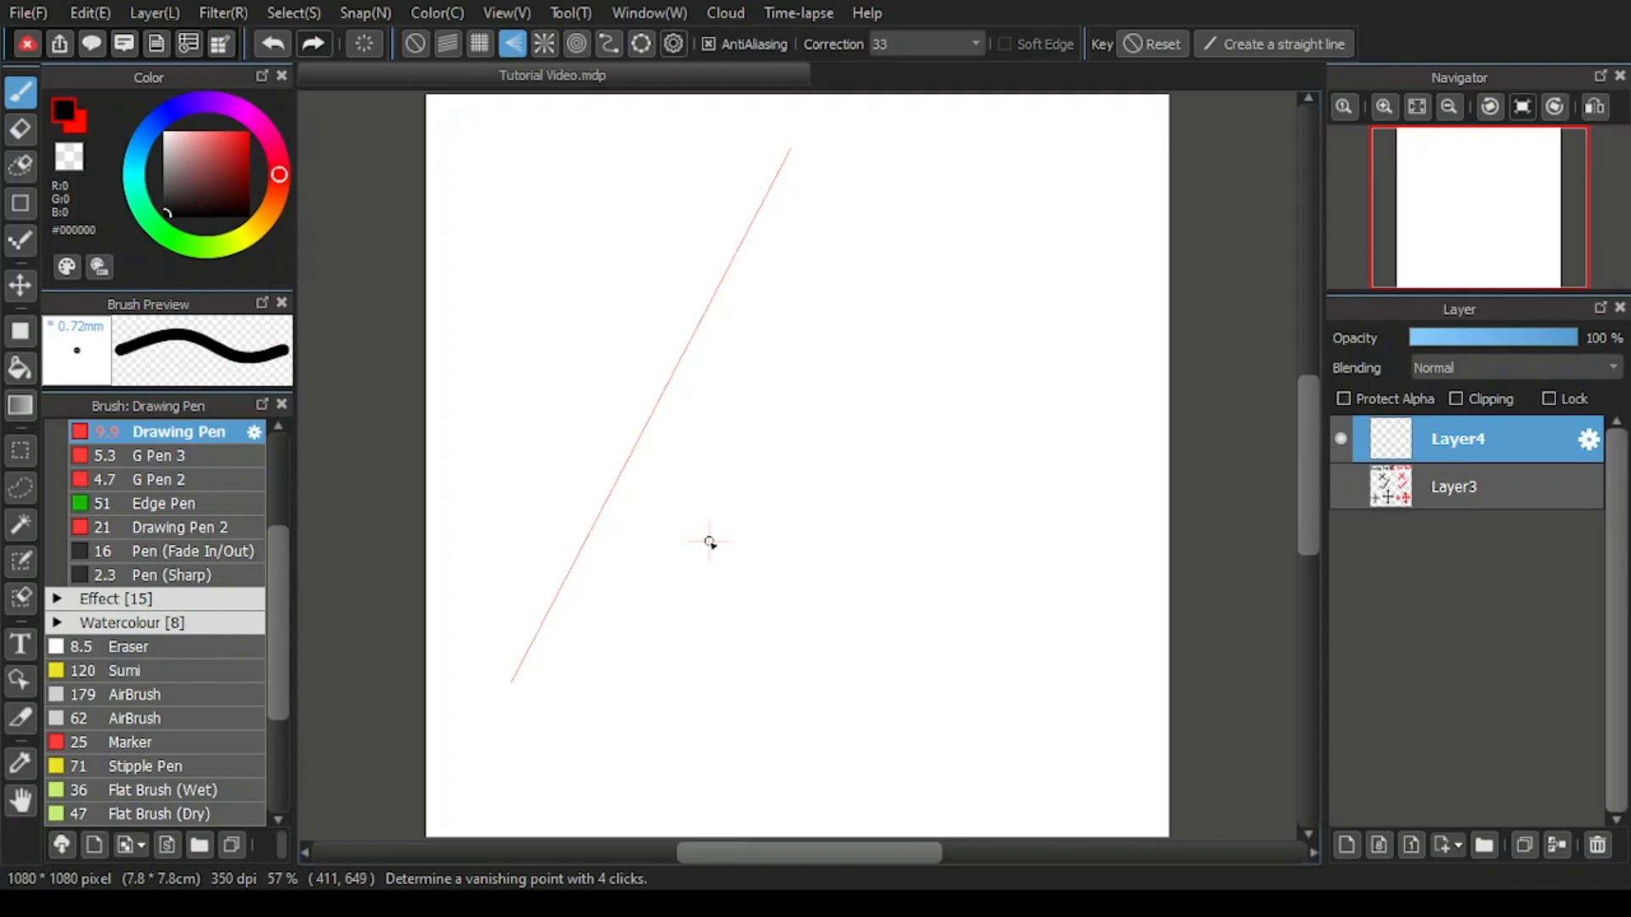
pyautogui.click(790, 154)
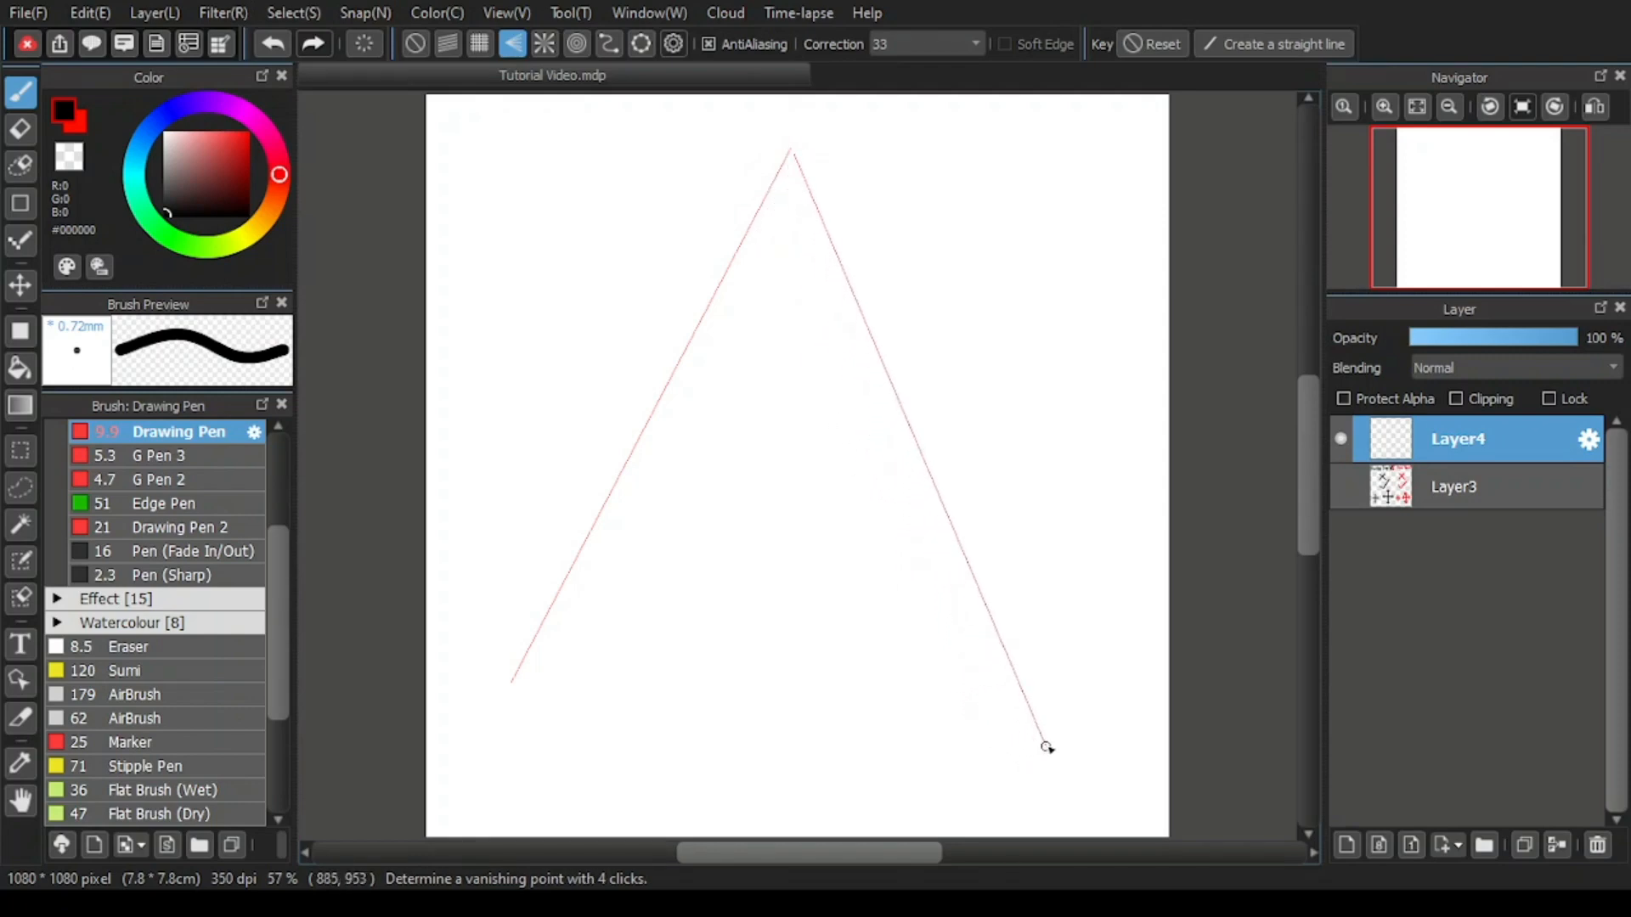
pyautogui.click(1050, 720)
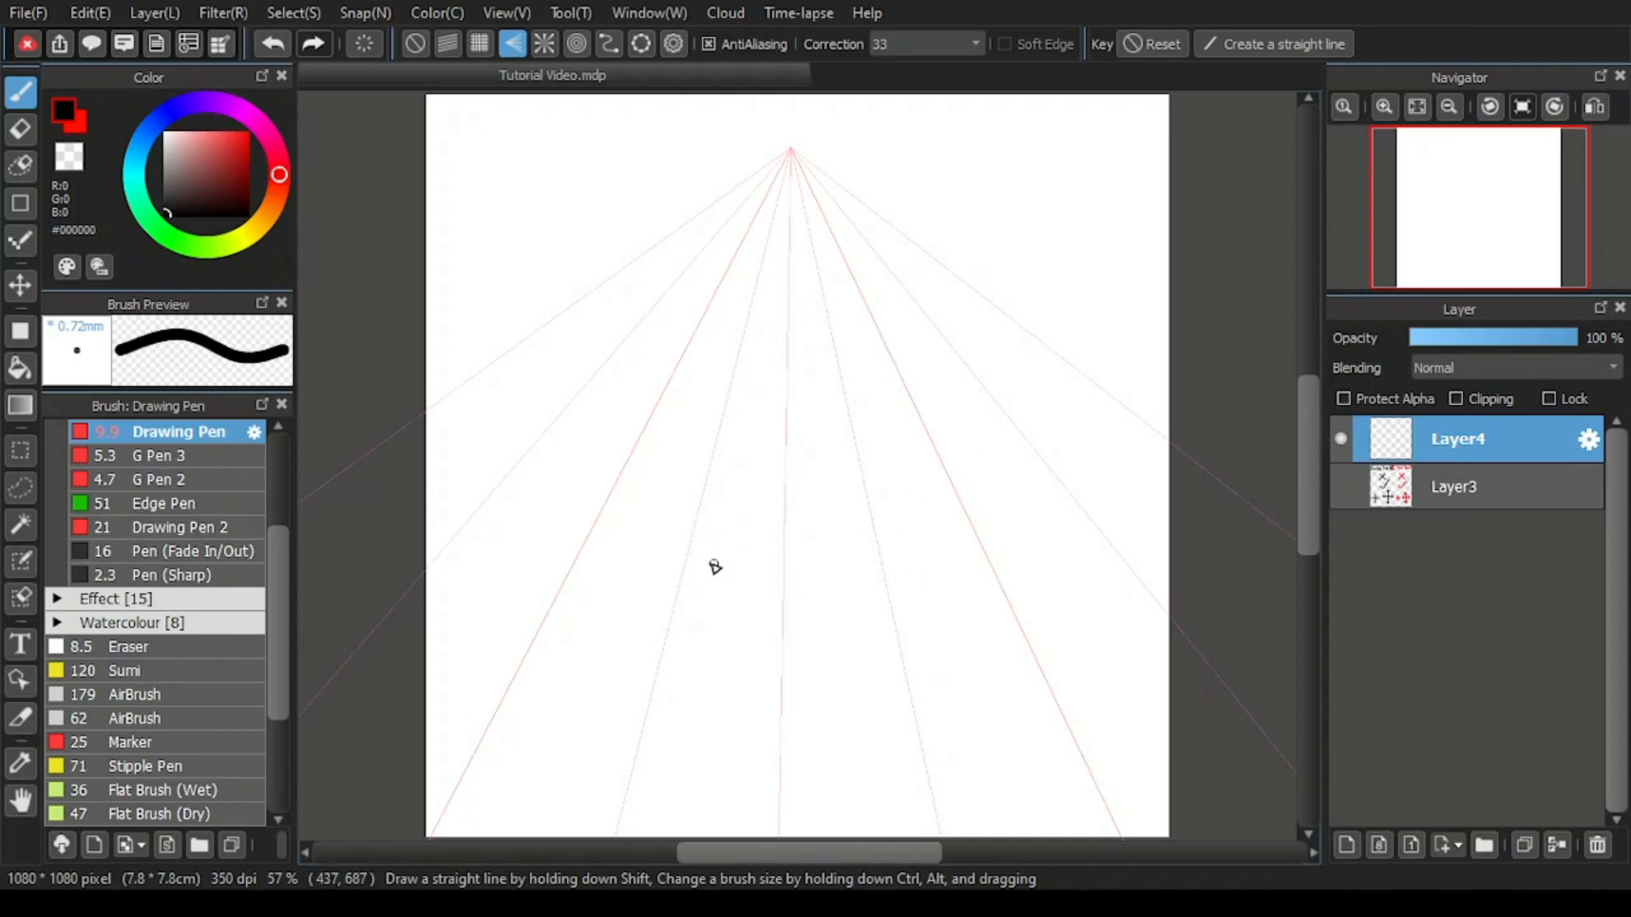
# Step: Draw five black lines that radiate from the vanishing point at the top center of the canvas
pyautogui.moveTo(530, 656); pyautogui.dragTo(753, 220)
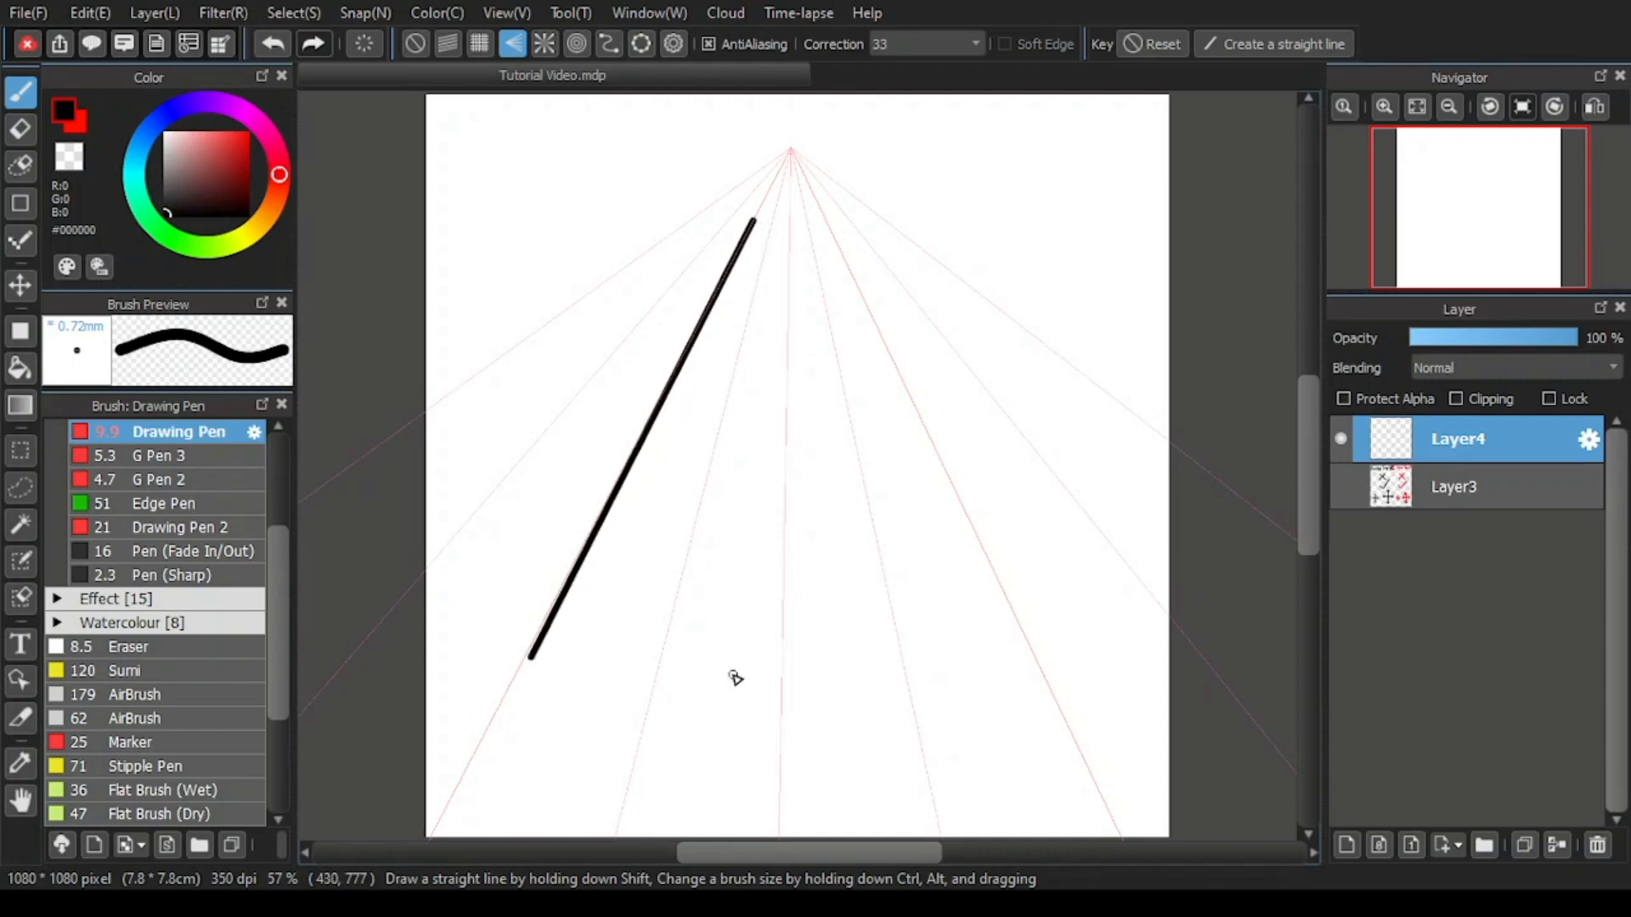
pyautogui.moveTo(735, 707); pyautogui.dragTo(741, 268)
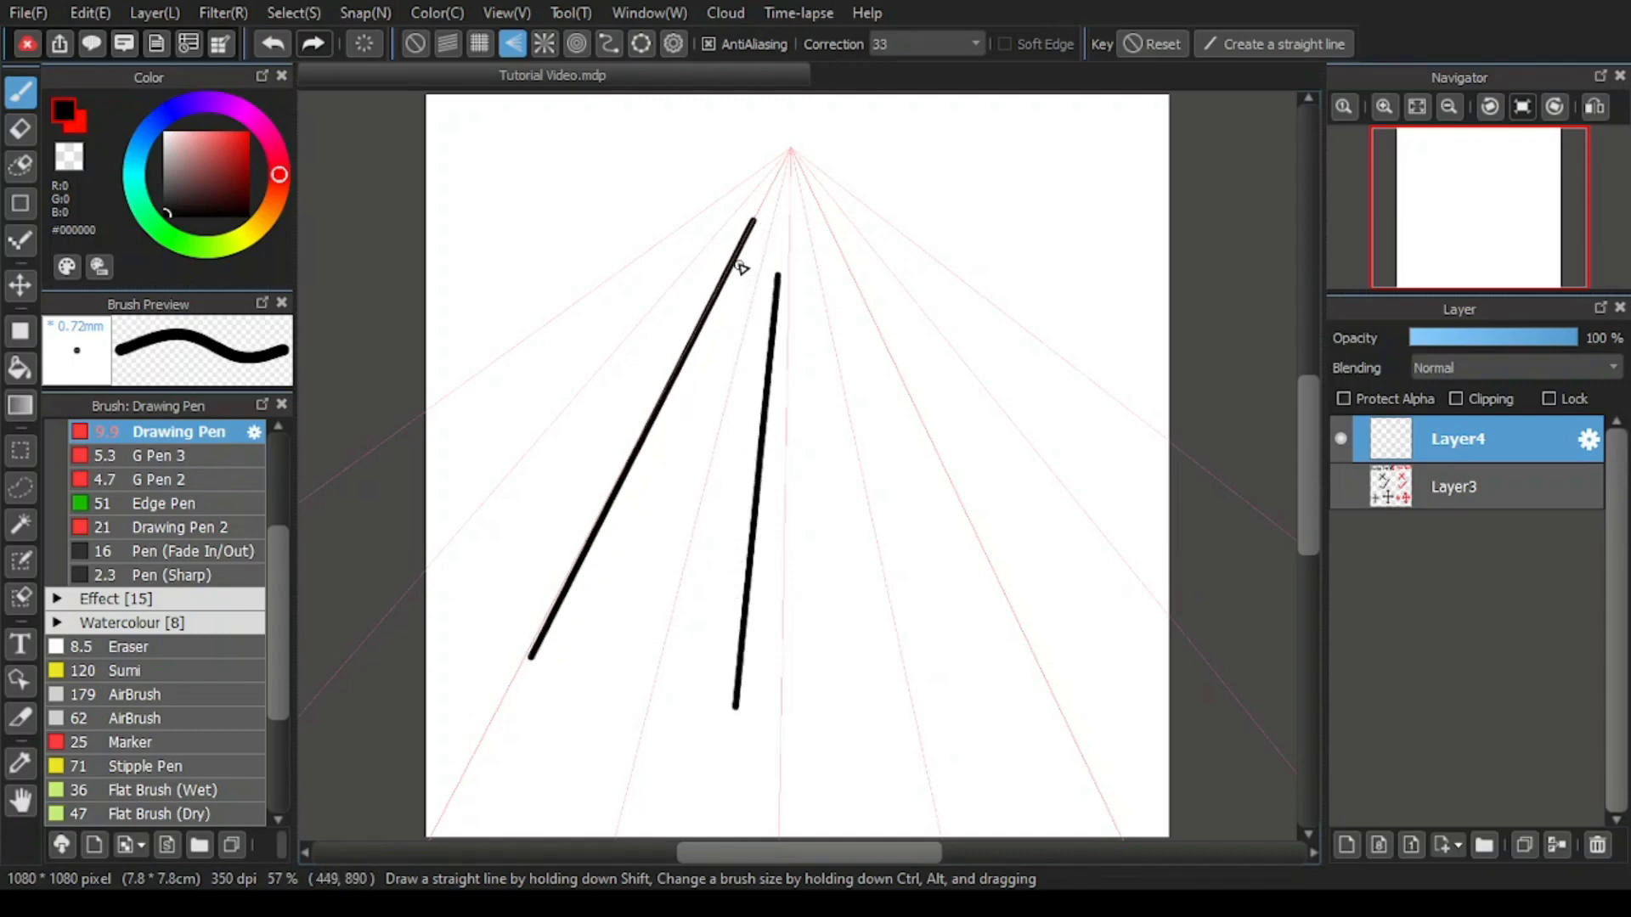
pyautogui.moveTo(795, 181); pyautogui.dragTo(960, 567)
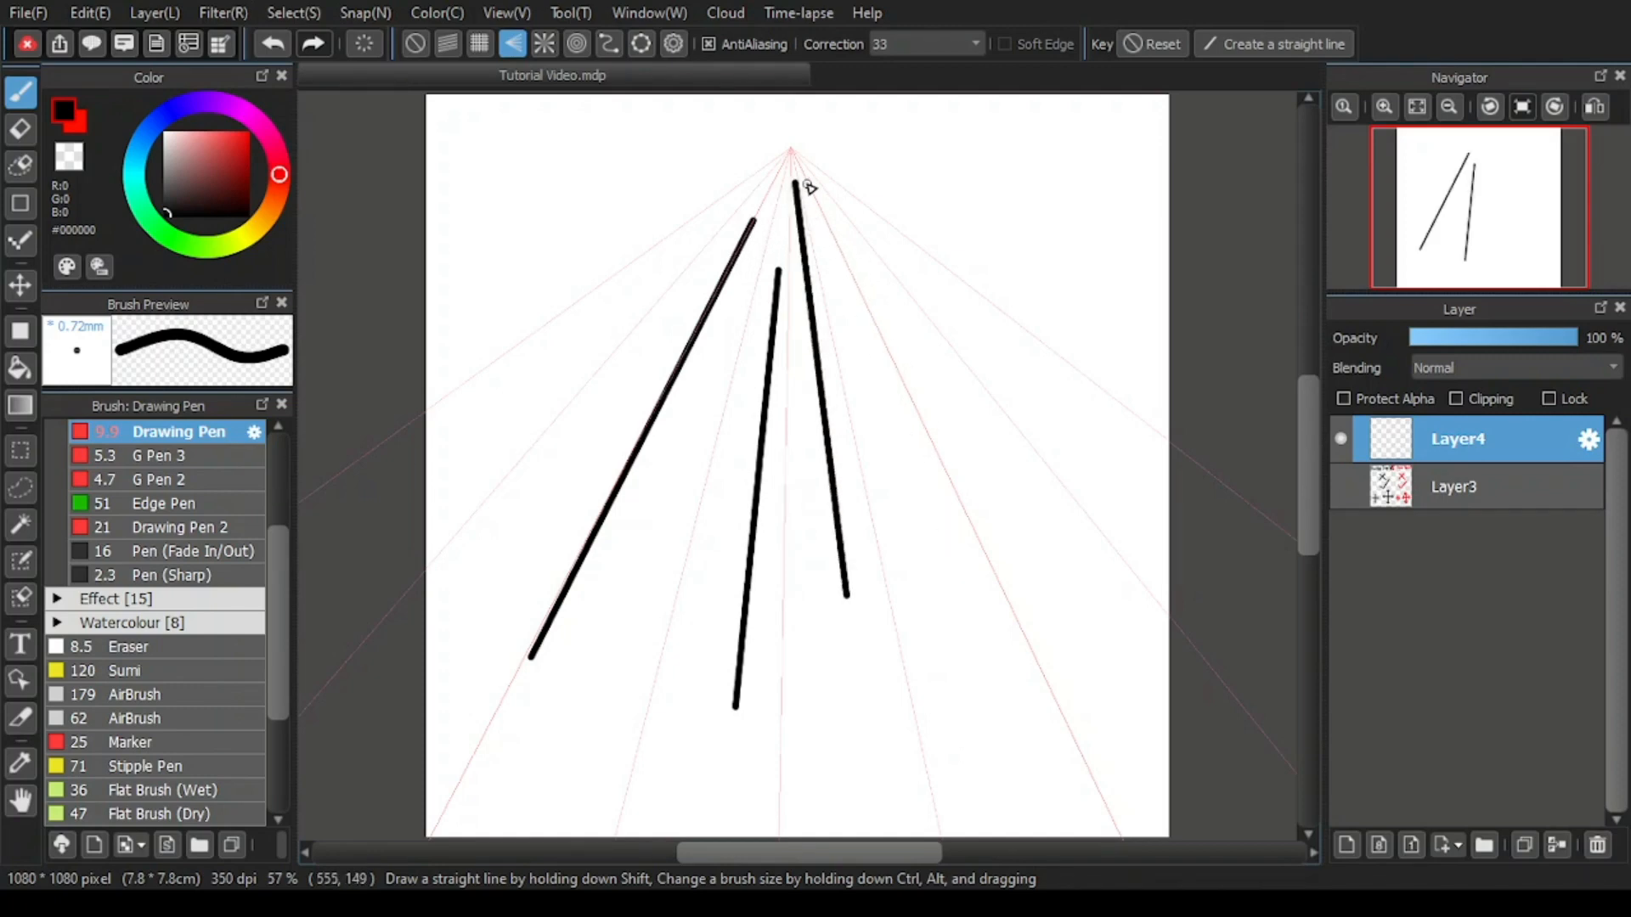
pyautogui.moveTo(809, 185)
pyautogui.mouseDown()
pyautogui.moveTo(1010, 423)
pyautogui.moveTo(1050, 513)
pyautogui.mouseUp()
pyautogui.moveTo(828, 198); pyautogui.dragTo(1043, 474)
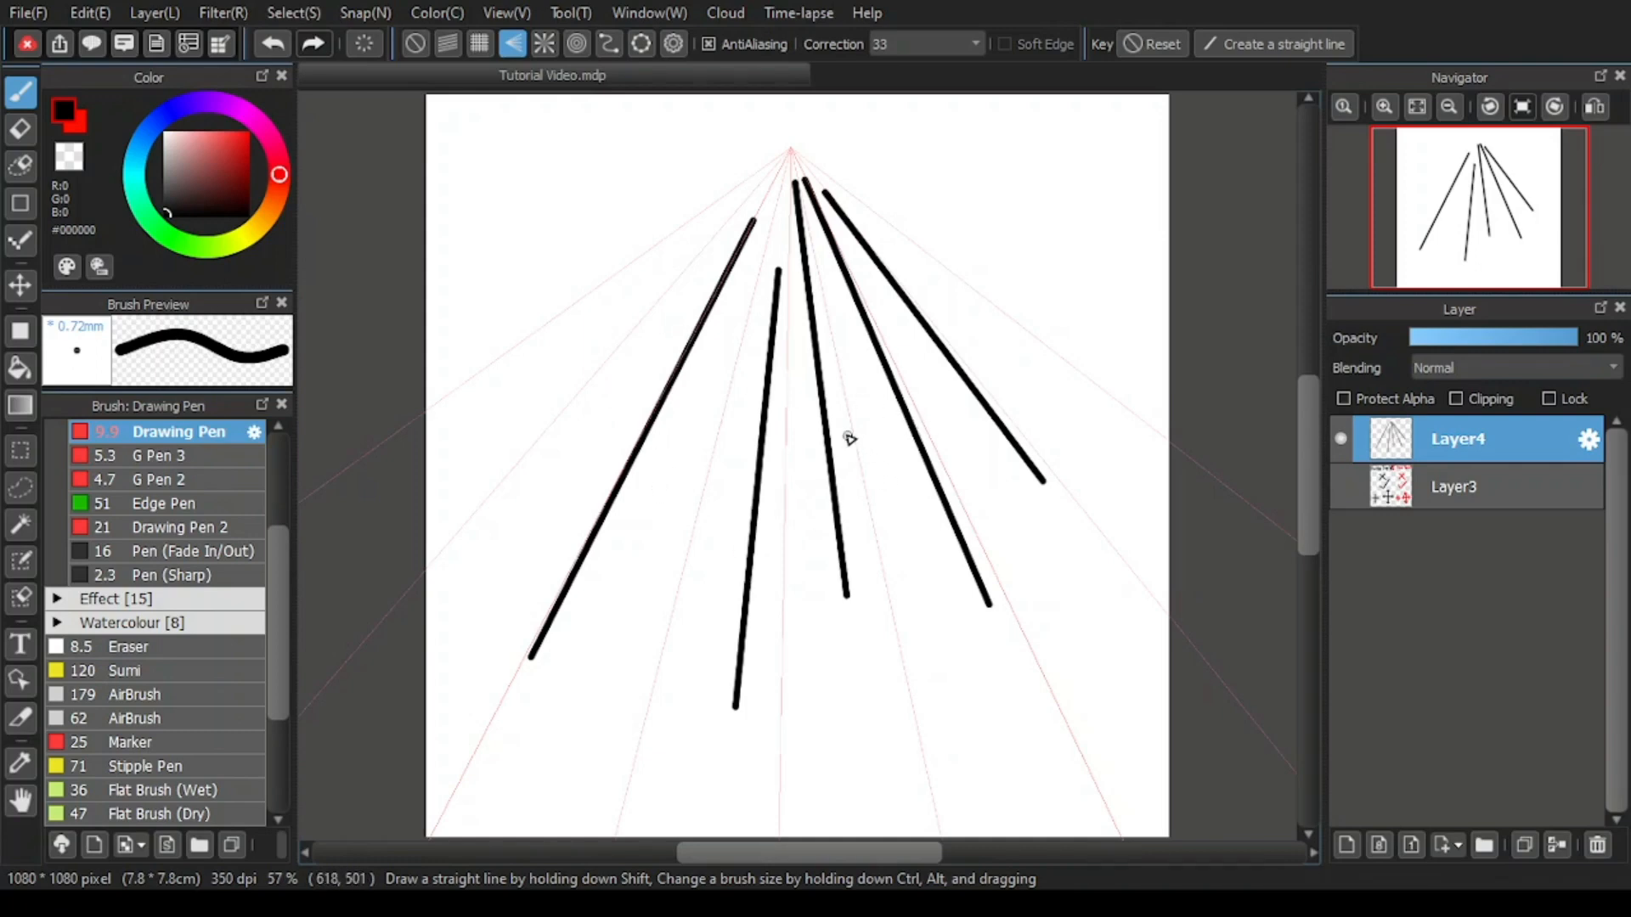
# Step: Reset the vanishing point snap and define a new vanishing point near the canvas's left edge
pyautogui.click(679, 43)
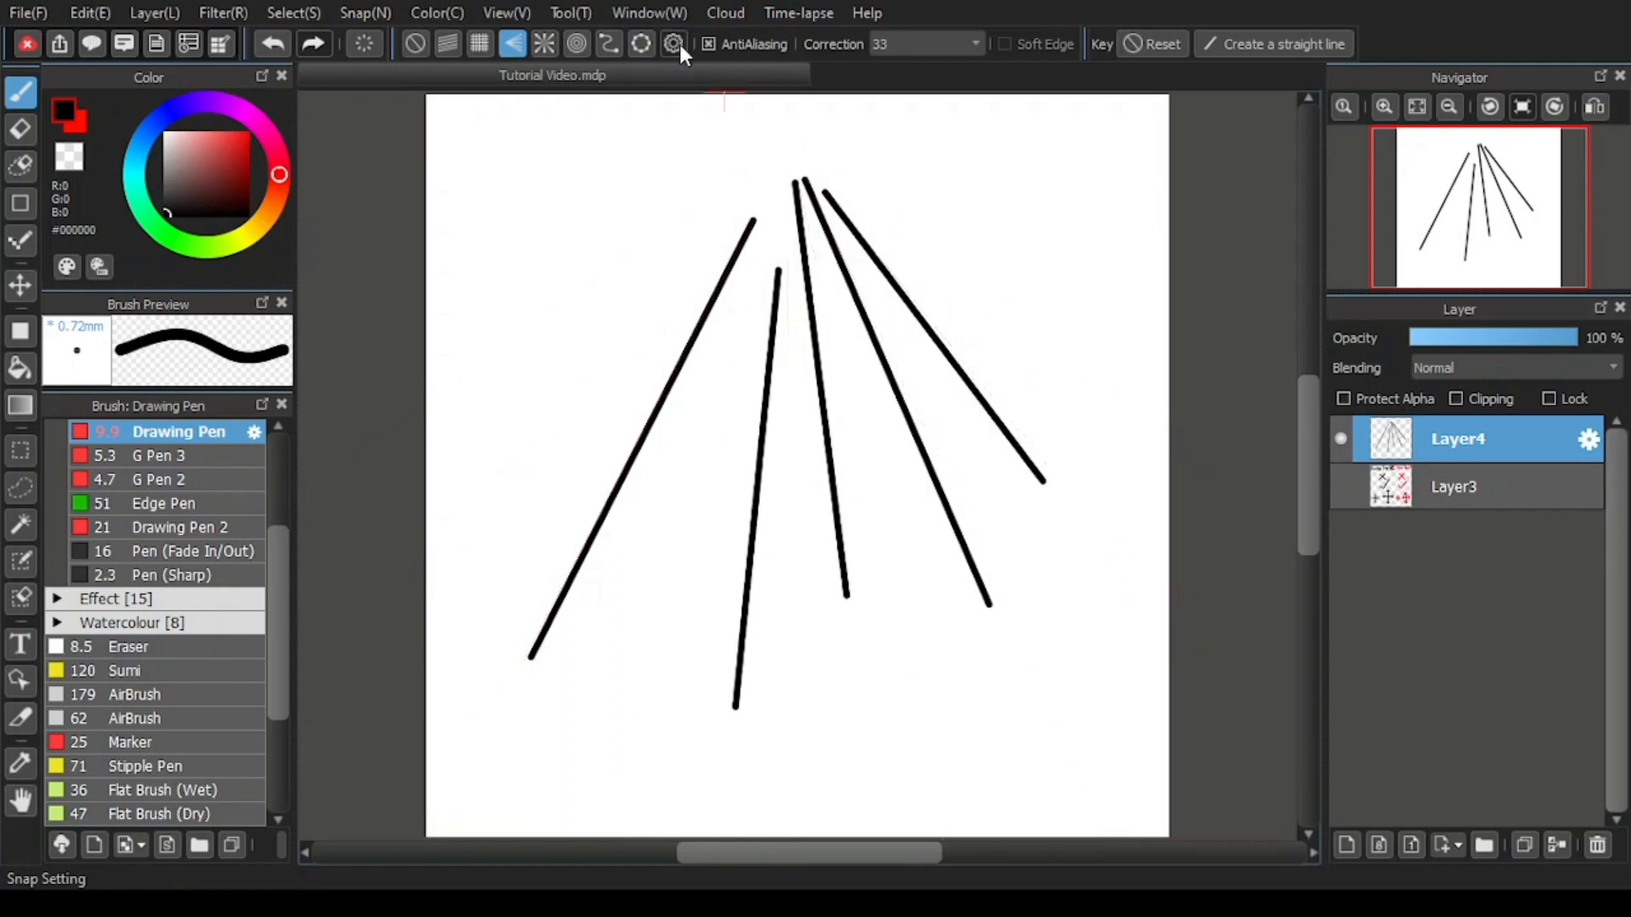
pyautogui.click(474, 415)
pyautogui.click(693, 329)
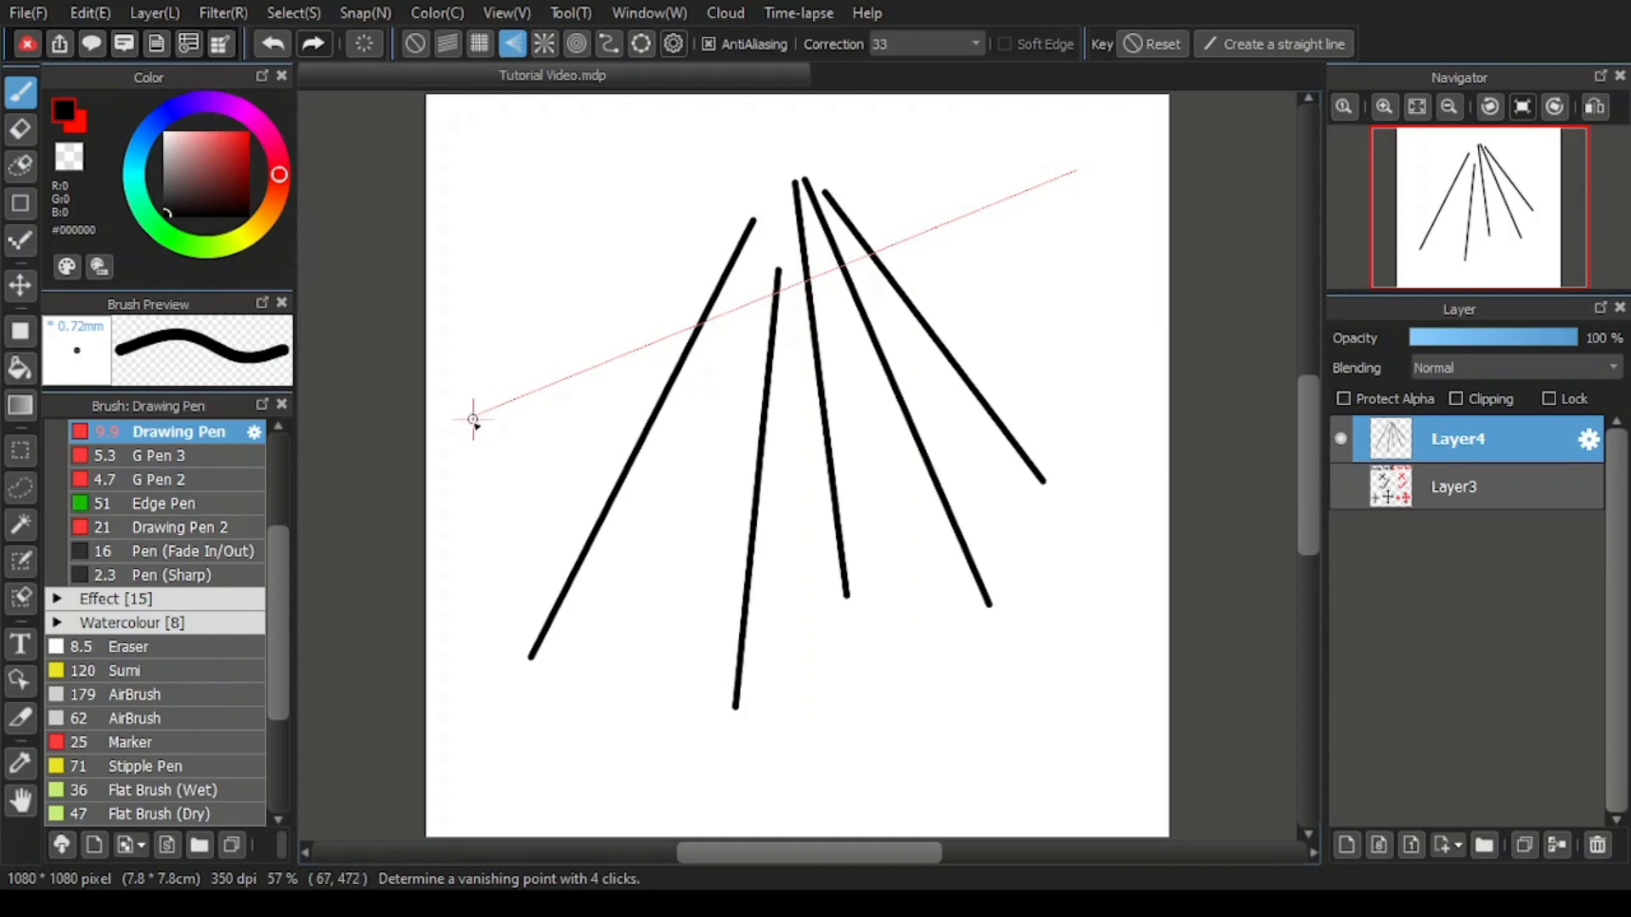
pyautogui.click(473, 411)
pyautogui.click(1095, 765)
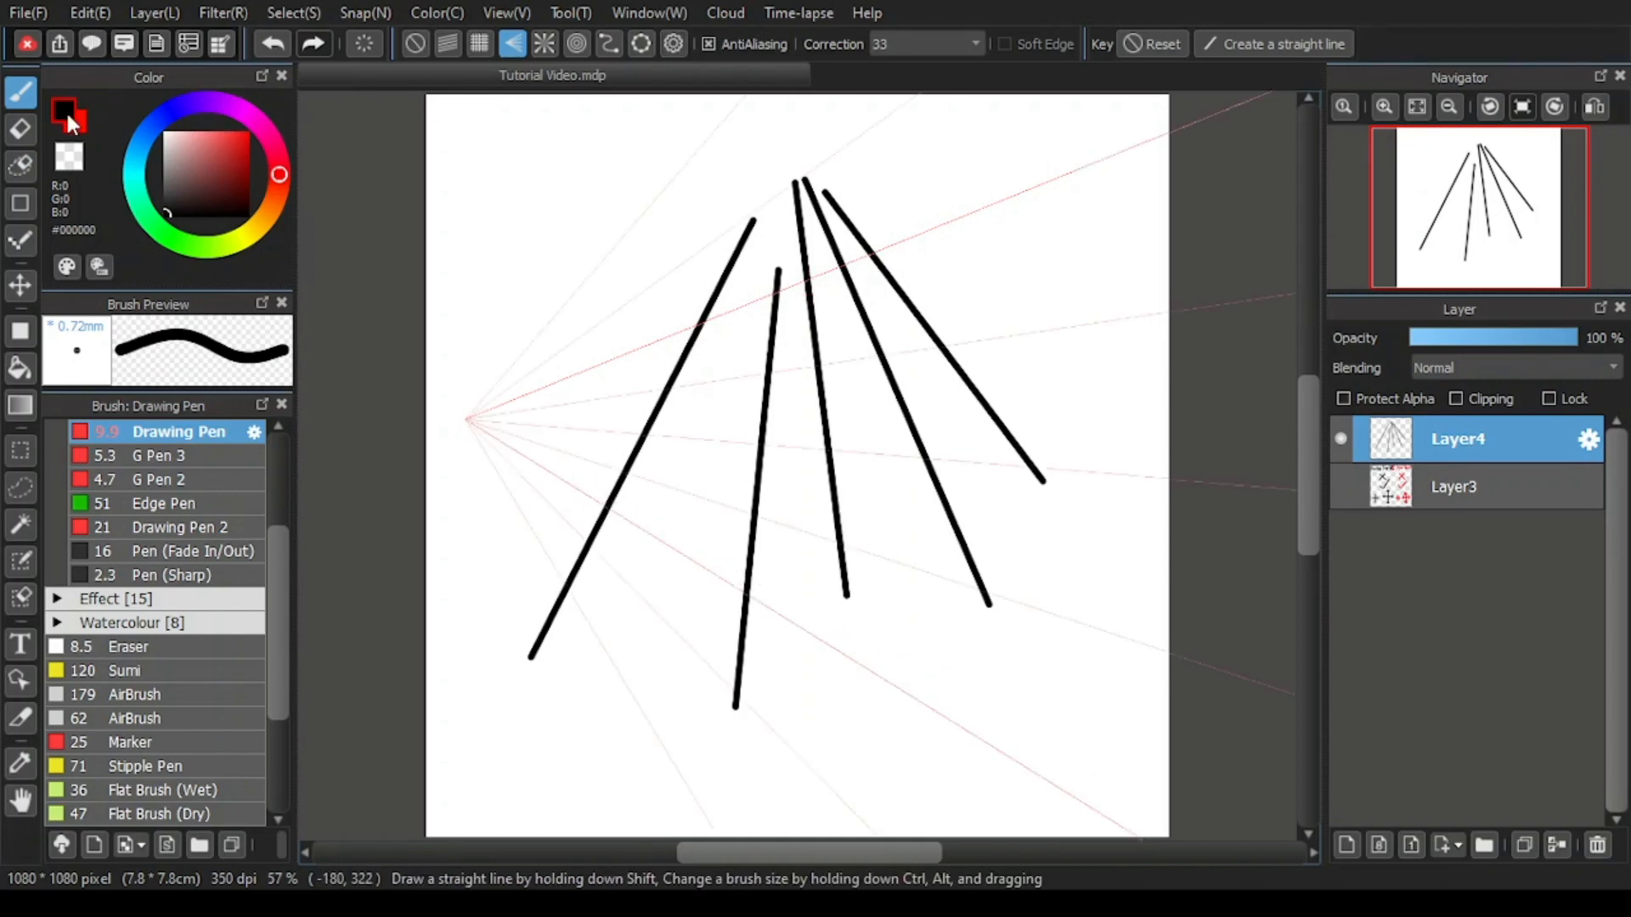
# Step: Switch to red and draw five lines converging on the vanishing point at the canvas's left edge
pyautogui.press('x')
pyautogui.moveTo(581, 381); pyautogui.dragTo(1043, 194)
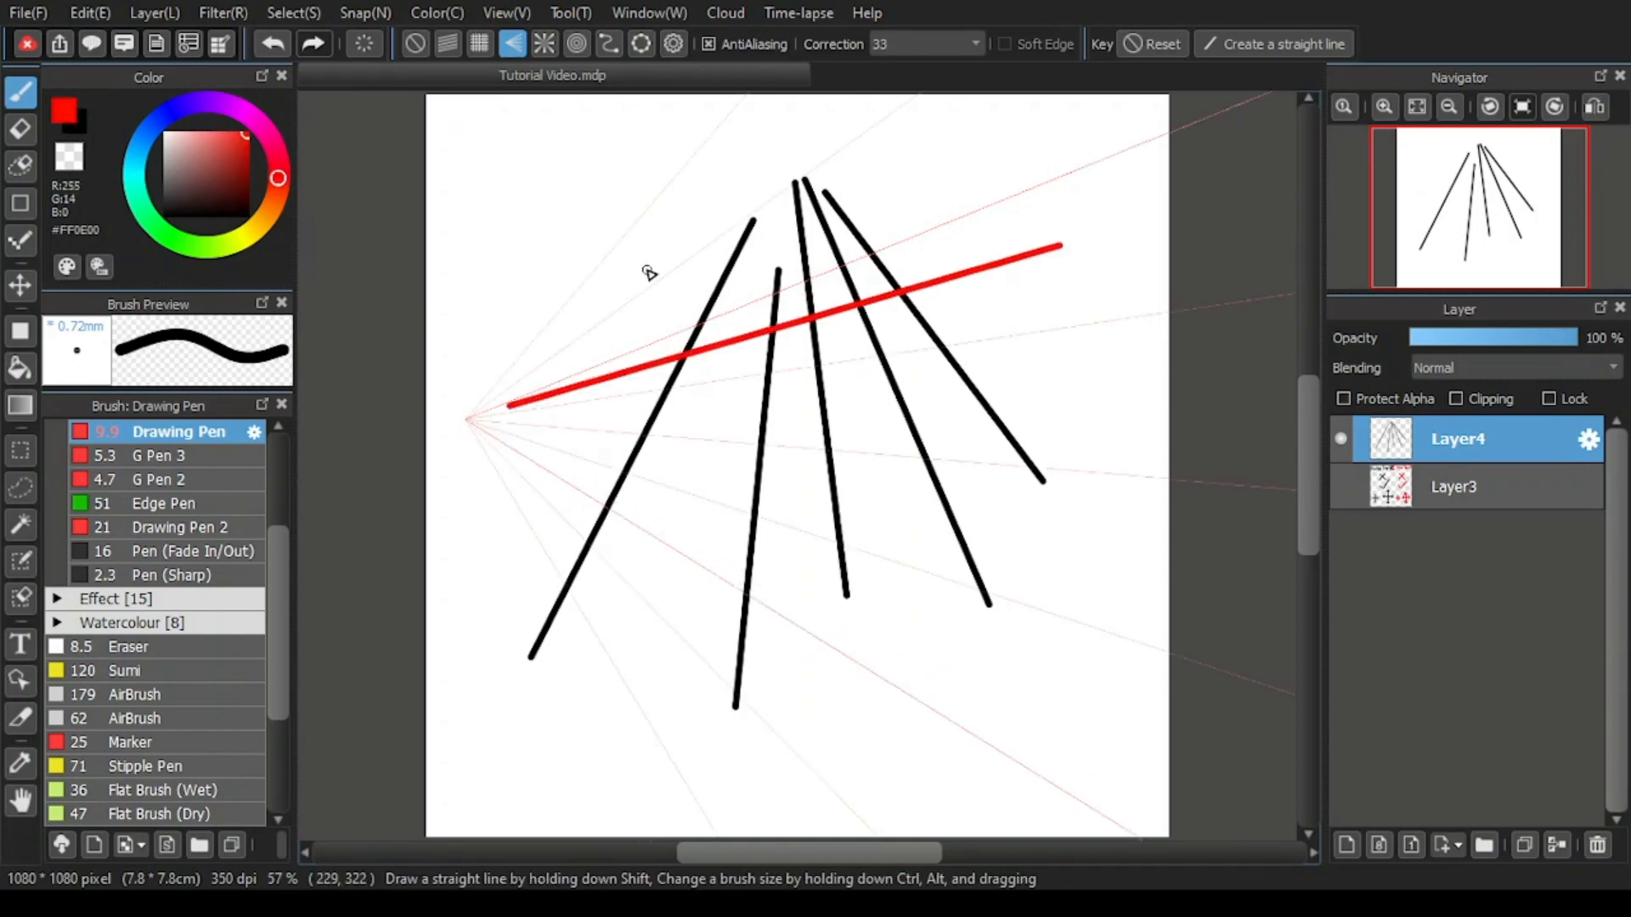
pyautogui.moveTo(866, 148); pyautogui.dragTo(522, 399)
pyautogui.moveTo(988, 500); pyautogui.dragTo(503, 429)
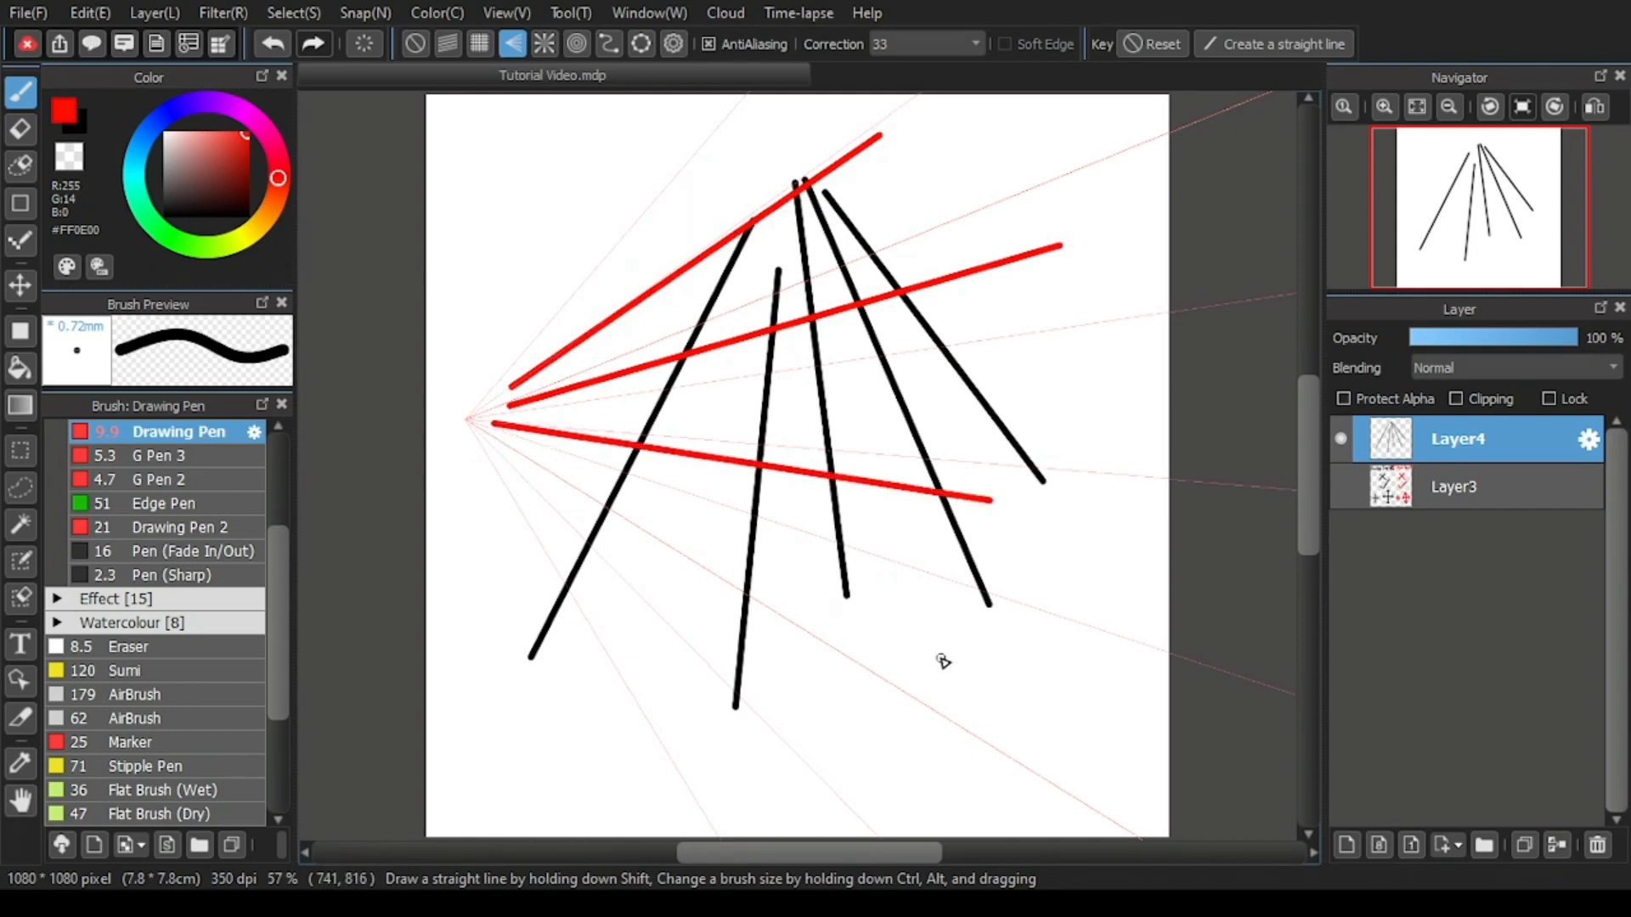
pyautogui.moveTo(1044, 720)
pyautogui.mouseDown()
pyautogui.moveTo(717, 572)
pyautogui.moveTo(524, 451)
pyautogui.mouseUp()
pyautogui.moveTo(849, 751); pyautogui.dragTo(630, 561)
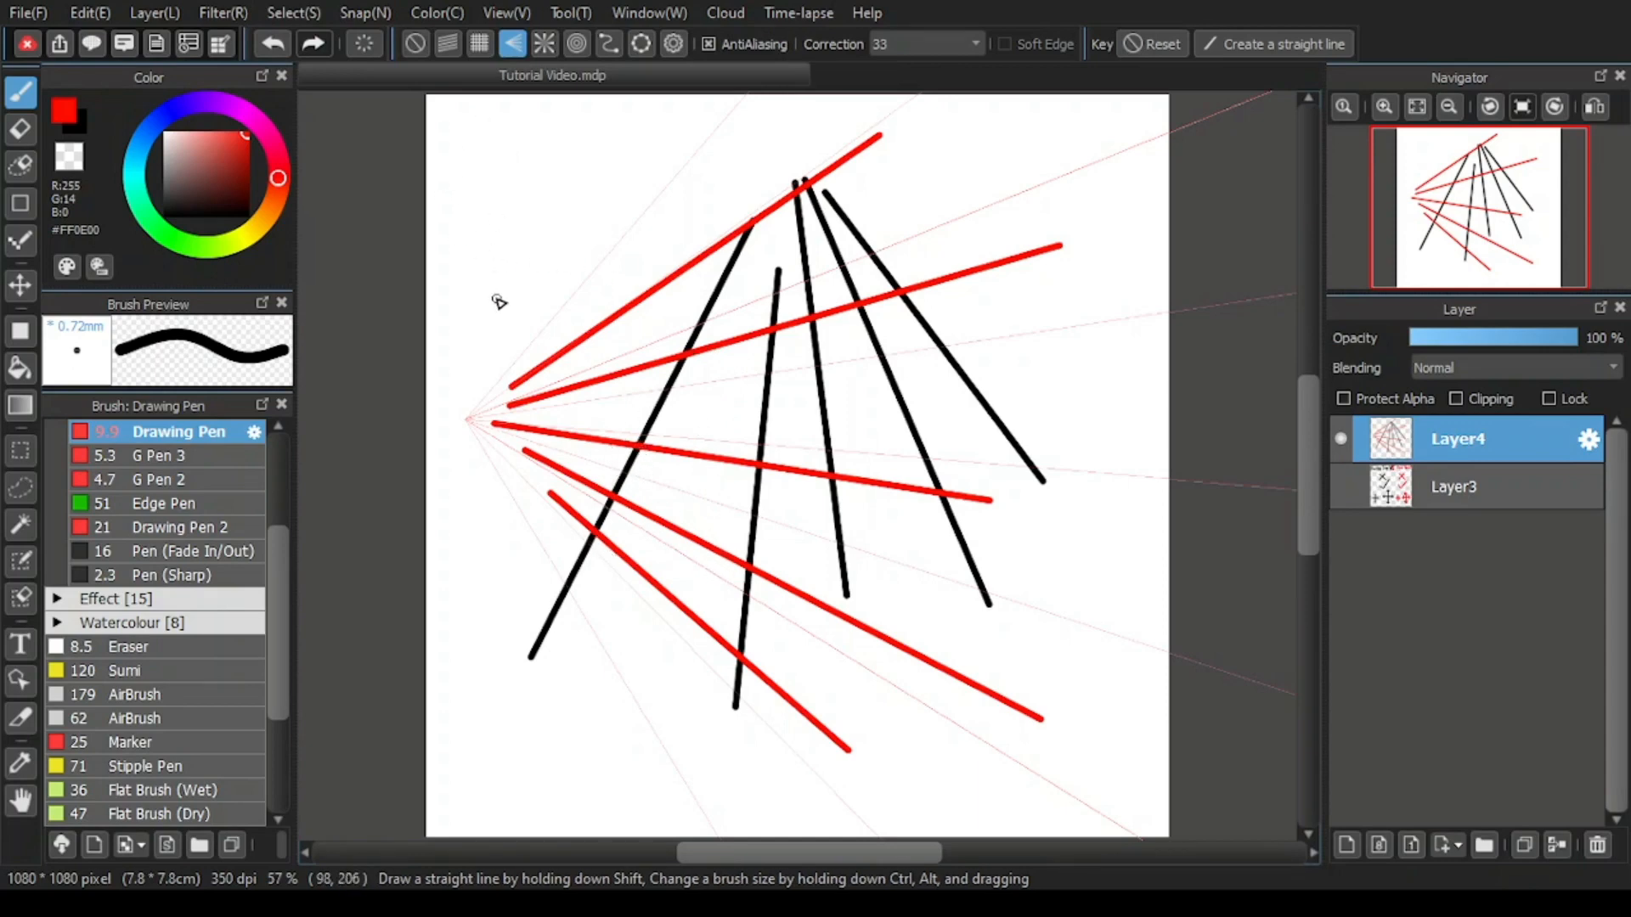
# Step: Reset the vanishing point snap and place the vanishing point outside the canvas, beyond its upper-left corner
pyautogui.click(675, 44)
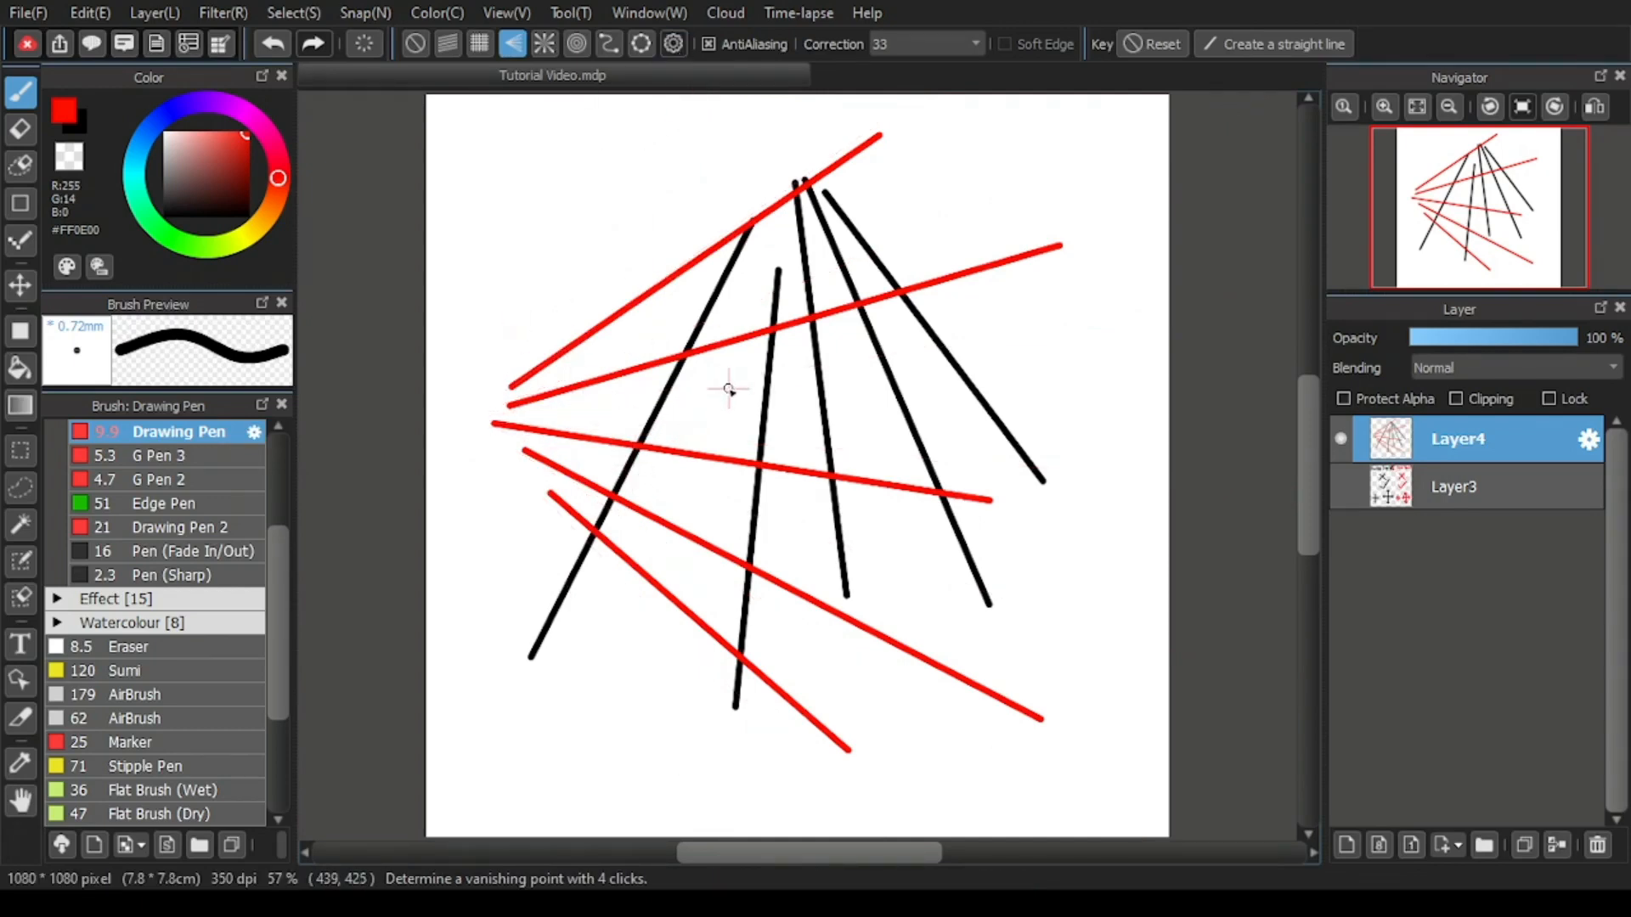
pyautogui.scroll(-3, 726, 393)
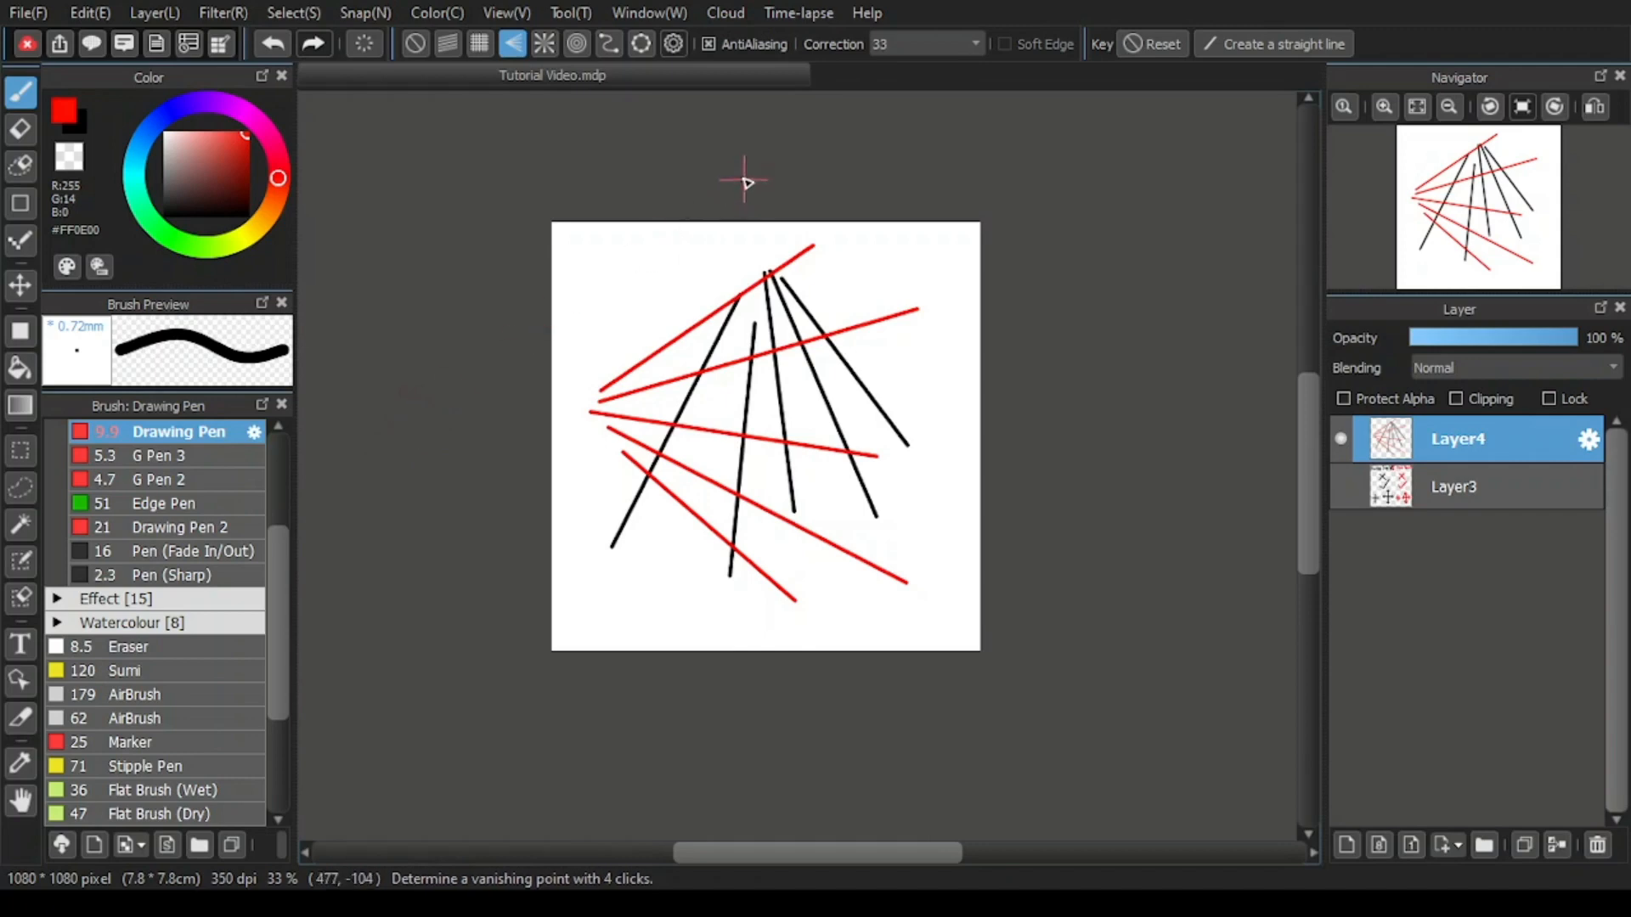
pyautogui.click(470, 175)
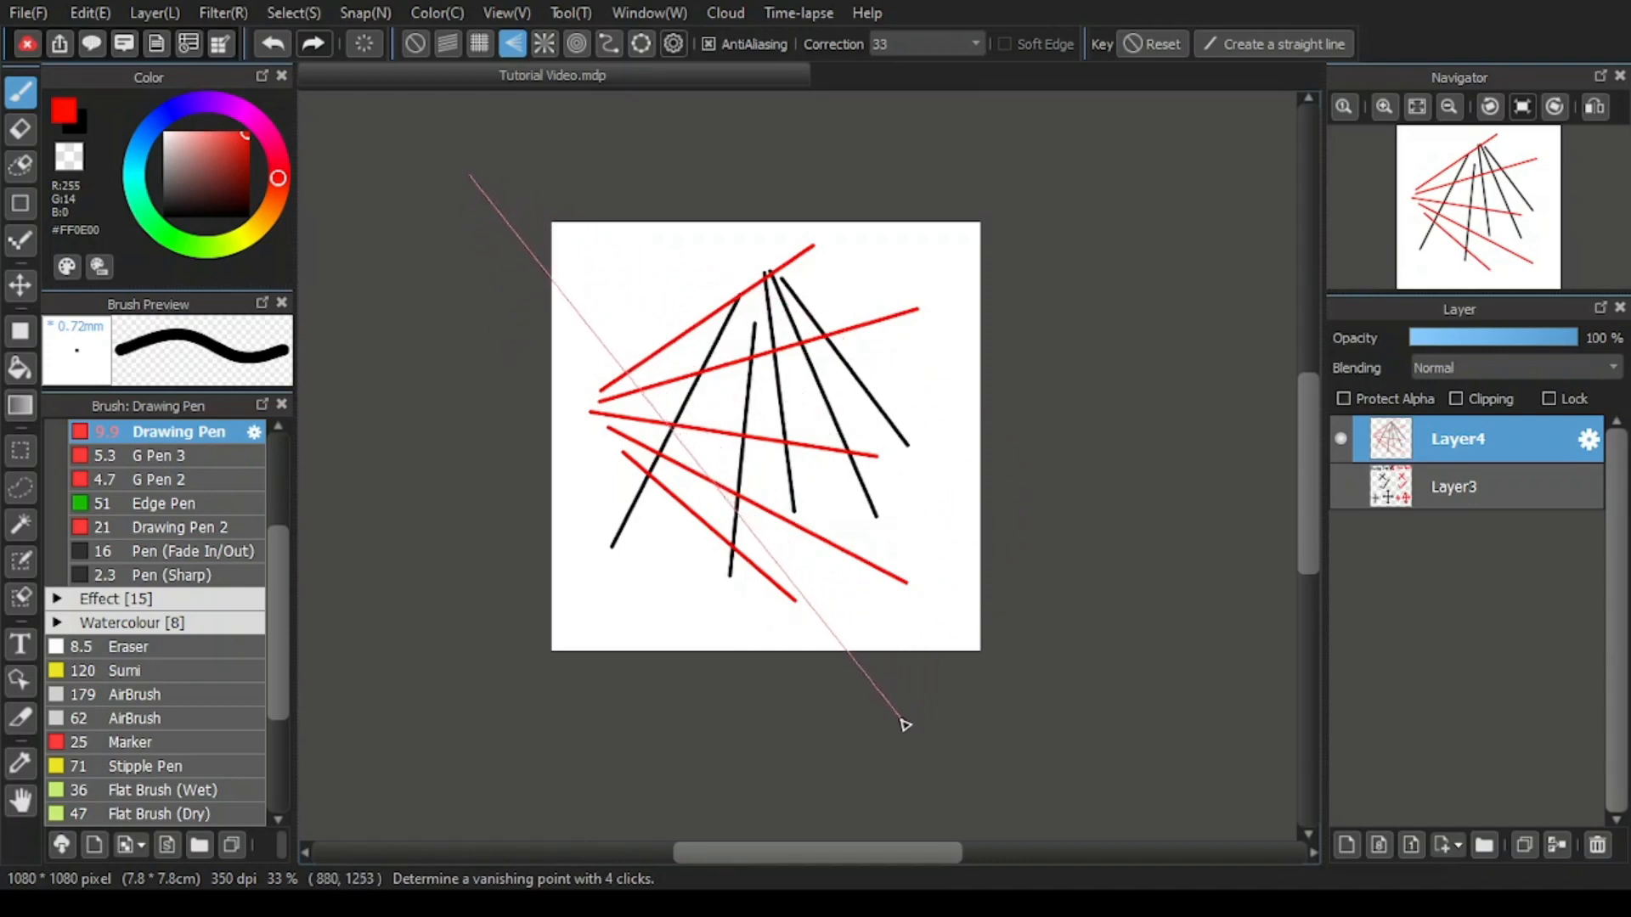
pyautogui.click(940, 770)
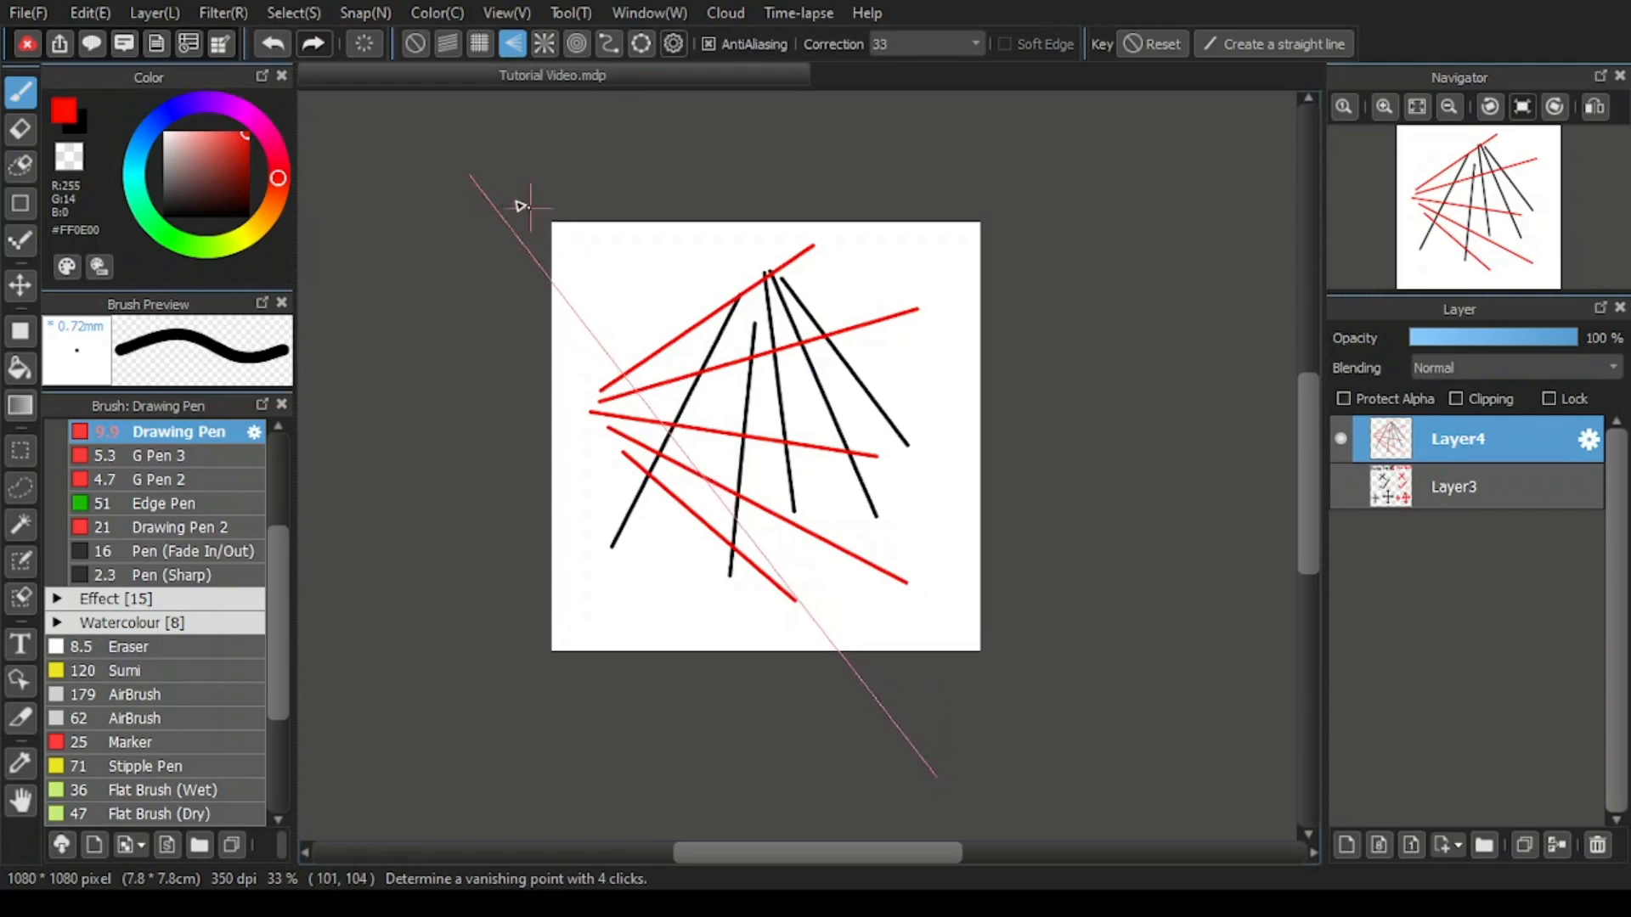
pyautogui.click(471, 176)
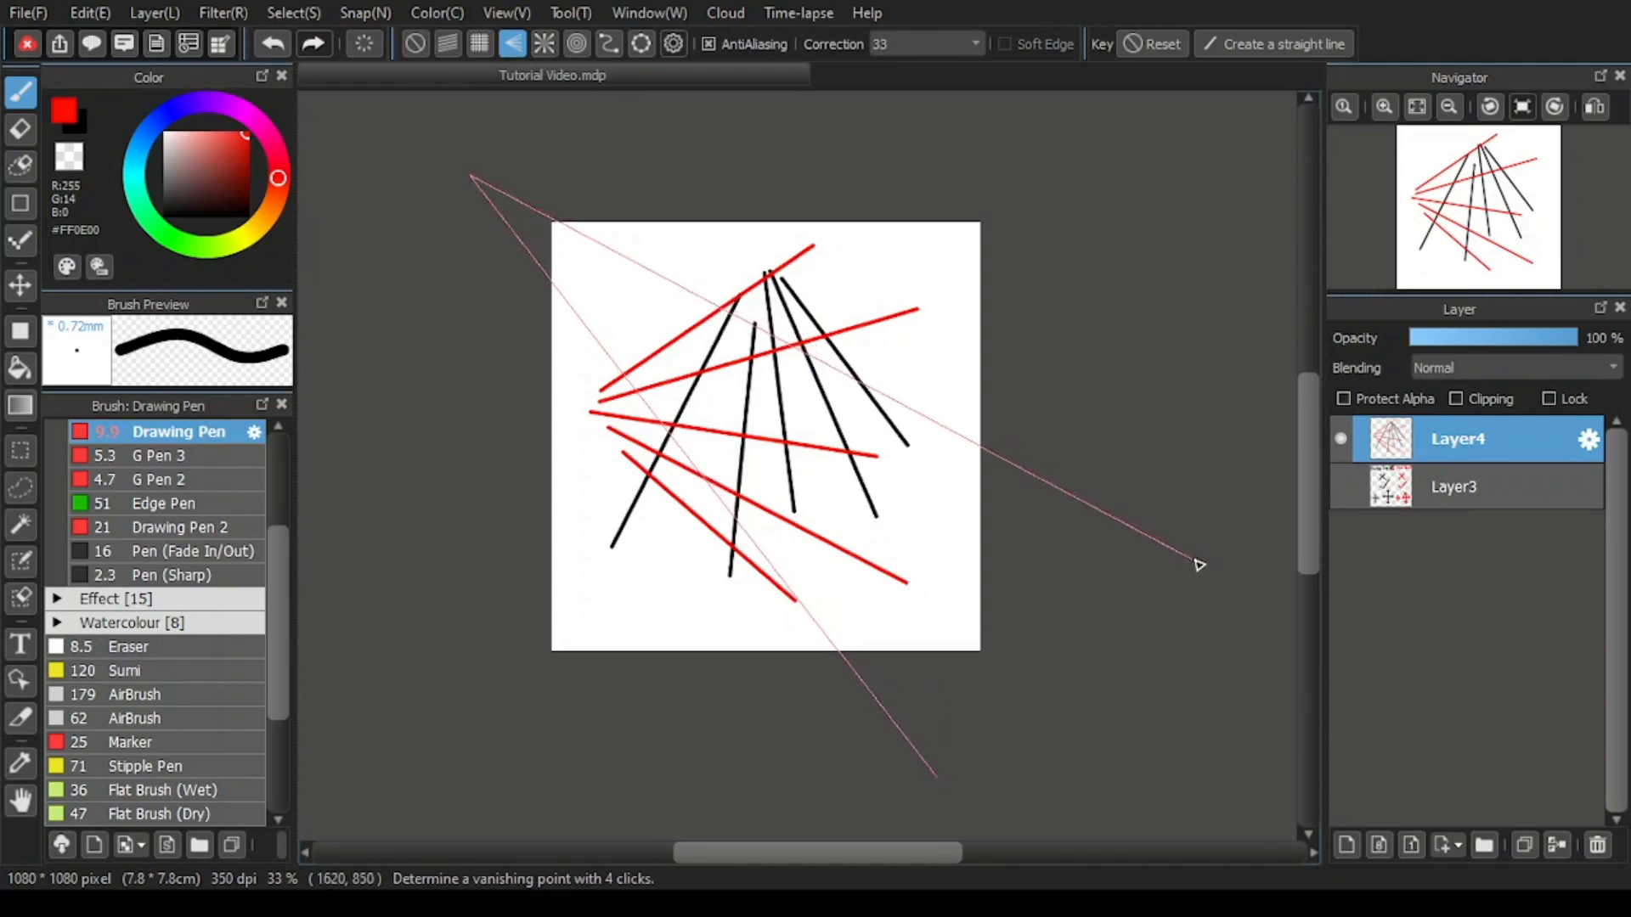
pyautogui.click(1198, 565)
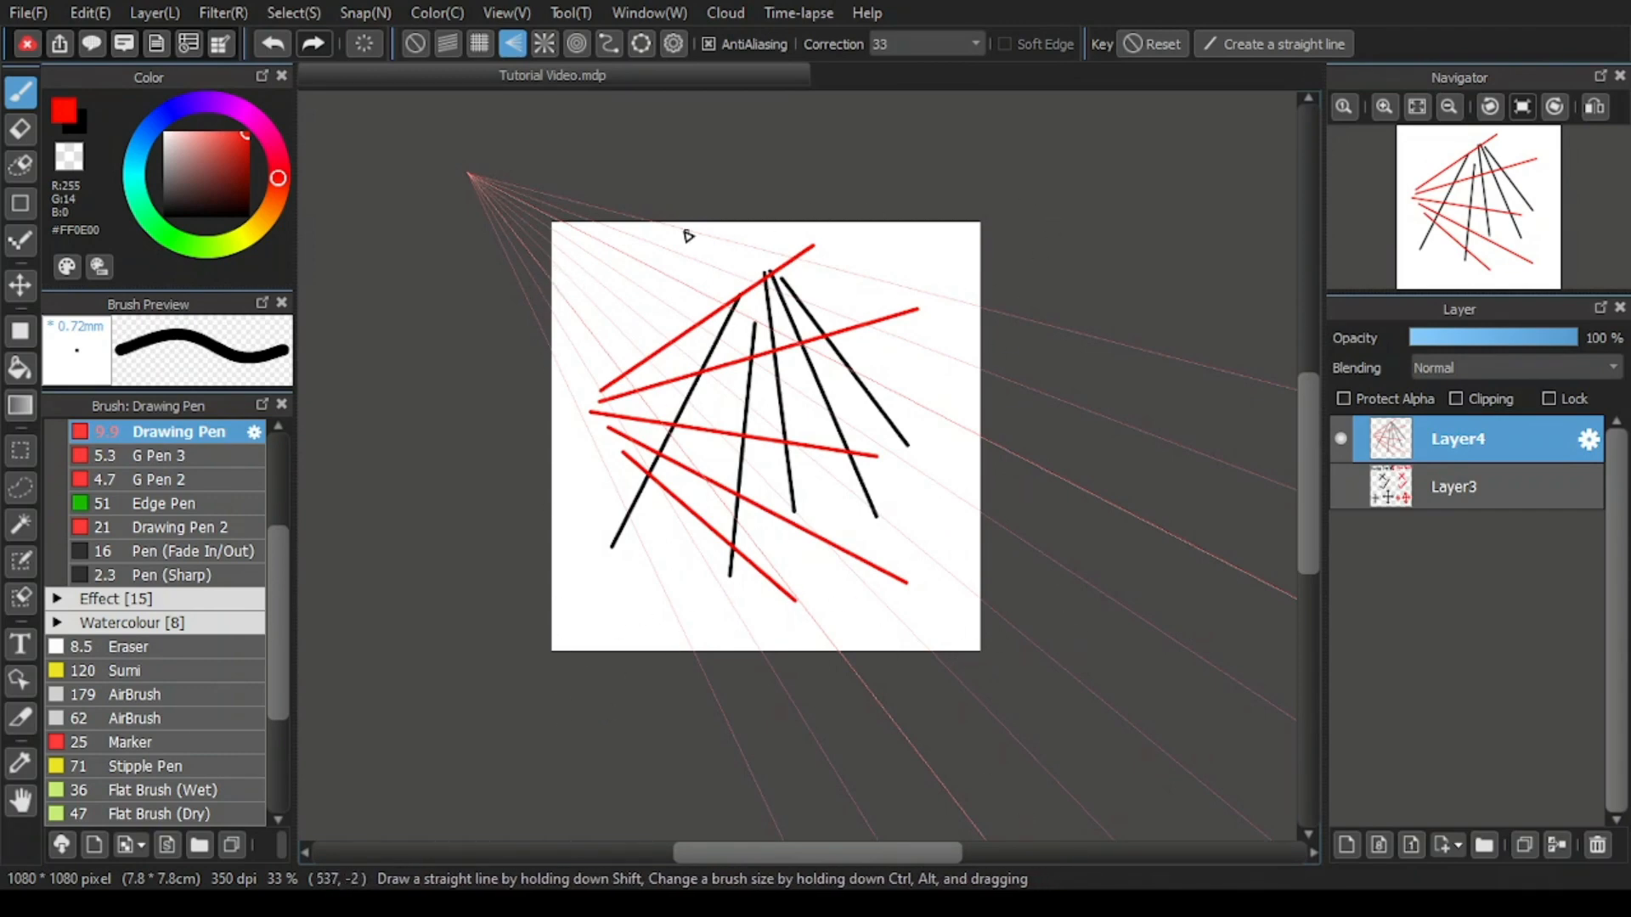
# Step: Set the brush color to blue and draw several lines across the canvas toward the off-canvas vanishing point
pyautogui.click(185, 119)
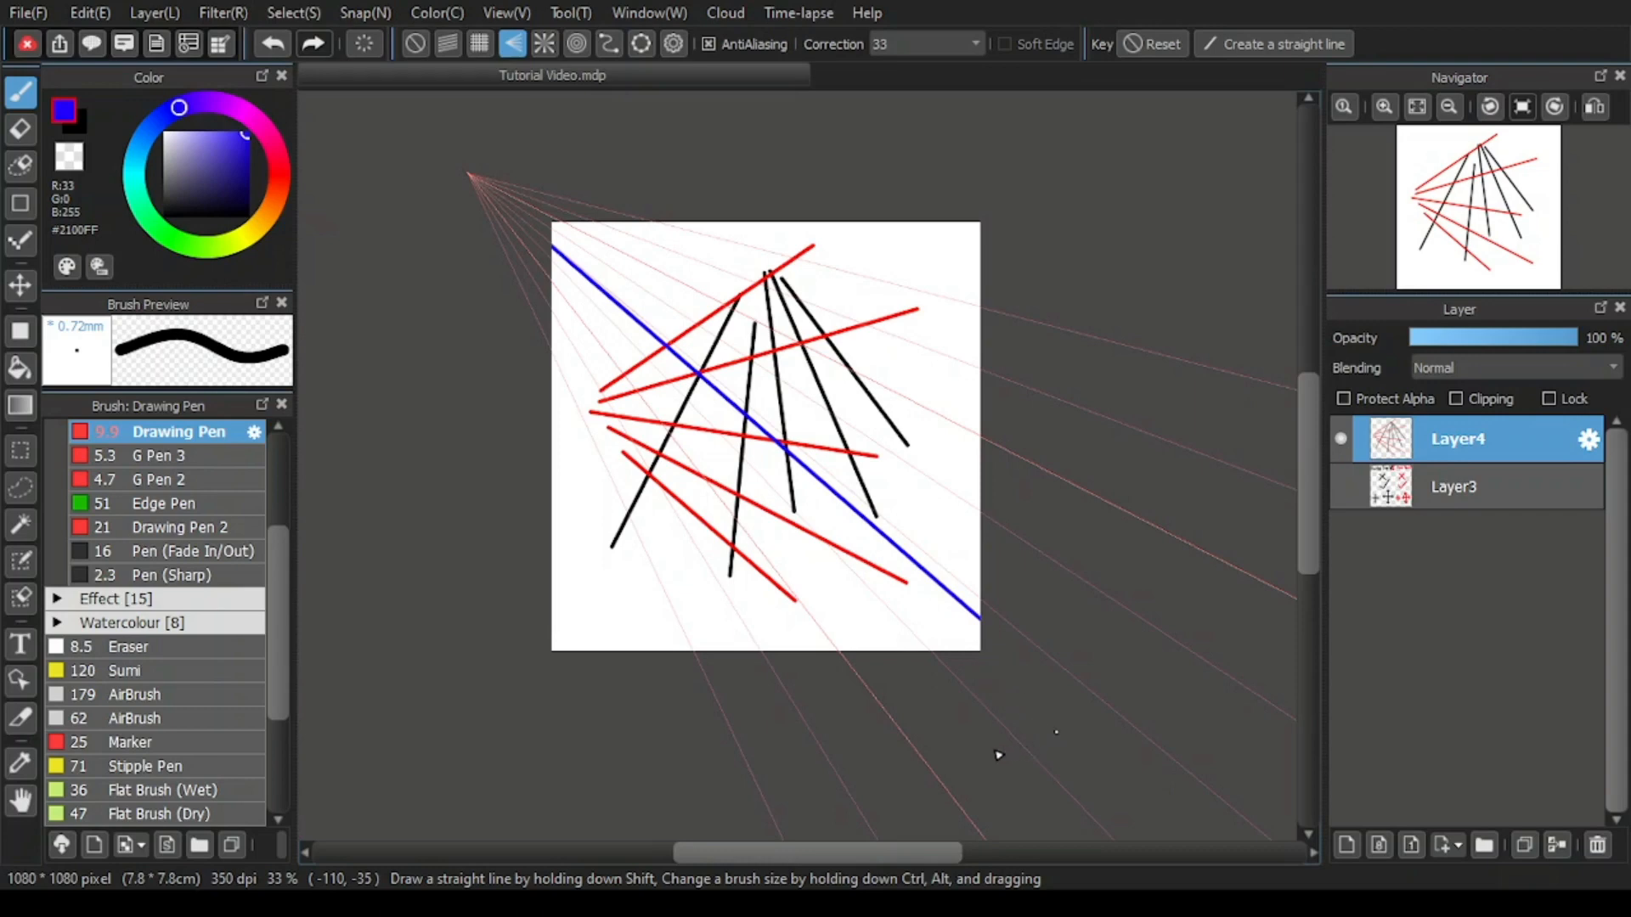
pyautogui.moveTo(998, 754); pyautogui.dragTo(607, 319)
pyautogui.moveTo(571, 231); pyautogui.dragTo(1002, 505)
pyautogui.moveTo(1045, 557); pyautogui.dragTo(600, 343)
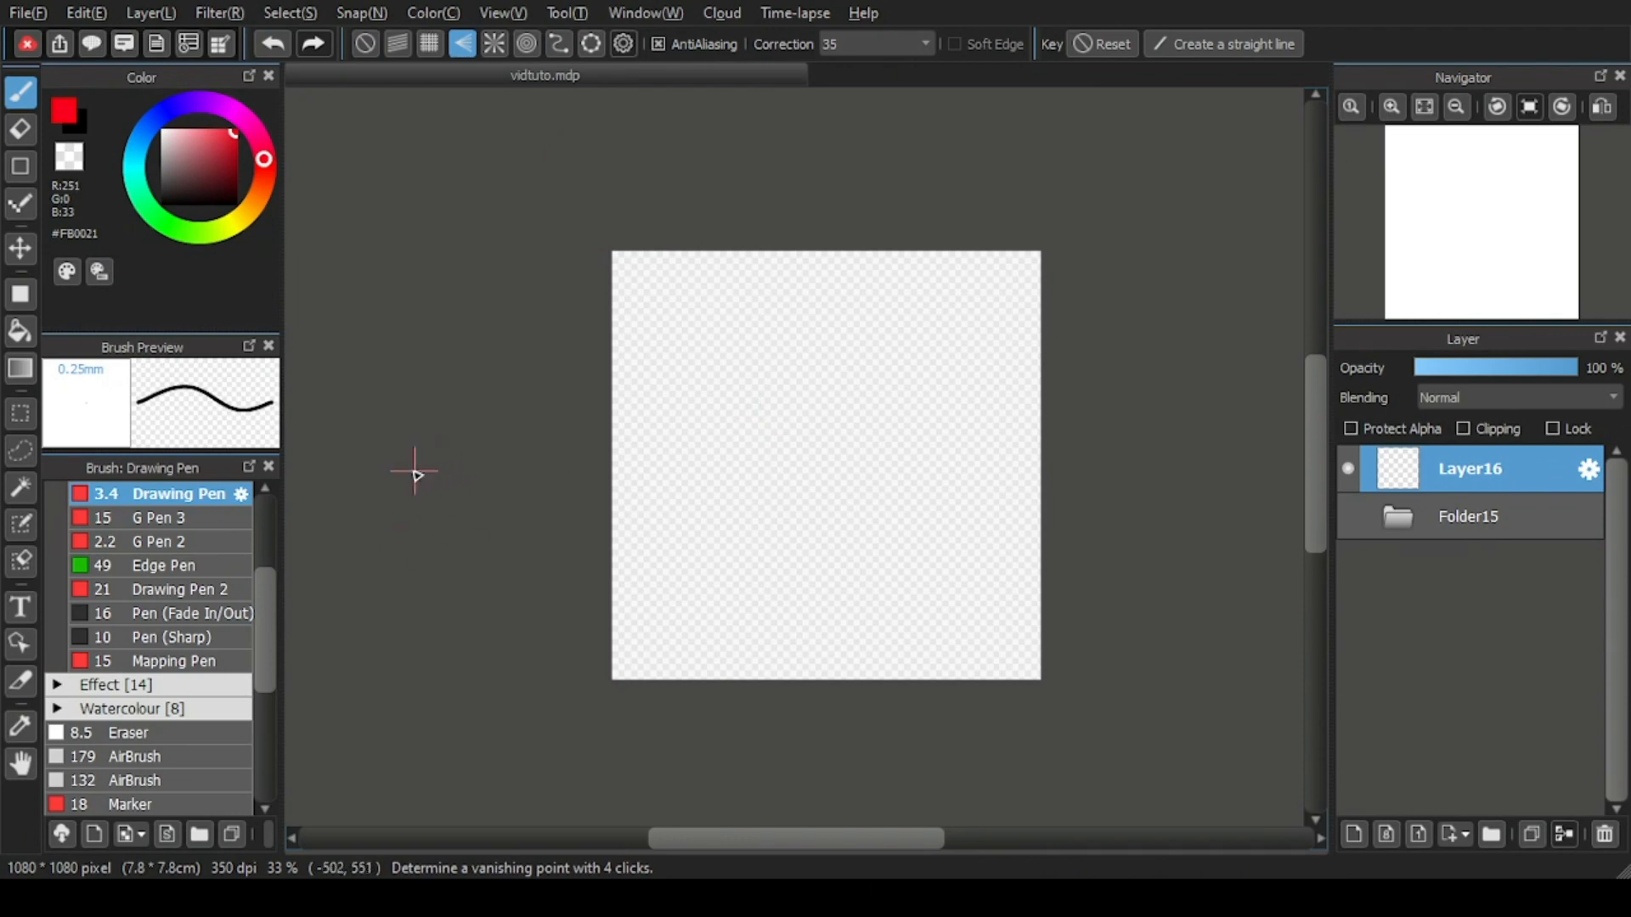
# Step: Try defining a vanishing point outside the canvas, beyond its left edge
pyautogui.click(415, 472)
pyautogui.click(1180, 259)
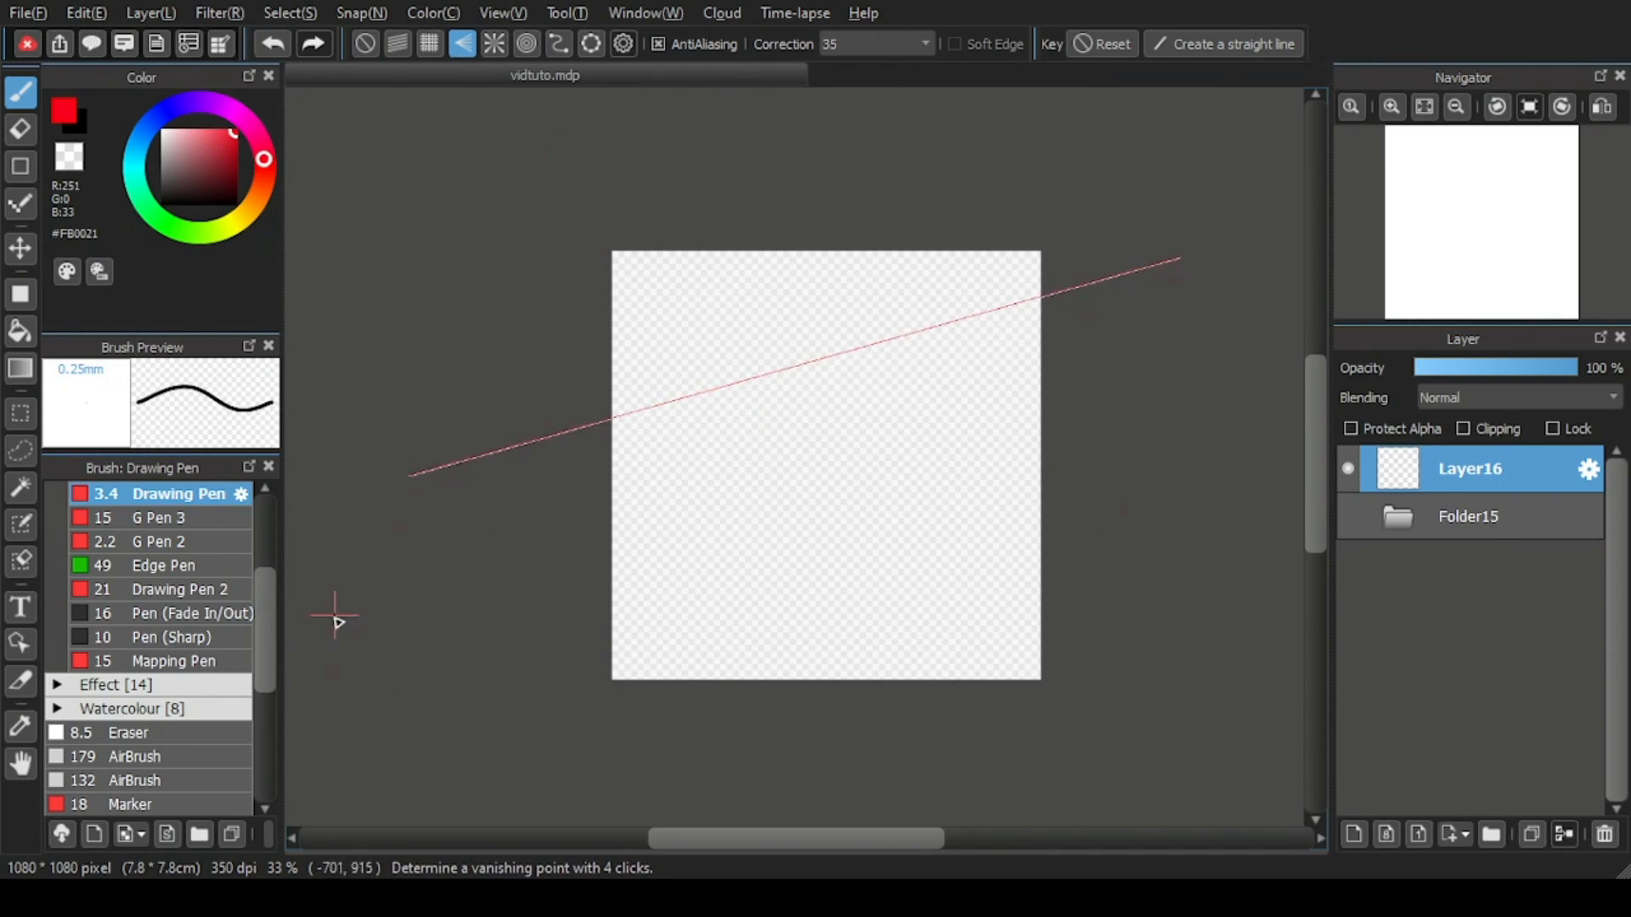
pyautogui.click(414, 479)
pyautogui.click(1142, 606)
pyautogui.click(462, 43)
pyautogui.click(330, 597)
pyautogui.click(1194, 221)
pyautogui.click(330, 604)
pyautogui.click(1193, 697)
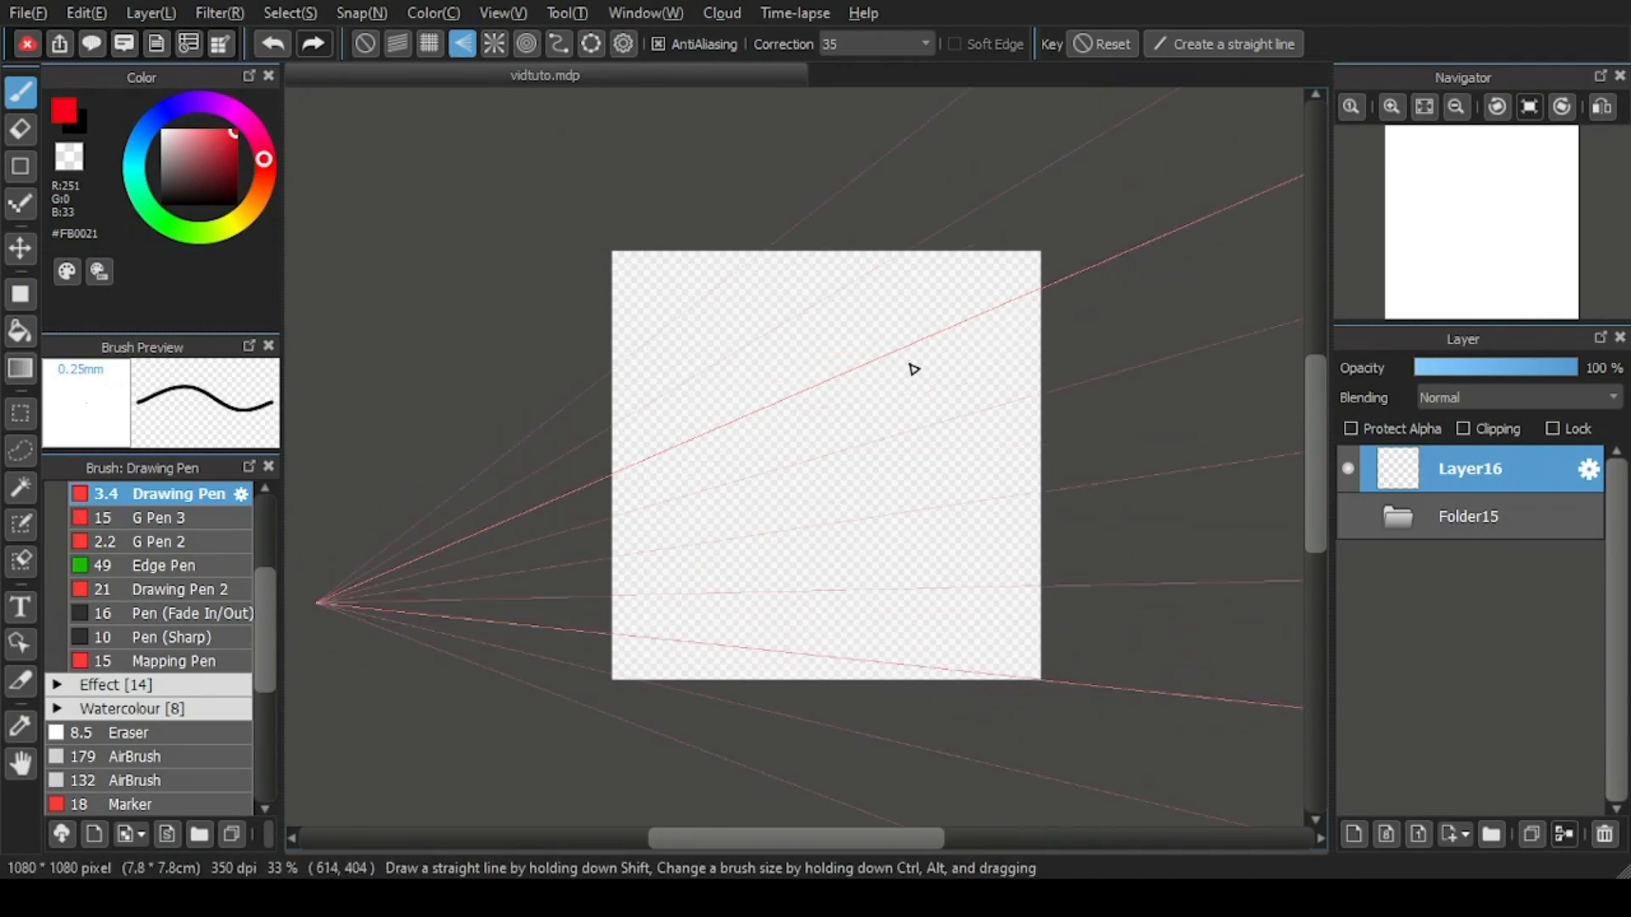
# Step: Reset the vanishing point snap and define a new vanishing point inside the canvas, in its lower-left area
pyautogui.click(623, 43)
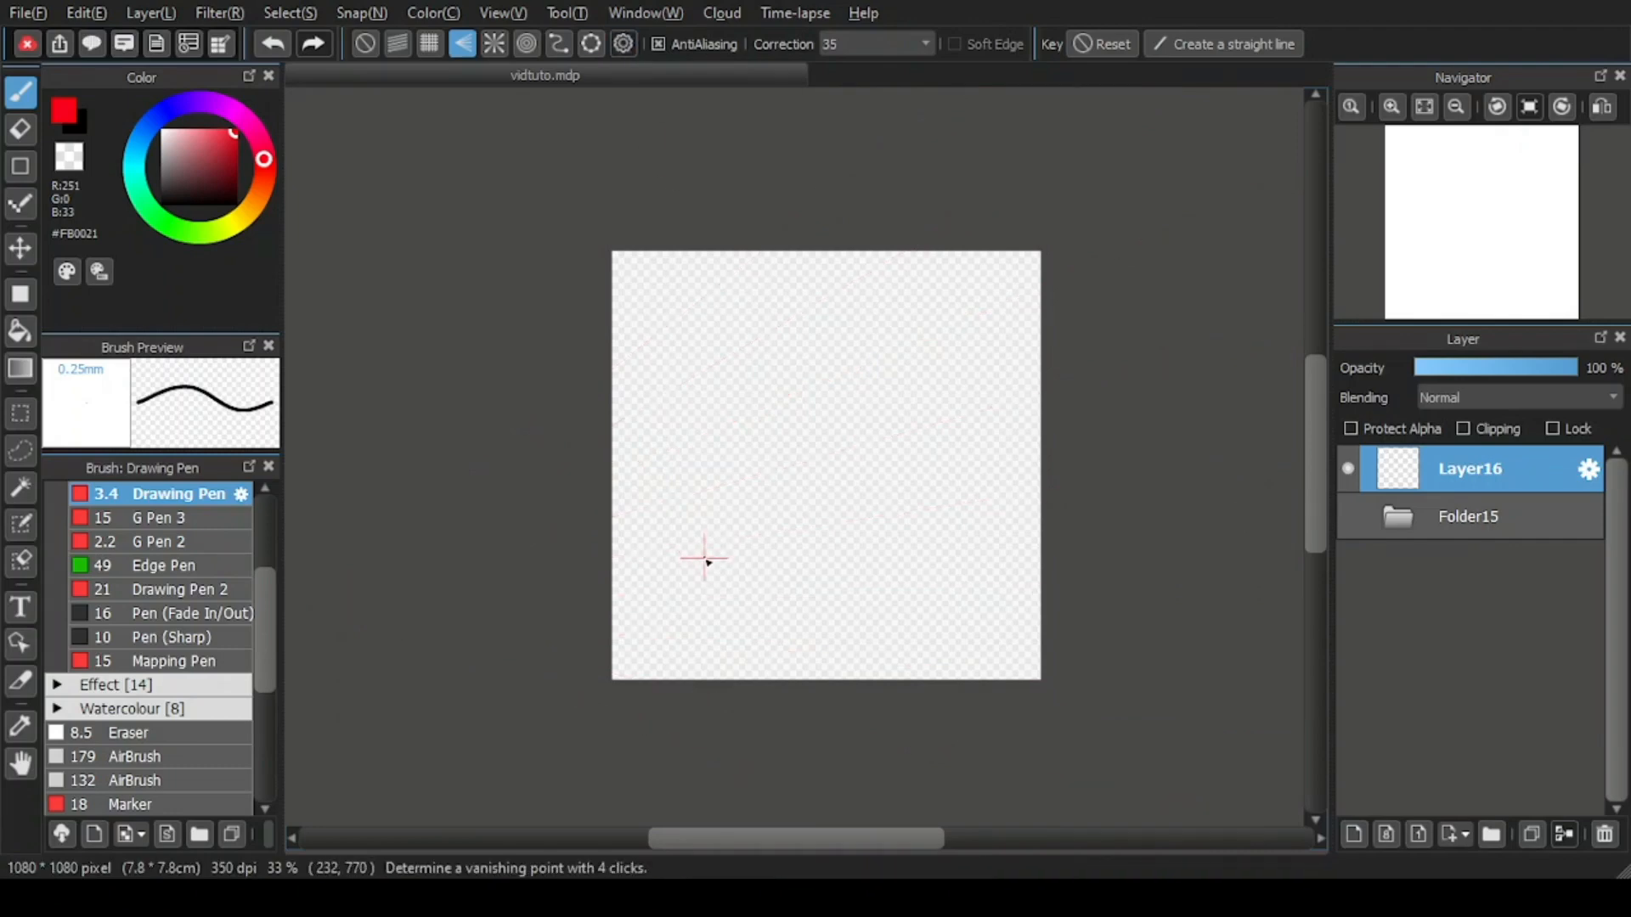
pyautogui.click(709, 563)
pyautogui.click(1212, 271)
pyautogui.click(710, 564)
pyautogui.click(1189, 736)
pyautogui.scroll(-1, 732, 646)
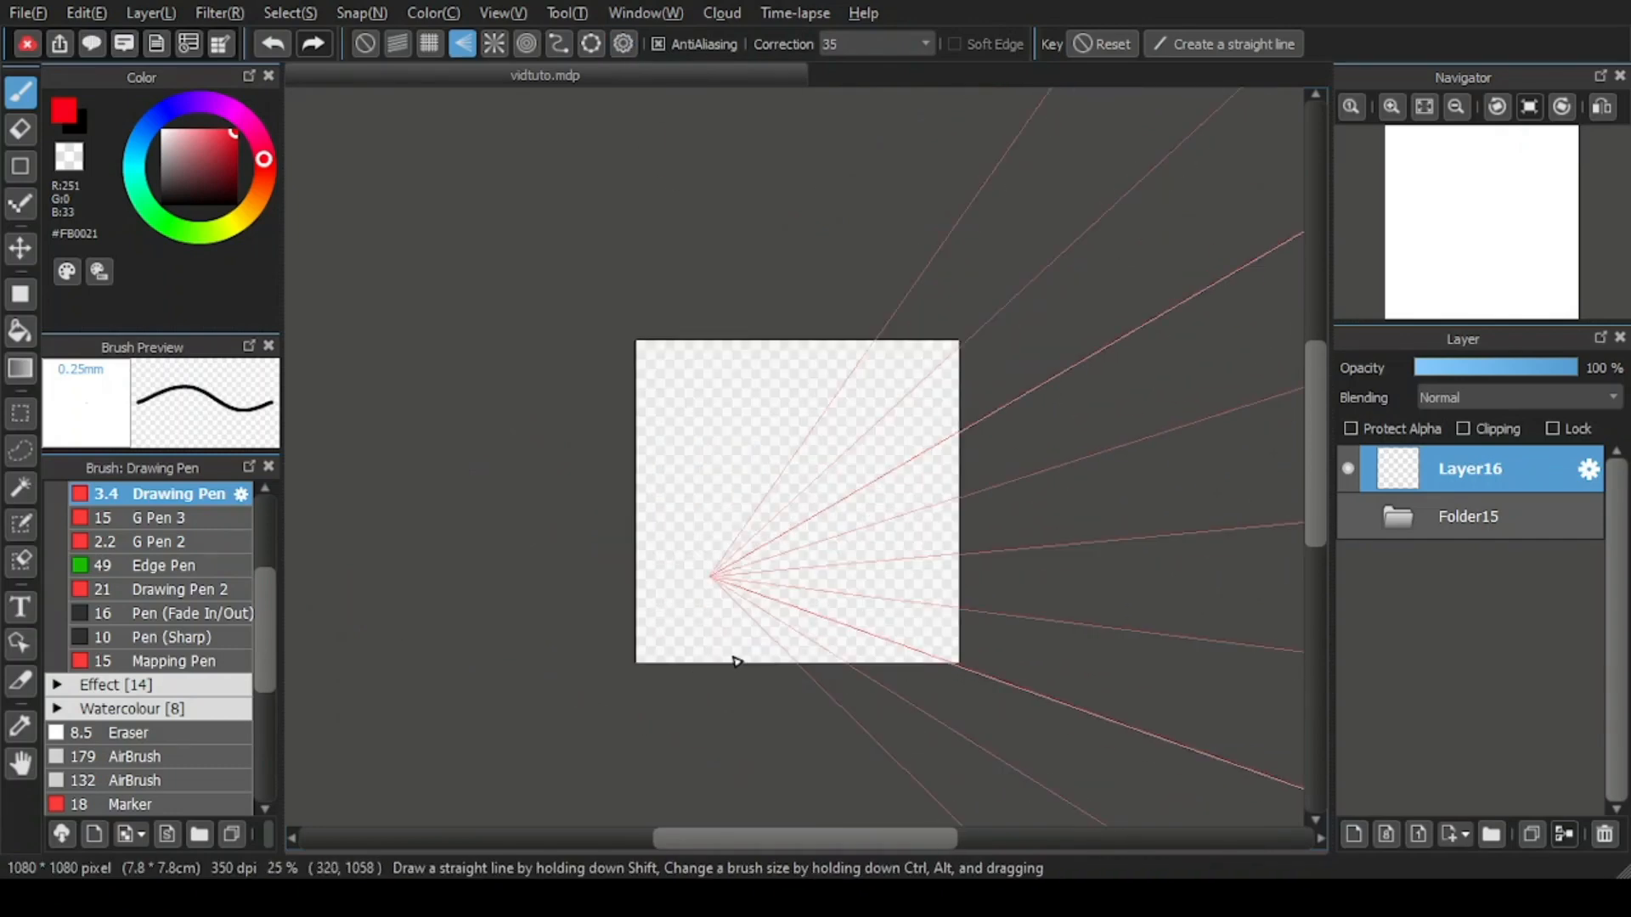
# Step: Draw red lines radiating in all directions from the vanishing point out to the canvas edges
pyautogui.scroll(1, 736, 650)
pyautogui.scroll(2, 689, 644)
pyautogui.scroll(-2, 726, 475)
pyautogui.moveTo(715, 468); pyautogui.dragTo(663, 580)
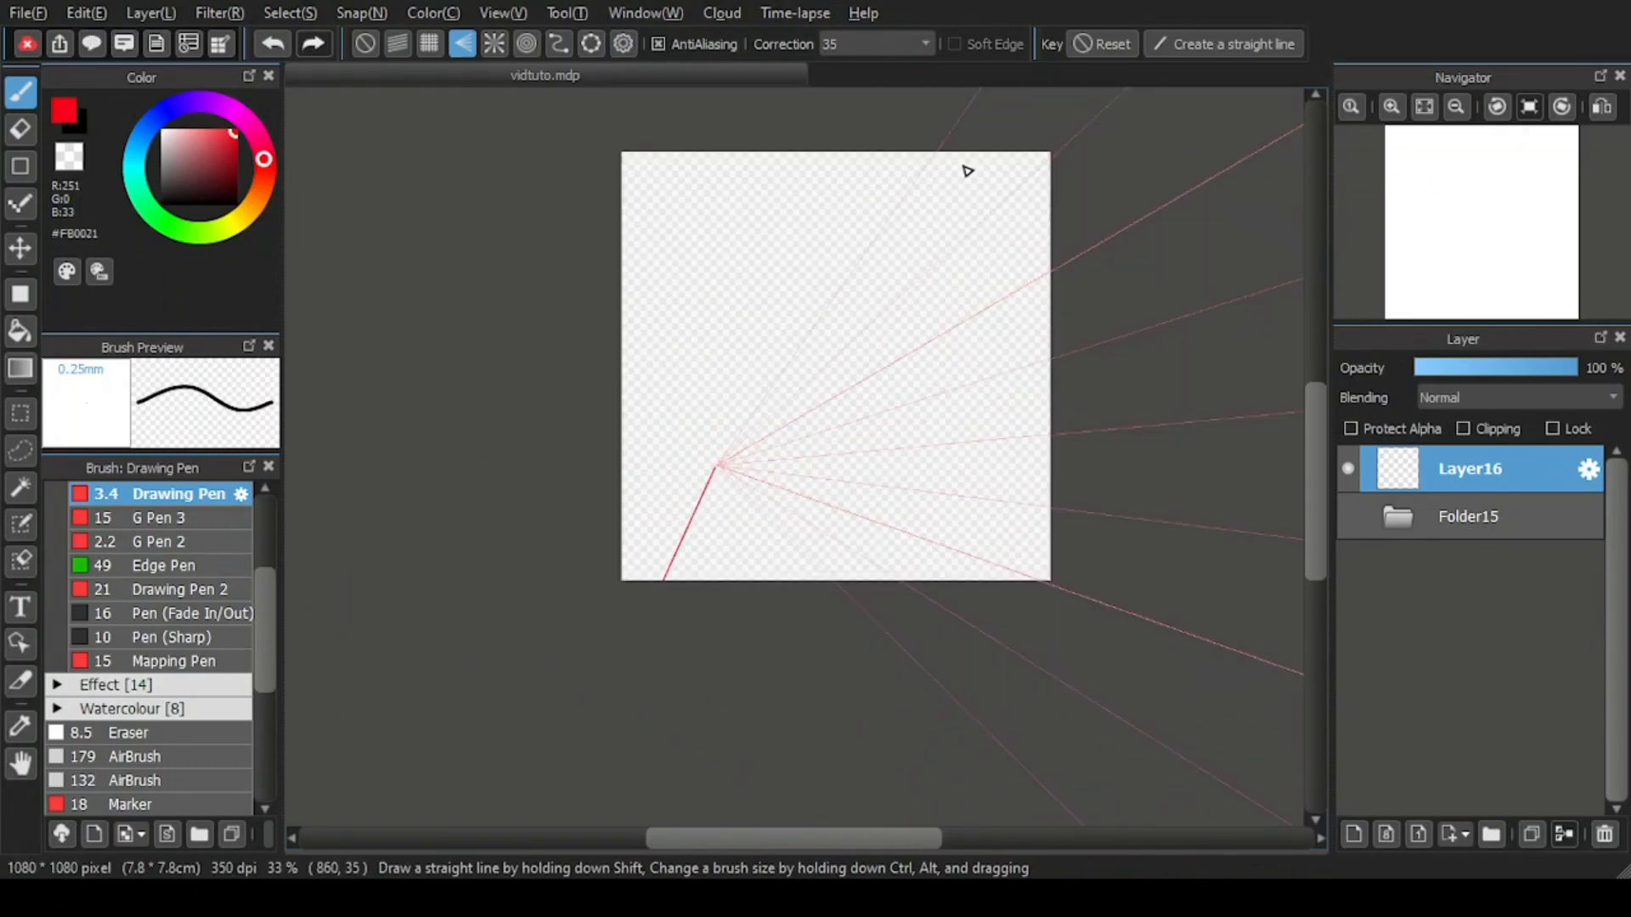
pyautogui.moveTo(949, 153); pyautogui.dragTo(724, 454)
pyautogui.moveTo(696, 414); pyautogui.dragTo(622, 231)
pyautogui.moveTo(730, 392); pyautogui.dragTo(776, 153)
pyautogui.moveTo(748, 462); pyautogui.dragTo(1050, 438)
pyautogui.moveTo(787, 422); pyautogui.dragTo(1049, 264)
pyautogui.moveTo(768, 482); pyautogui.dragTo(1050, 575)
pyautogui.moveTo(704, 452); pyautogui.dragTo(622, 363)
pyautogui.moveTo(703, 466)
pyautogui.mouseDown()
pyautogui.moveTo(622, 468)
pyautogui.moveTo(622, 493)
pyautogui.mouseUp()
pyautogui.moveTo(700, 476); pyautogui.dragTo(622, 534)
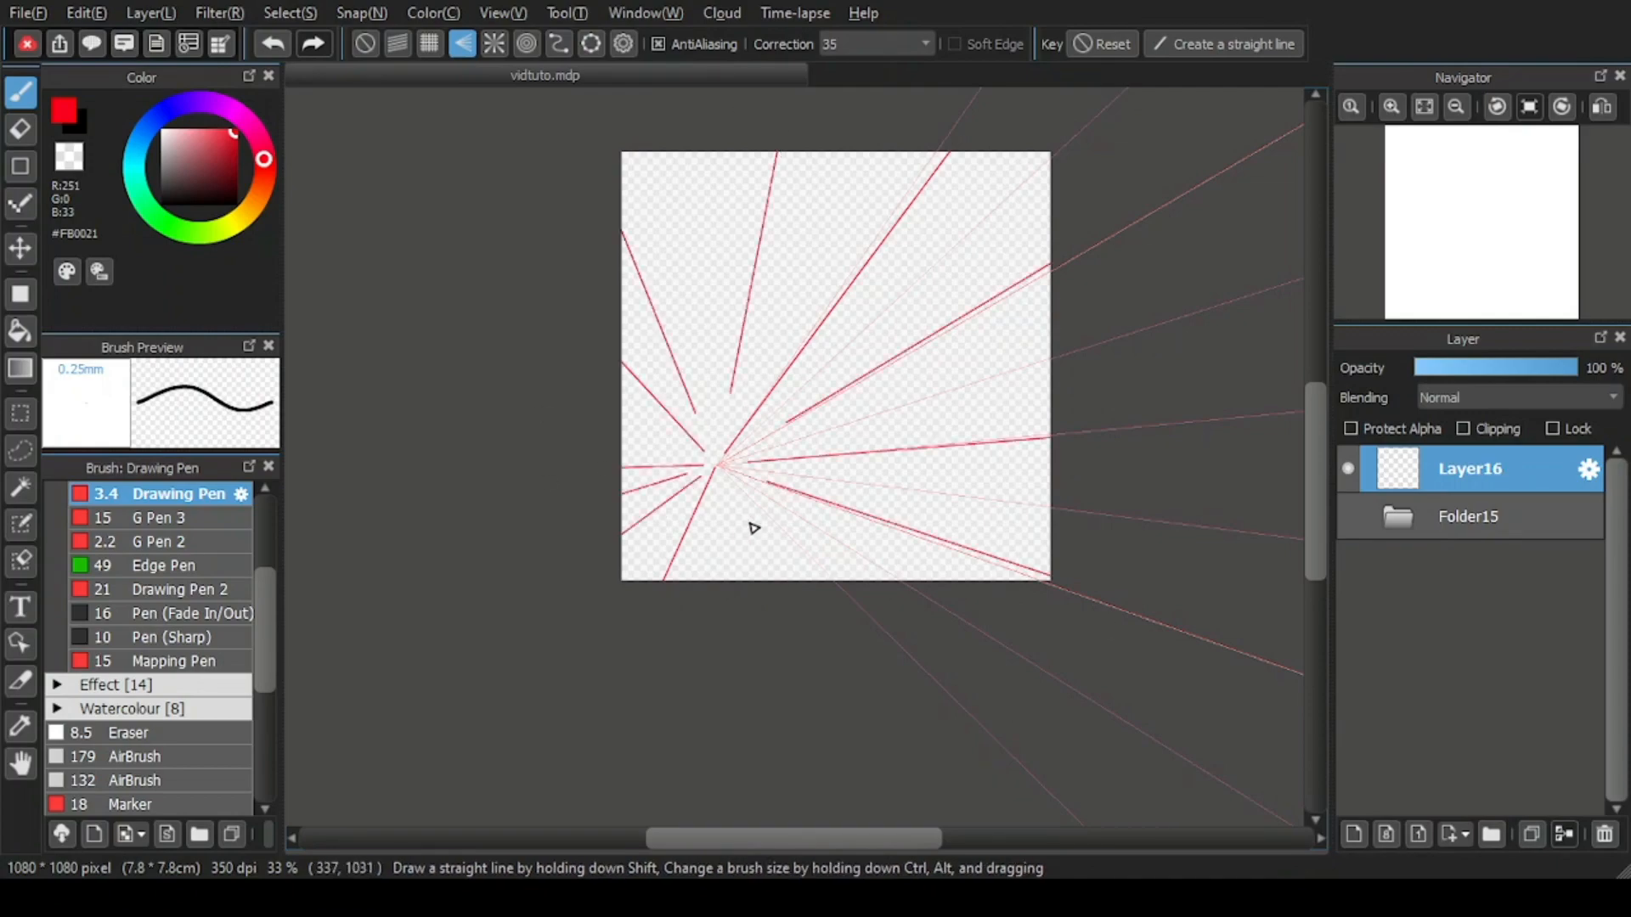
pyautogui.hotkey('ctrl', 'z')
pyautogui.moveTo(777, 468); pyautogui.dragTo(1050, 483)
pyautogui.moveTo(716, 459); pyautogui.dragTo(697, 153)
# Step: Add a new layer above the red lines and switch the brush color to black
pyautogui.scroll(1, 830, 369)
pyautogui.click(1353, 834)
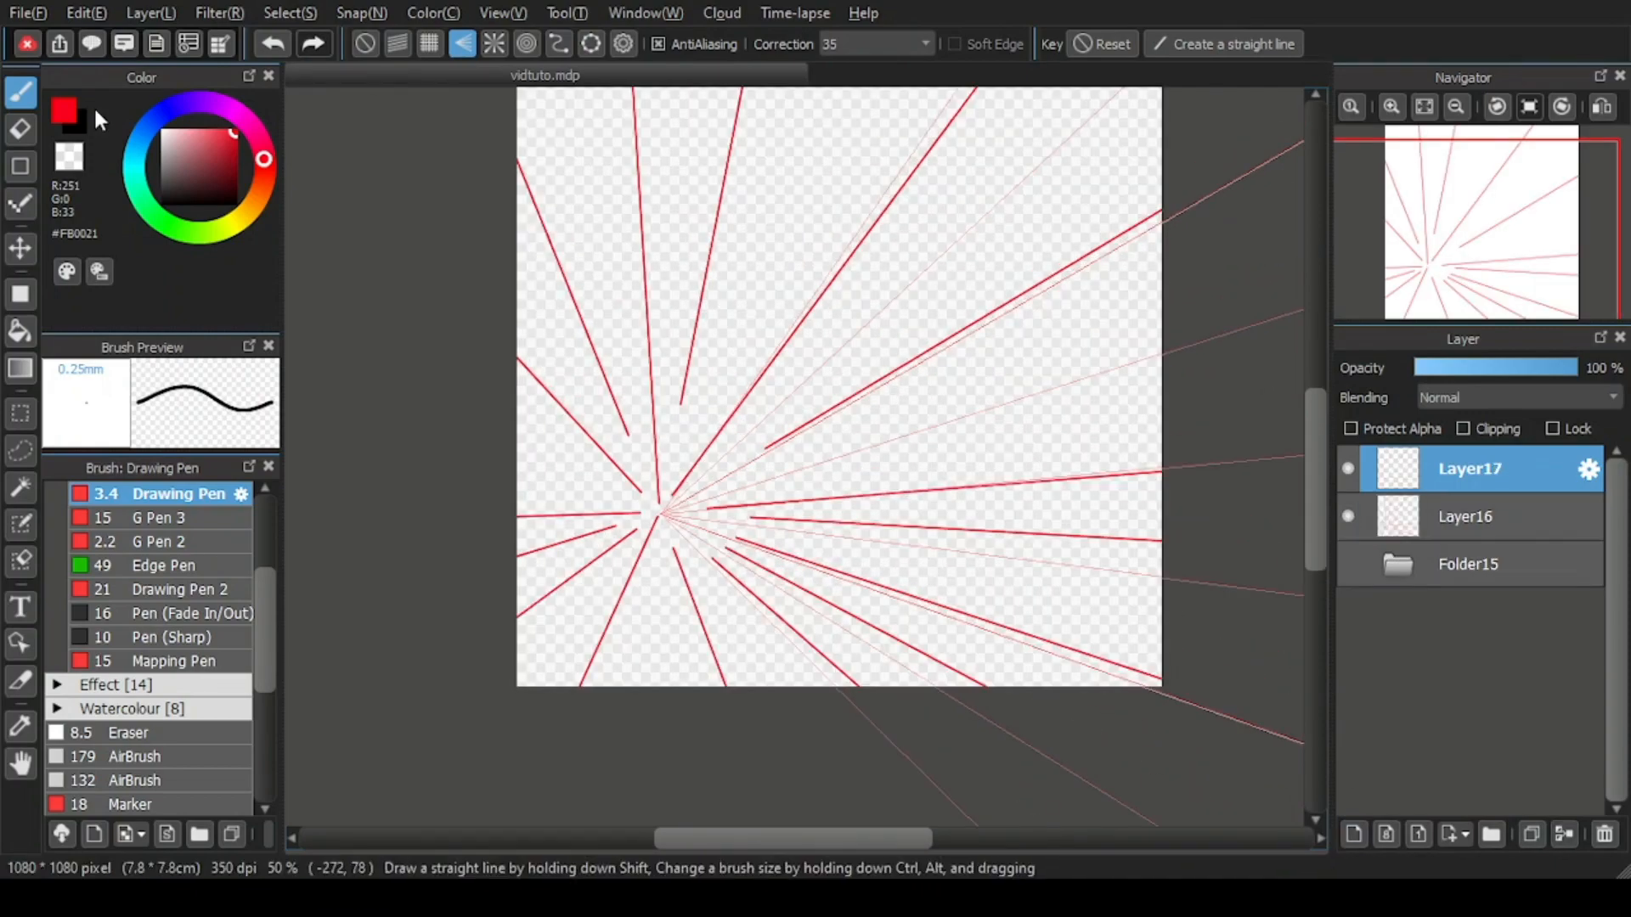
pyautogui.click(77, 121)
# Step: Draw a small rectangle around the vanishing point with the cross-grid snap to form the room's back wall
pyautogui.click(429, 47)
pyautogui.scroll(1, 636, 471)
pyautogui.moveTo(595, 455); pyautogui.dragTo(768, 455)
pyautogui.moveTo(768, 455); pyautogui.dragTo(768, 568)
pyautogui.moveTo(769, 567); pyautogui.dragTo(596, 567)
pyautogui.moveTo(596, 455); pyautogui.dragTo(598, 568)
pyautogui.scroll(-1, 834, 338)
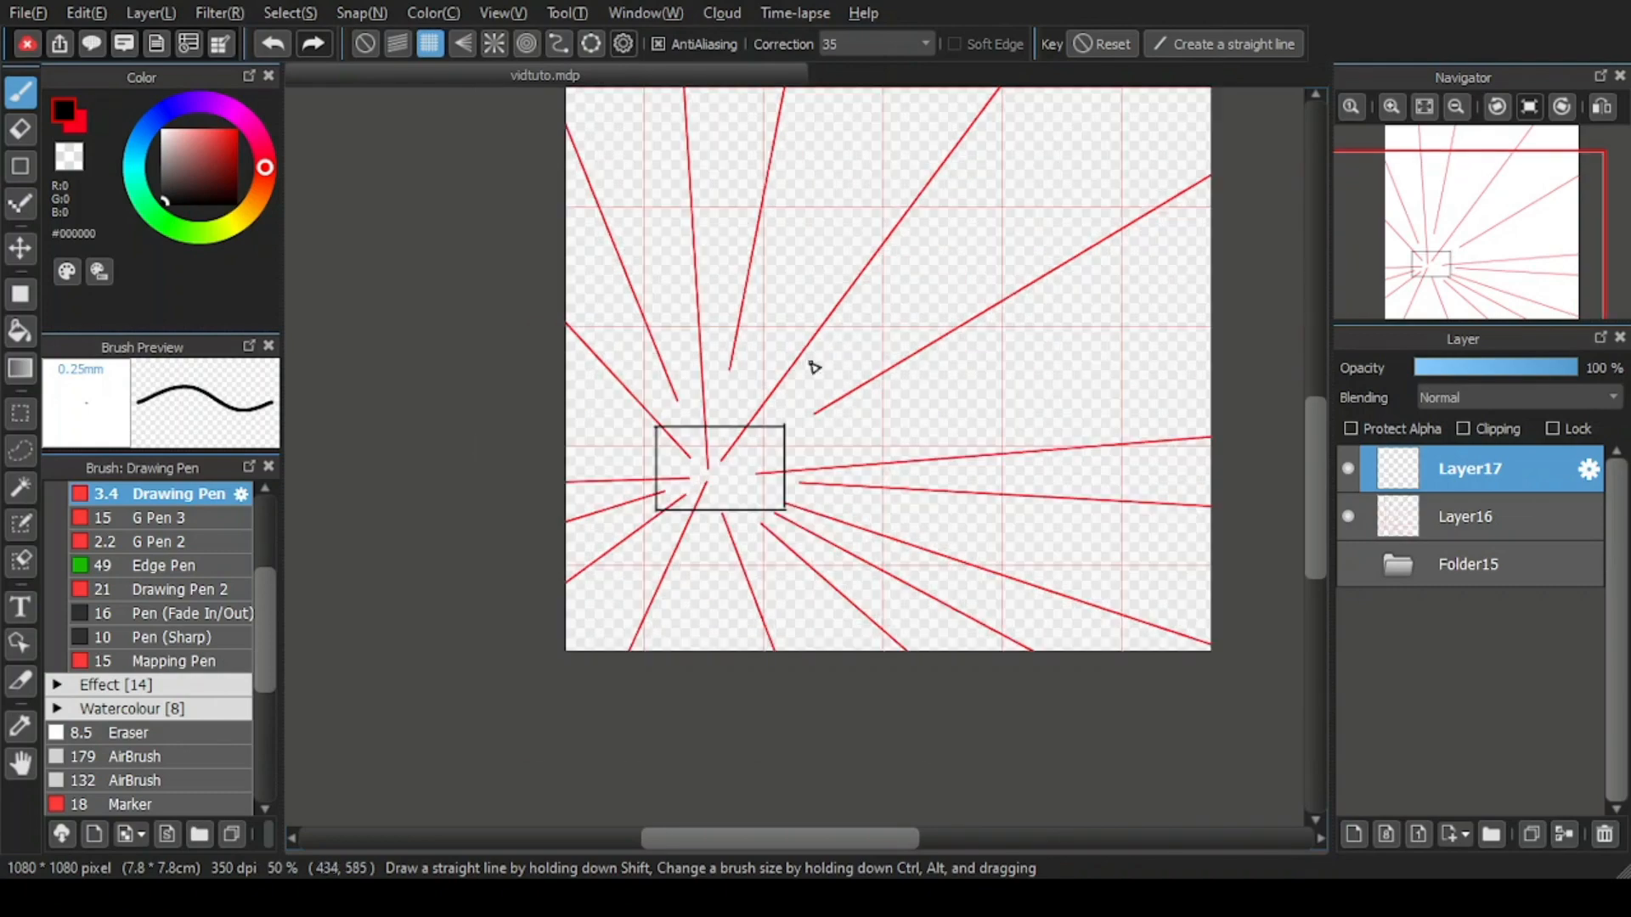
# Step: Move the black rectangle slightly to the right over the center of the red lines
pyautogui.scroll(1, 721, 393)
pyautogui.click(19, 248)
pyautogui.moveTo(754, 501); pyautogui.dragTo(794, 502)
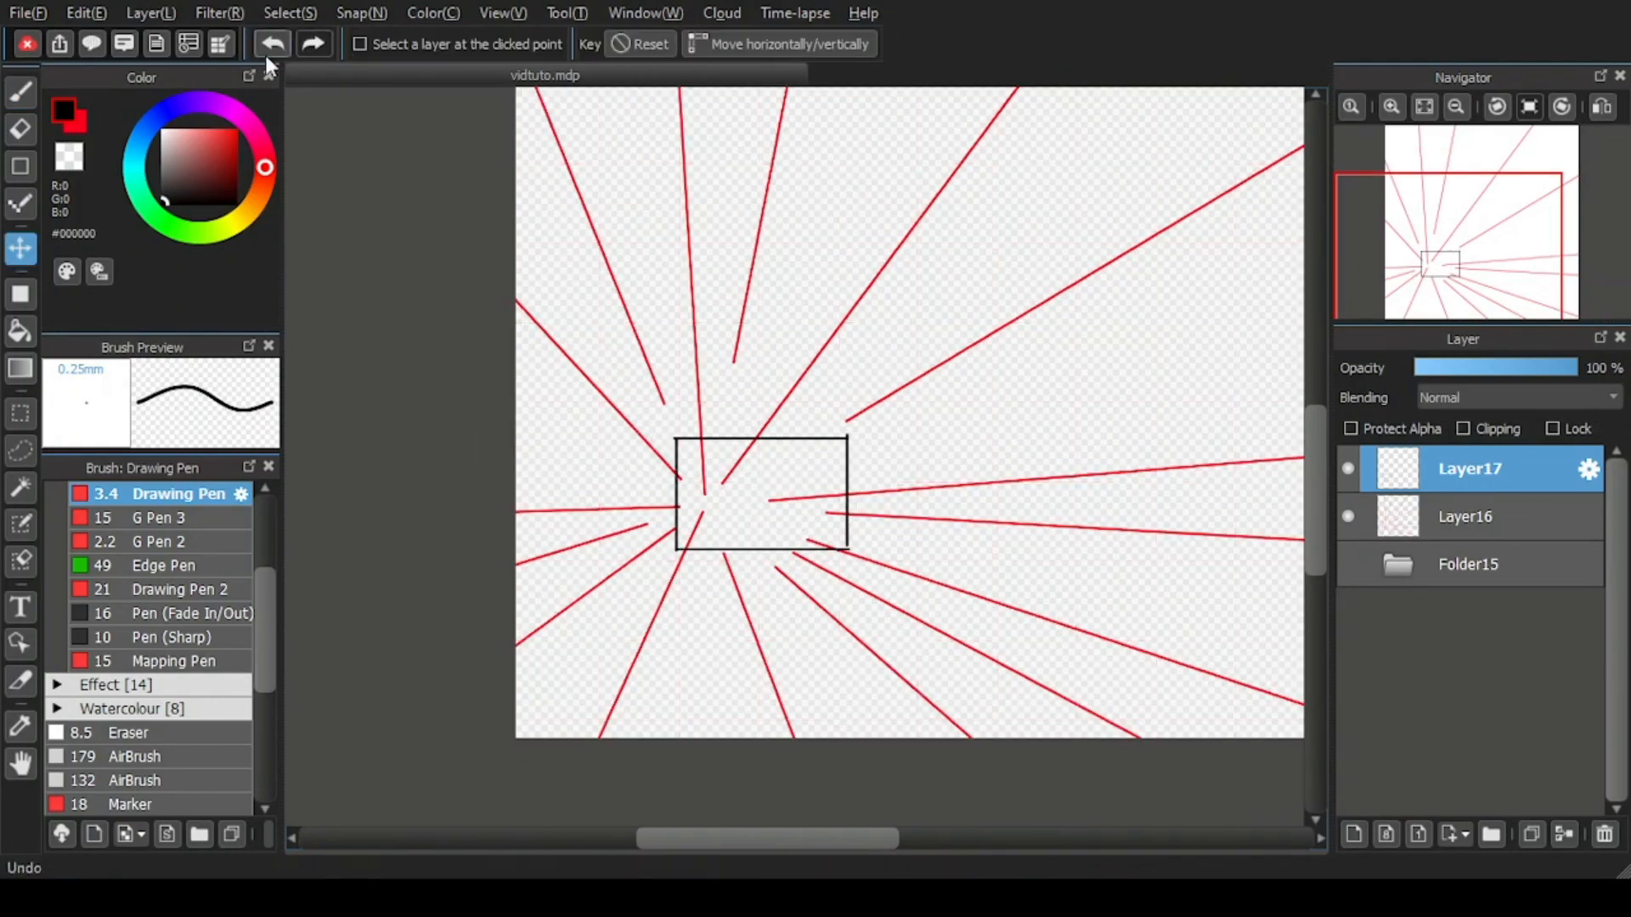
# Step: Draw perspective lines from the rectangle's upper-right and lower-right corners outward with the vanishing point snap
pyautogui.click(19, 92)
pyautogui.moveTo(847, 437); pyautogui.dragTo(848, 334)
pyautogui.scroll(-1, 991, 336)
pyautogui.hotkey('ctrl', 'z')
pyautogui.click(462, 44)
pyautogui.moveTo(823, 447); pyautogui.dragTo(1216, 260)
pyautogui.scroll(2, 835, 544)
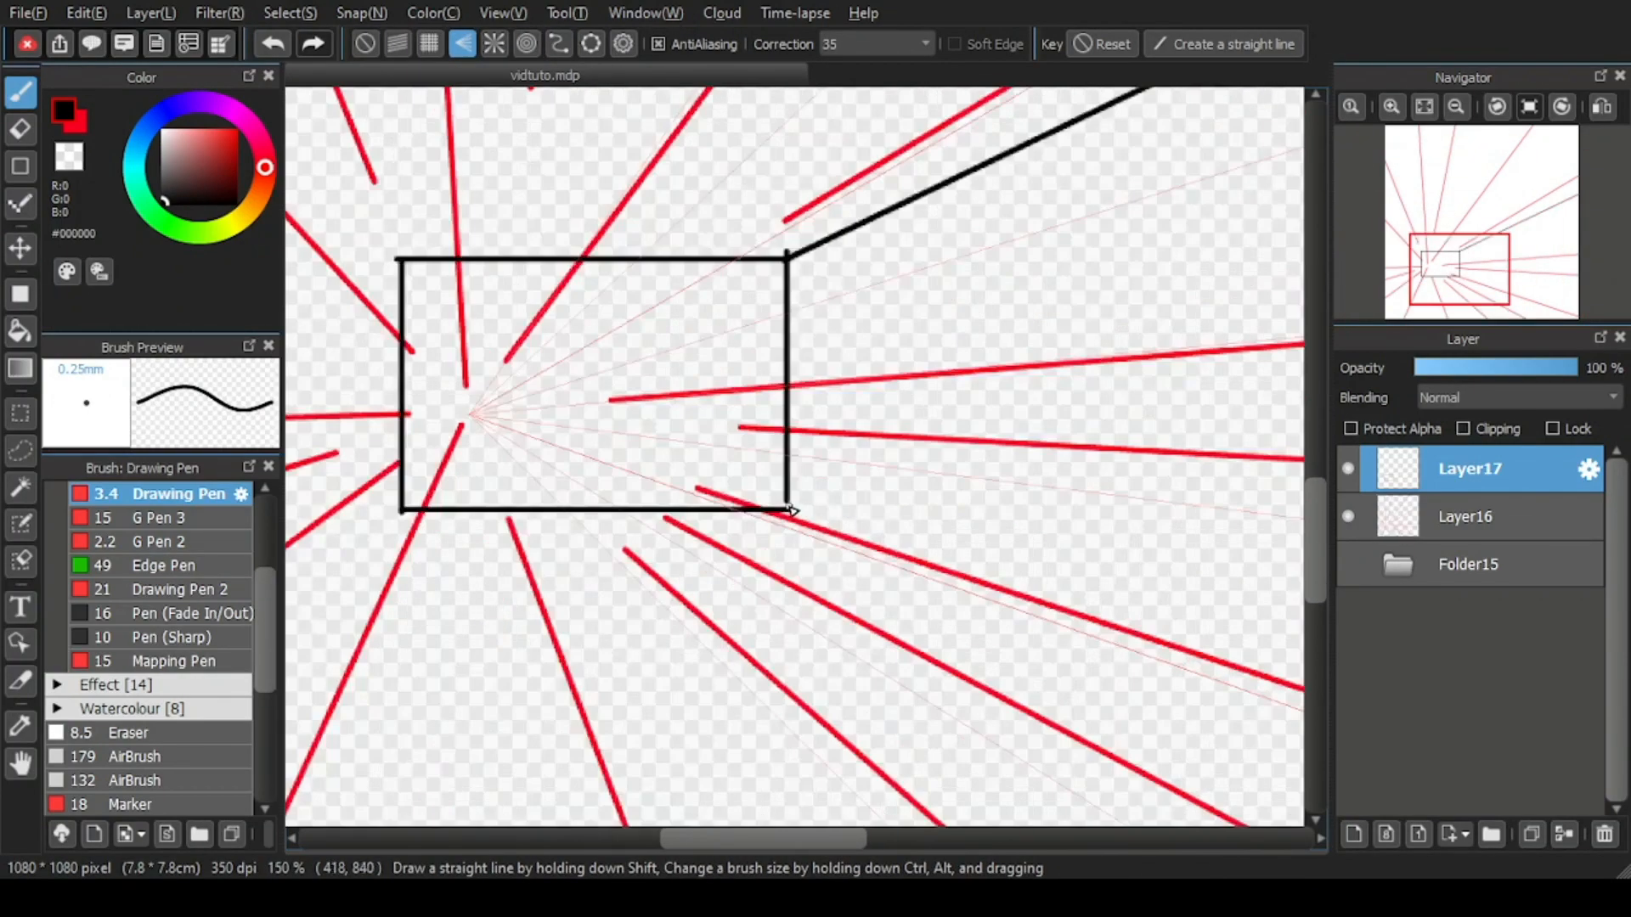
pyautogui.scroll(-2, 792, 513)
pyautogui.moveTo(792, 513); pyautogui.dragTo(1036, 582)
# Step: Draw a perspective line from the rectangle's lower-left corner to the bottom edge of the canvas
pyautogui.scroll(2, 642, 501)
pyautogui.scroll(-3, 595, 680)
pyautogui.moveTo(619, 659); pyautogui.dragTo(520, 801)
pyautogui.scroll(5, 633, 663)
pyautogui.hotkey('ctrl', 'z')
pyautogui.scroll(-5, 557, 641)
pyautogui.moveTo(553, 637); pyautogui.dragTo(459, 780)
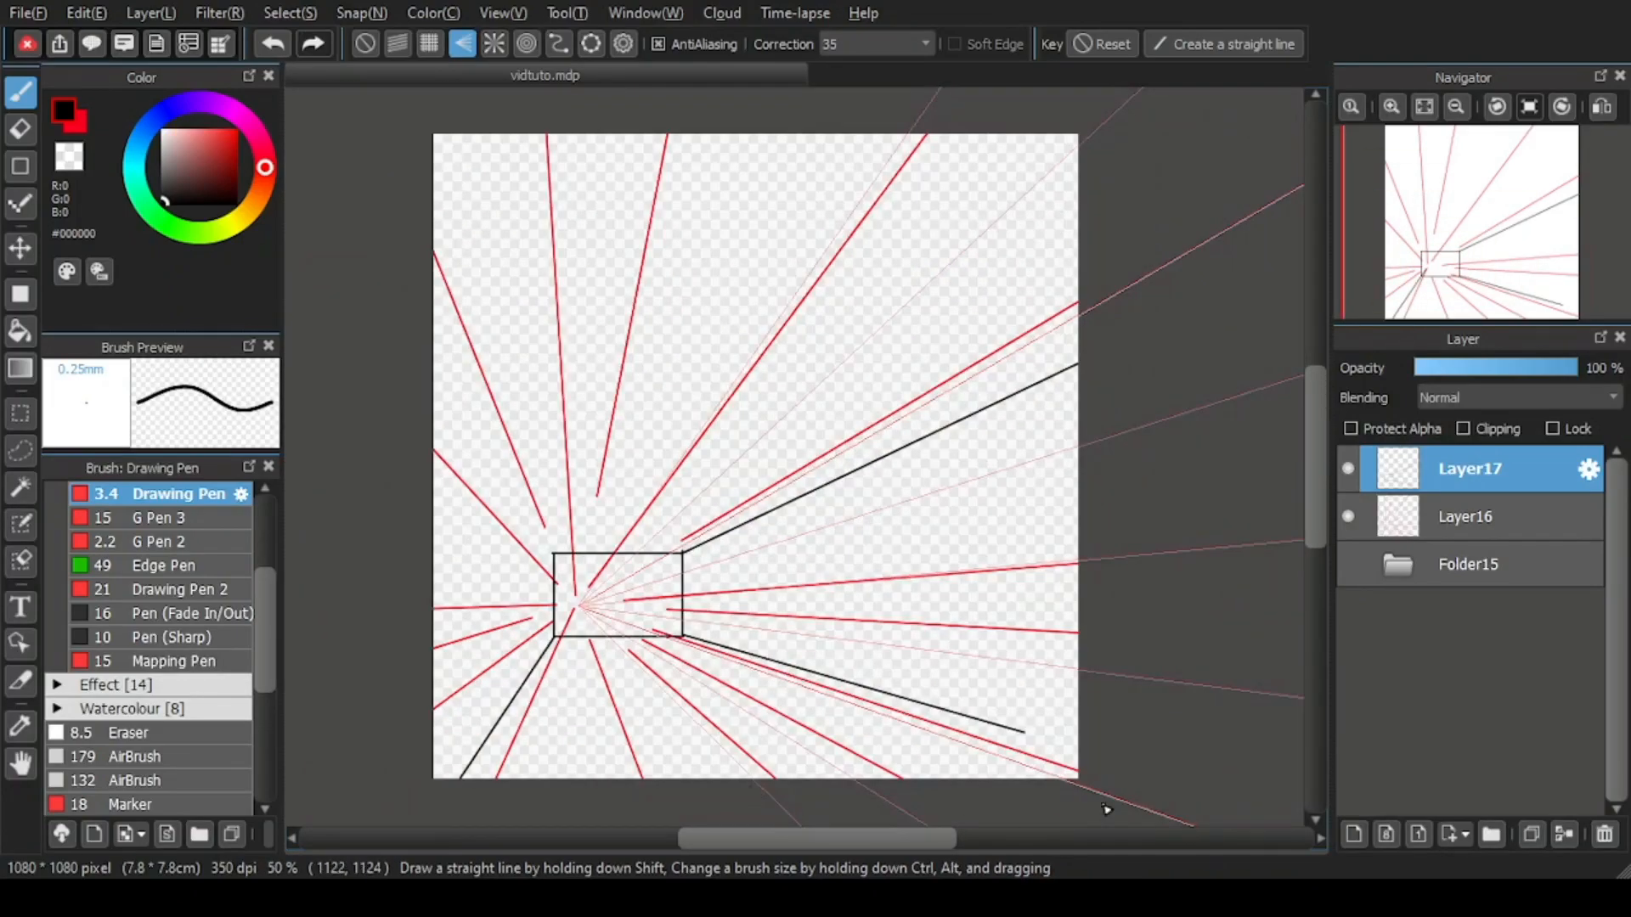
# Step: Extend the lower-right perspective line to the canvas edge and draw one from the rectangle's upper-left corner to the edge
pyautogui.scroll(4, 1023, 732)
pyautogui.moveTo(1034, 730); pyautogui.dragTo(1266, 797)
pyautogui.scroll(-4, 830, 626)
pyautogui.scroll(1, 626, 473)
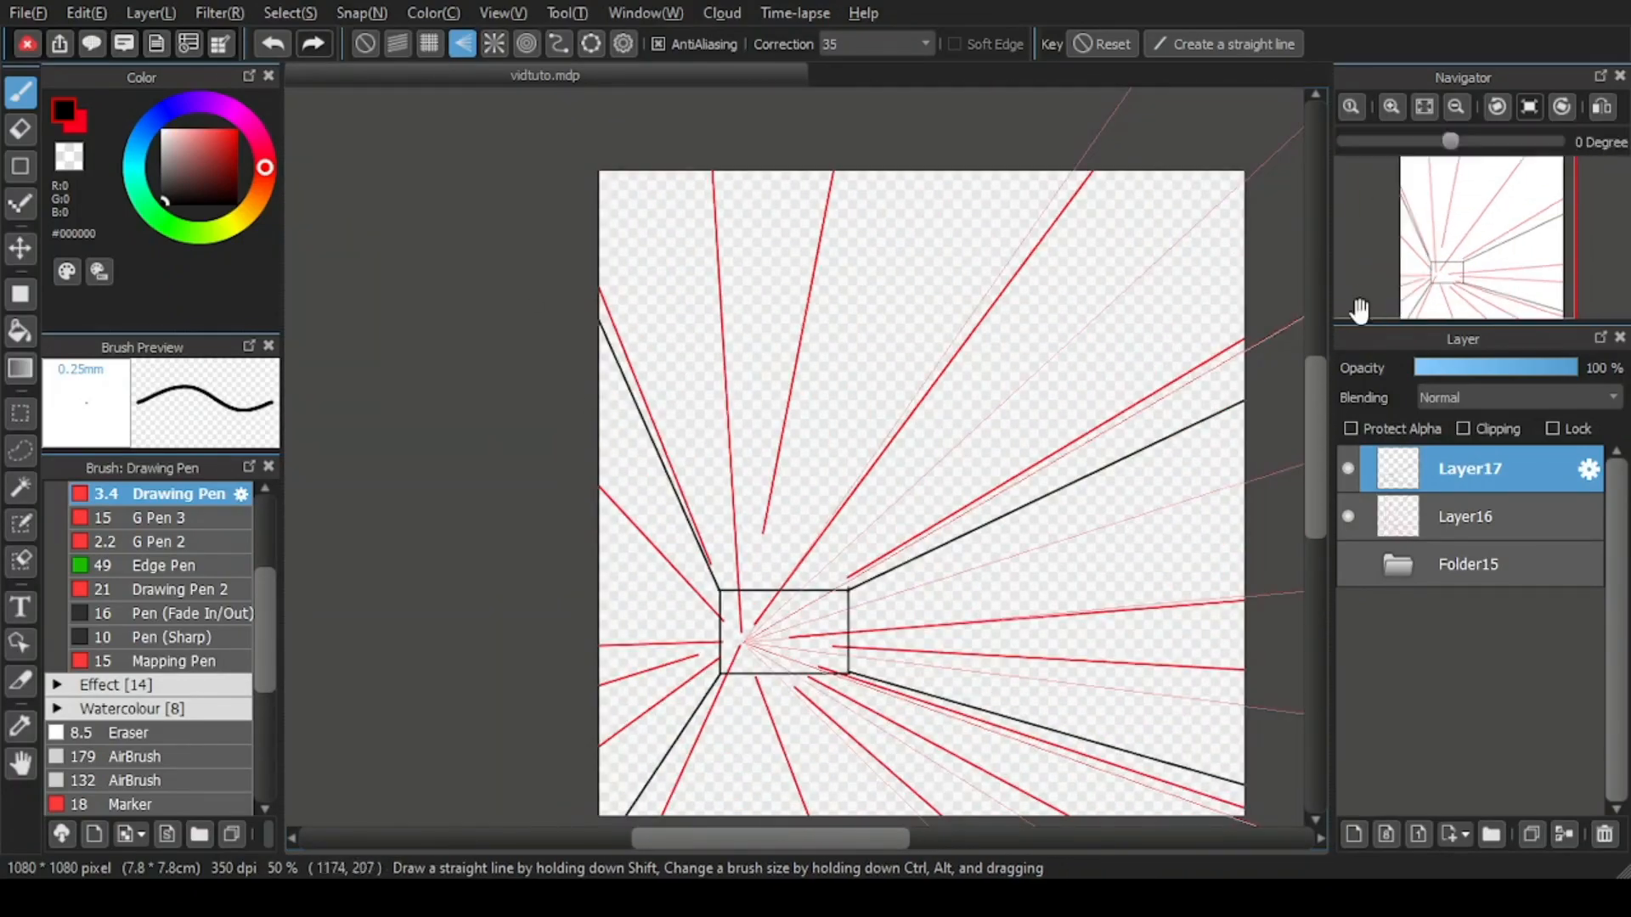
# Step: Draw the nearest doorway on the right wall, with a double vertical side and a top edge in perspective
pyautogui.scroll(1, 759, 603)
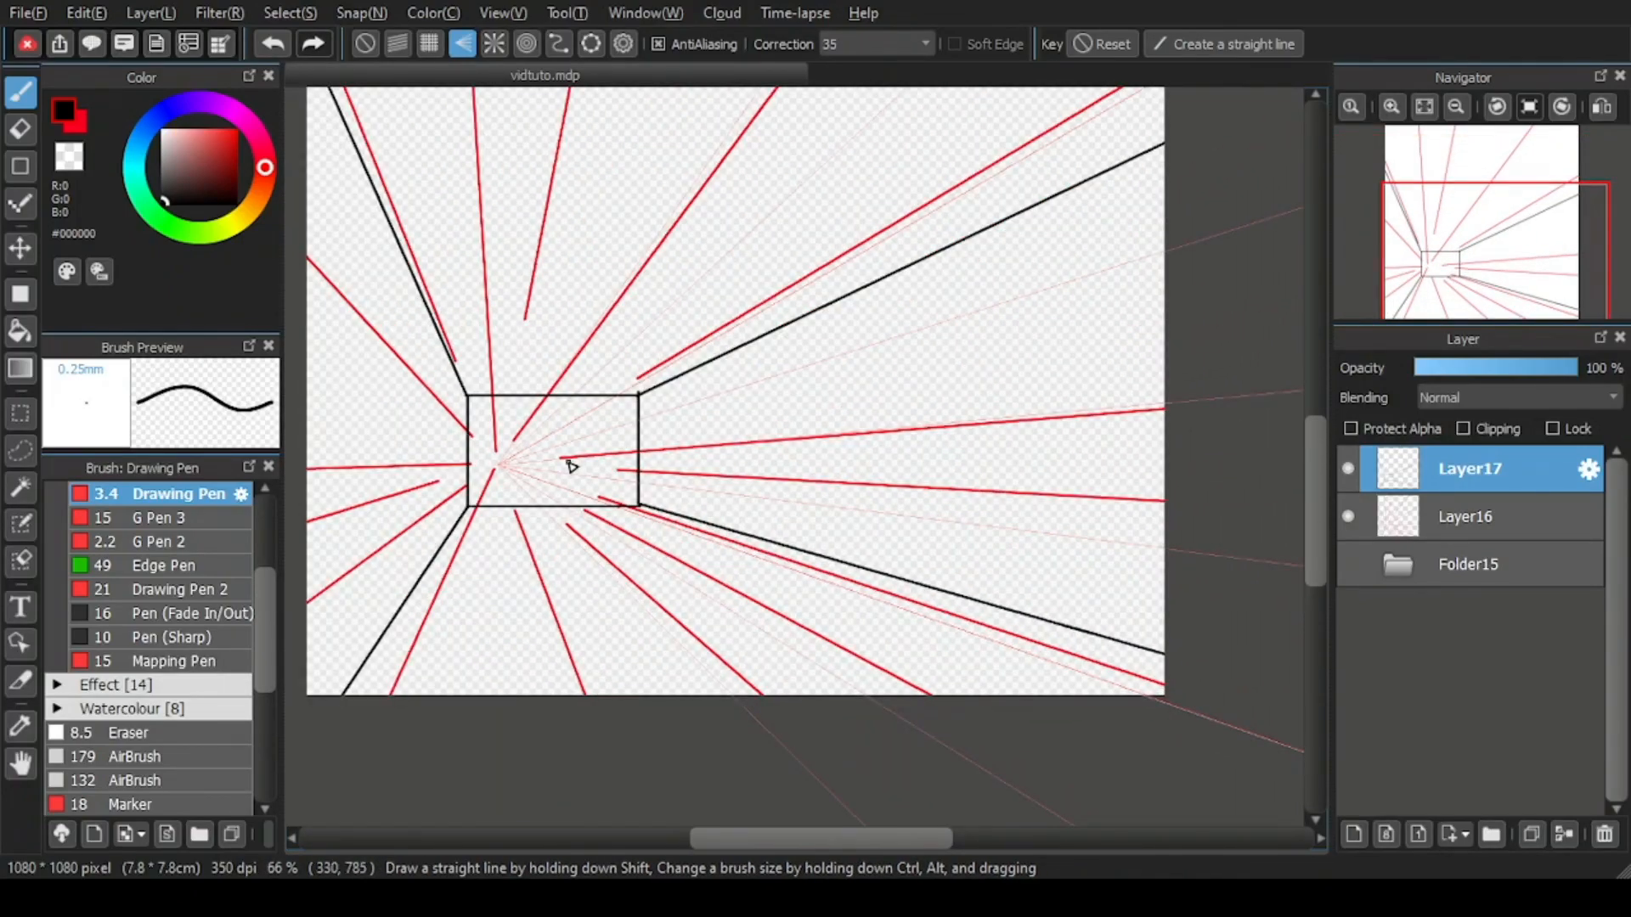
pyautogui.click(429, 43)
pyautogui.moveTo(1074, 293); pyautogui.dragTo(1063, 630)
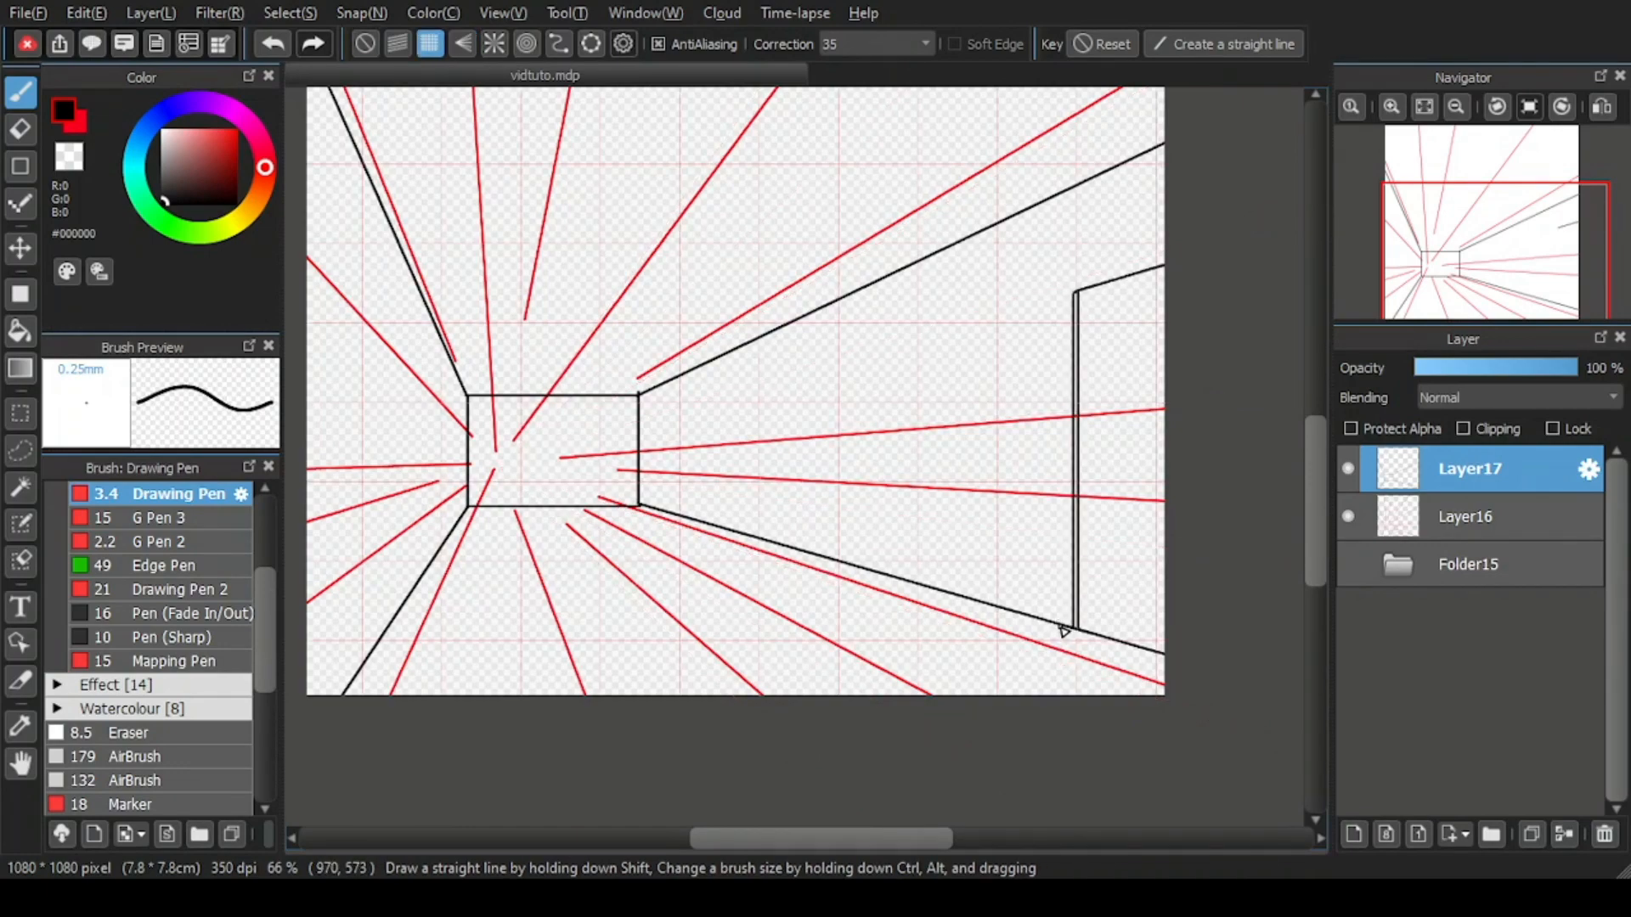
pyautogui.hotkey('ctrl', 'z')
# Step: Draw the vertical sides of two more doorways farther along the right wall with the cross-grid snap
pyautogui.moveTo(916, 584); pyautogui.dragTo(918, 387)
pyautogui.hotkey('ctrl', 'z')
pyautogui.moveTo(840, 556); pyautogui.dragTo(840, 372)
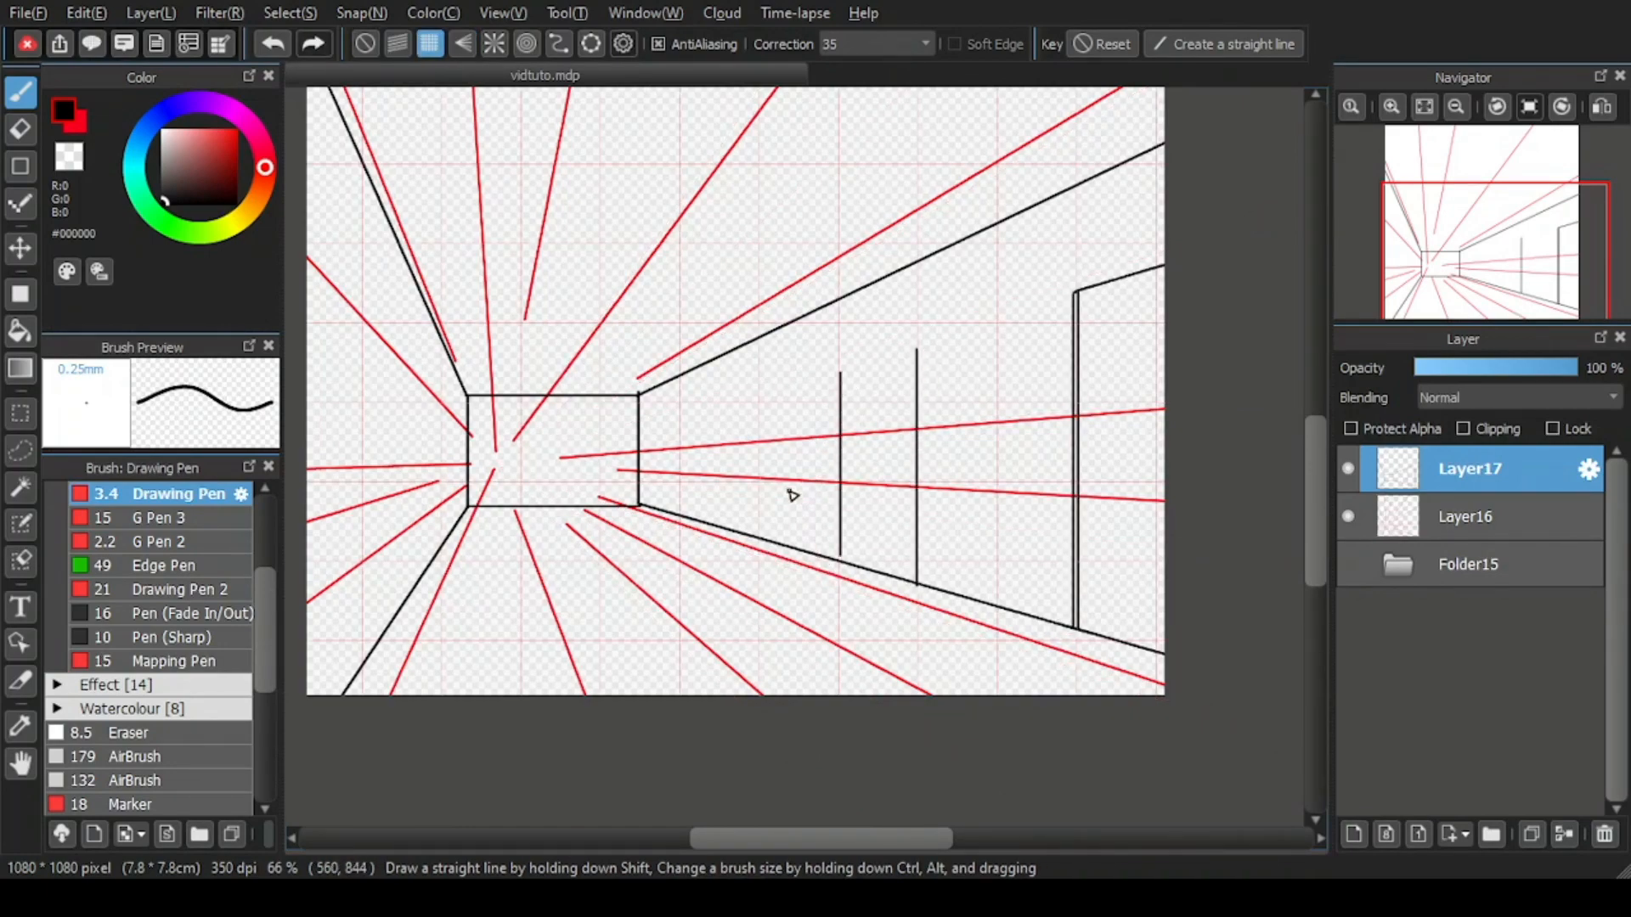
pyautogui.moveTo(707, 528); pyautogui.dragTo(706, 433)
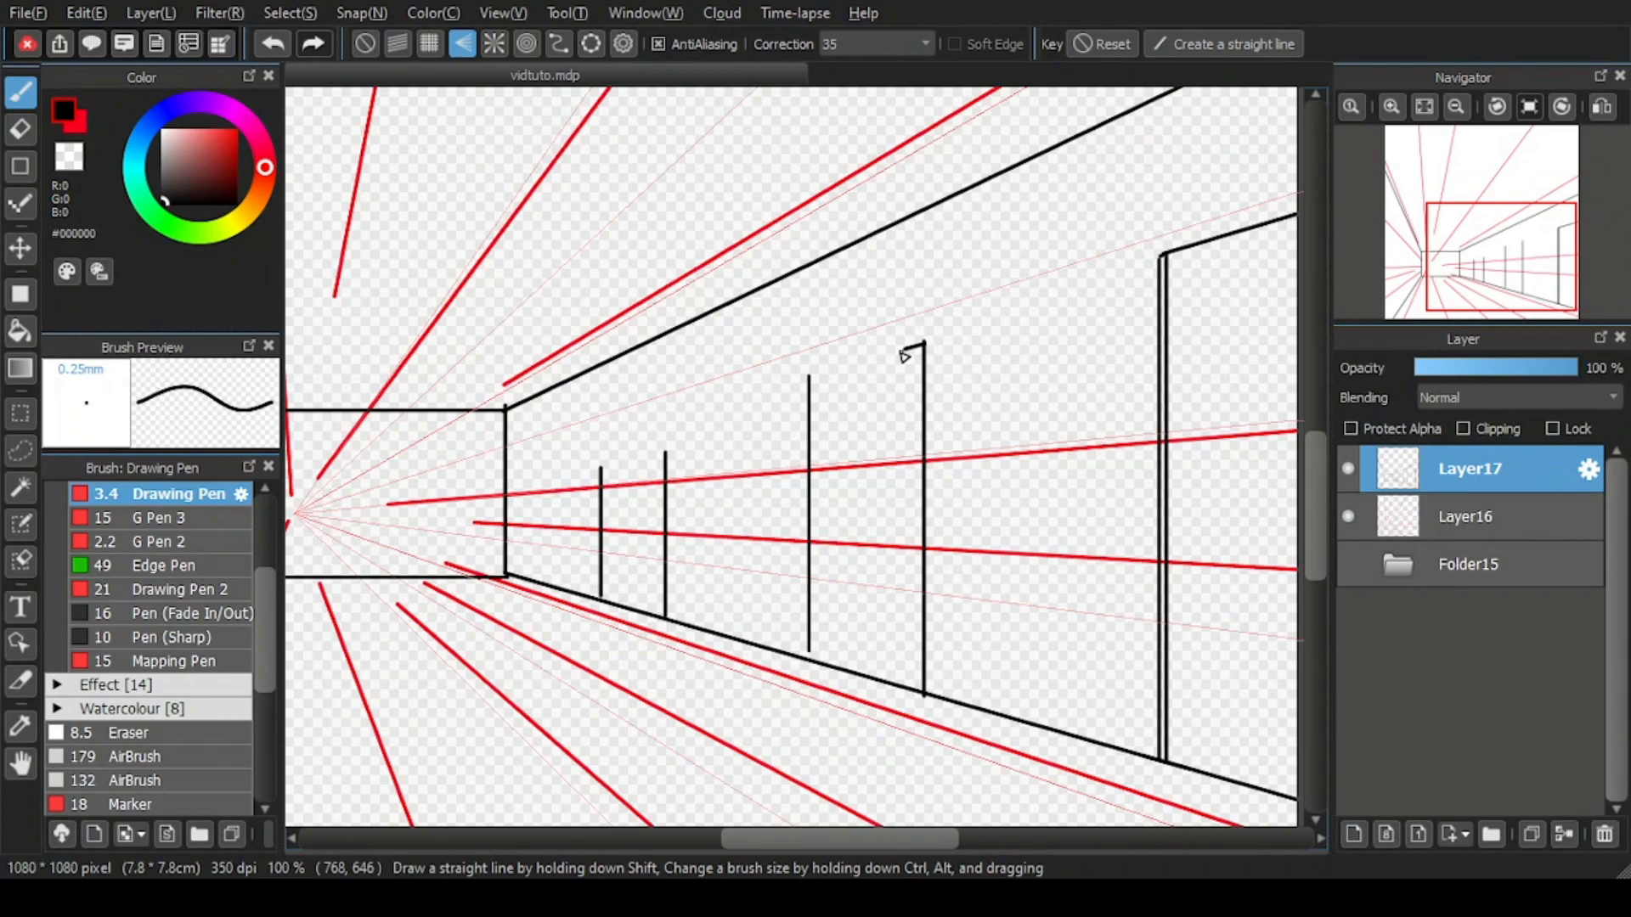
# Step: Close the two farther doorways with top edges toward the vanishing point and add a second line beneath each doorway's top
pyautogui.moveTo(805, 377); pyautogui.dragTo(912, 348)
pyautogui.moveTo(596, 467); pyautogui.dragTo(668, 450)
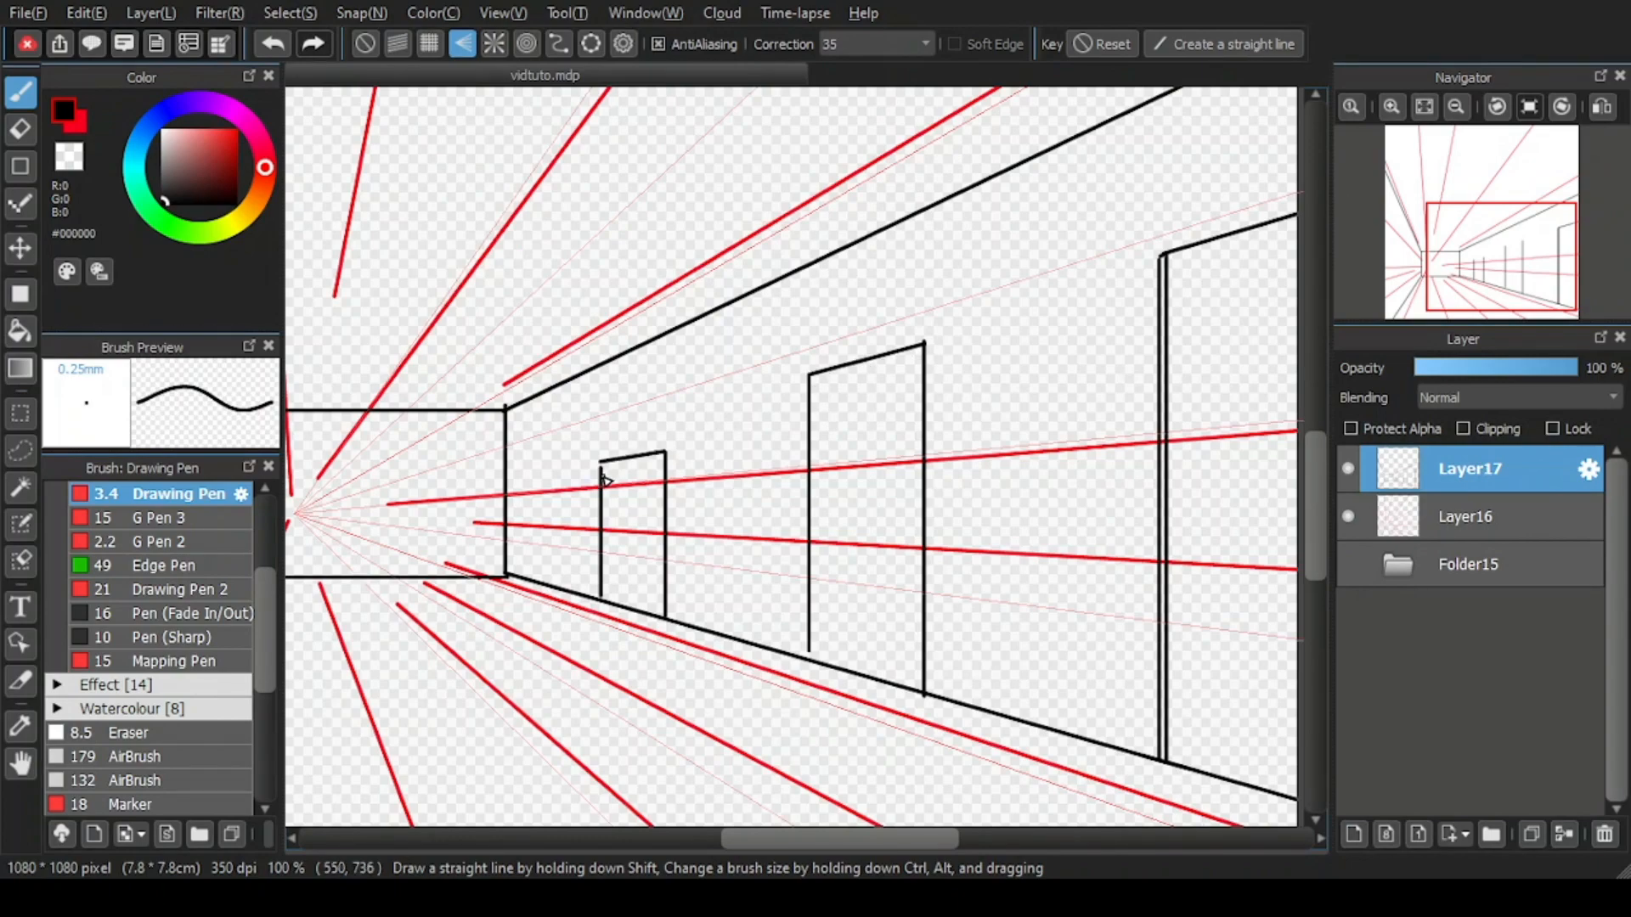
pyautogui.scroll(-2, 874, 609)
pyautogui.scroll(3, 875, 610)
pyautogui.moveTo(848, 378); pyautogui.dragTo(1023, 353)
pyautogui.scroll(-1, 1056, 383)
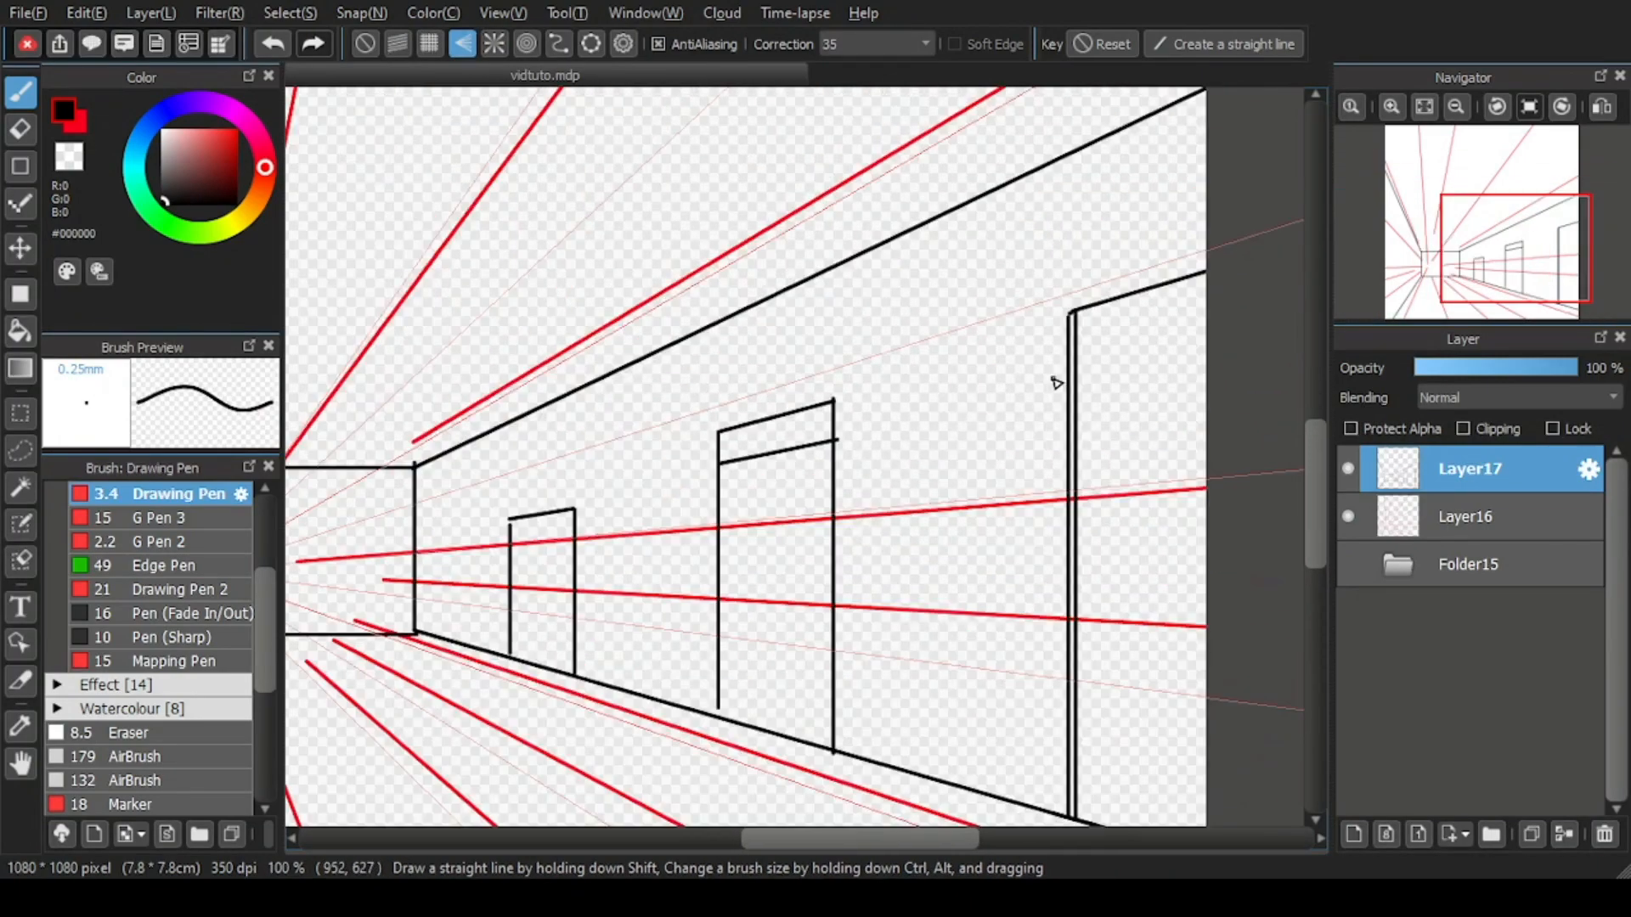
pyautogui.scroll(2, 582, 395)
pyautogui.moveTo(576, 390); pyautogui.dragTo(704, 368)
pyautogui.scroll(-4, 847, 345)
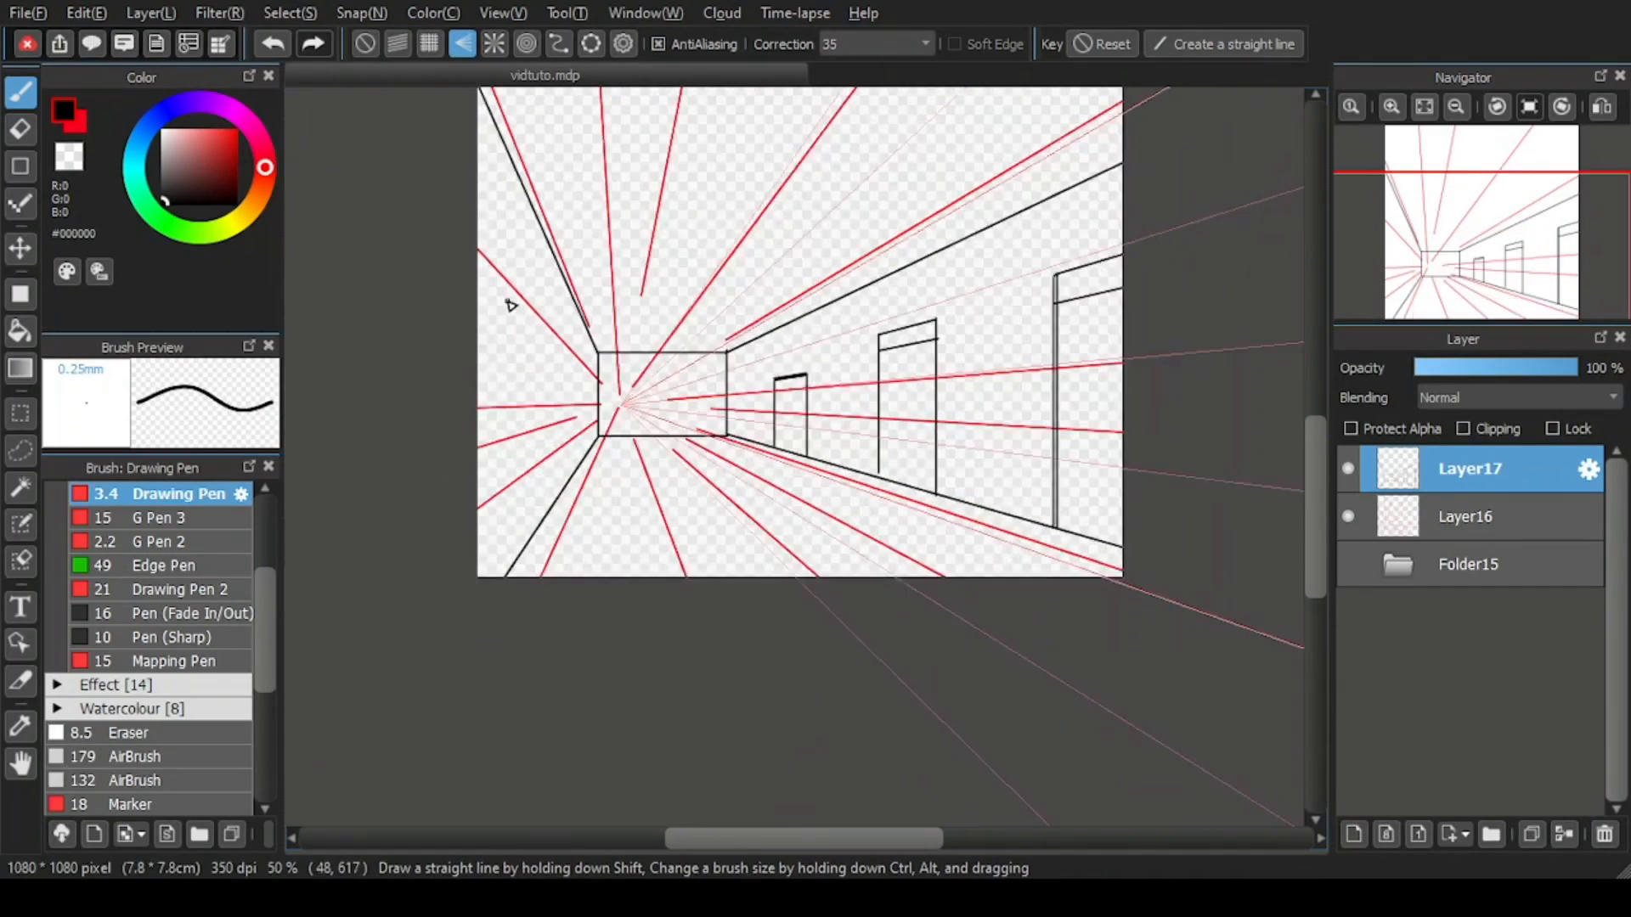
# Step: Draw the lower edge of a window on the left wall, aligned with the vanishing point
pyautogui.scroll(2, 527, 297)
pyautogui.moveTo(606, 502); pyautogui.dragTo(431, 562)
# Step: Try several perspective lines for the upper edge of the left wall's window
pyautogui.moveTo(600, 359); pyautogui.dragTo(431, 214)
pyautogui.hotkey('ctrl', 'z')
pyautogui.moveTo(601, 329); pyautogui.dragTo(342, 208)
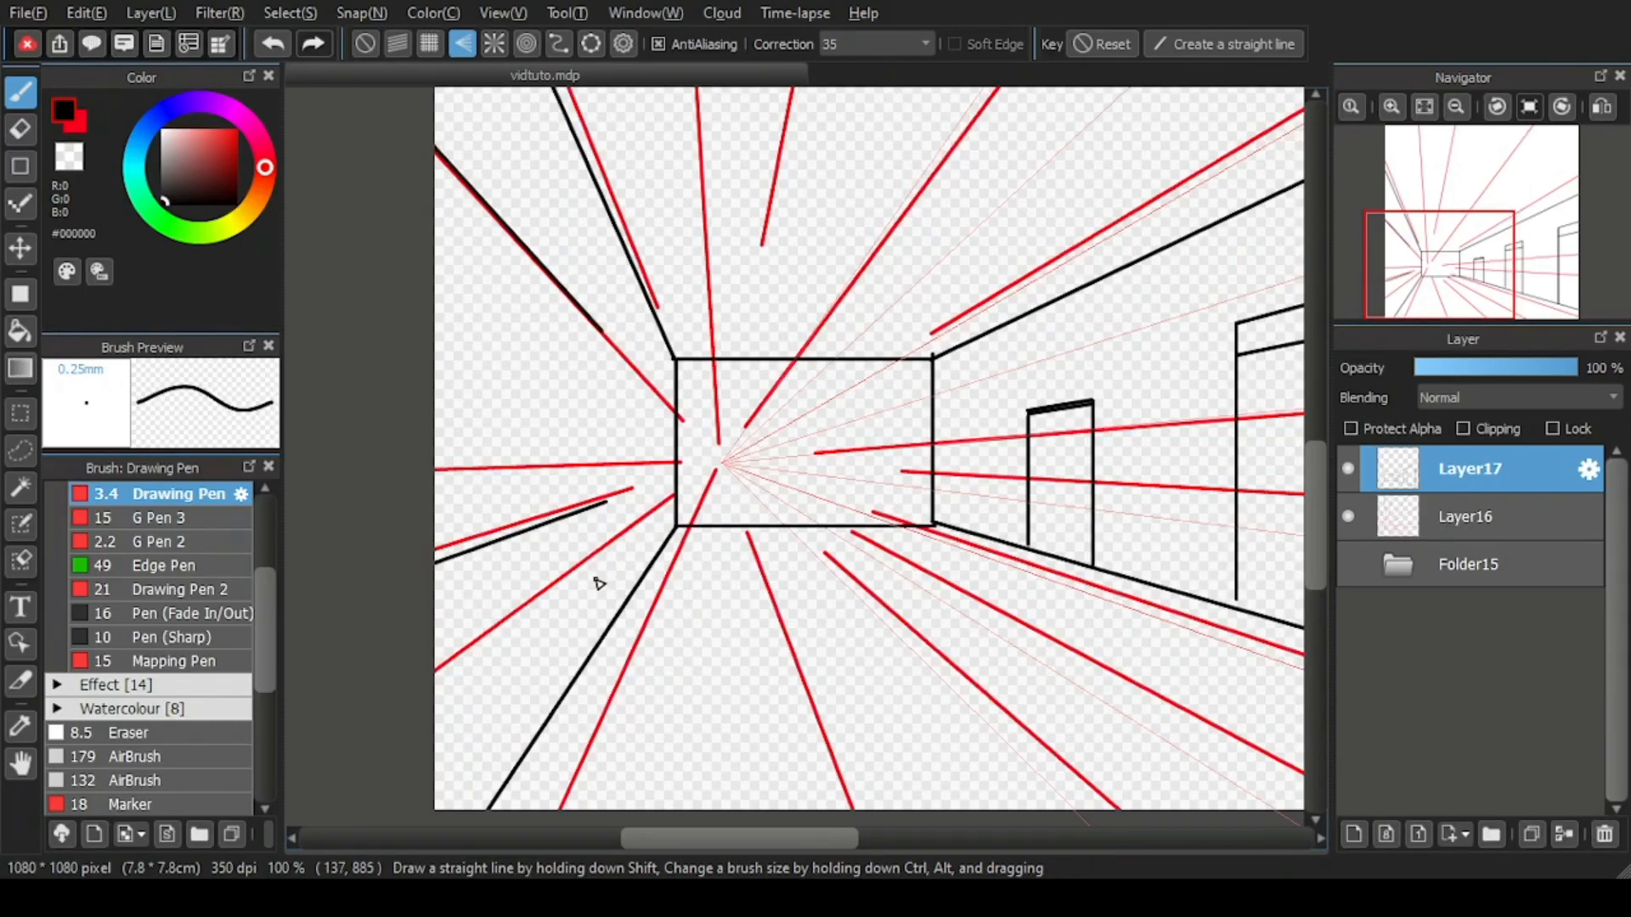
pyautogui.hotkey('ctrl', 'z')
pyautogui.moveTo(590, 399); pyautogui.dragTo(433, 328)
pyautogui.hotkey('ctrl', 'z')
pyautogui.click(313, 44)
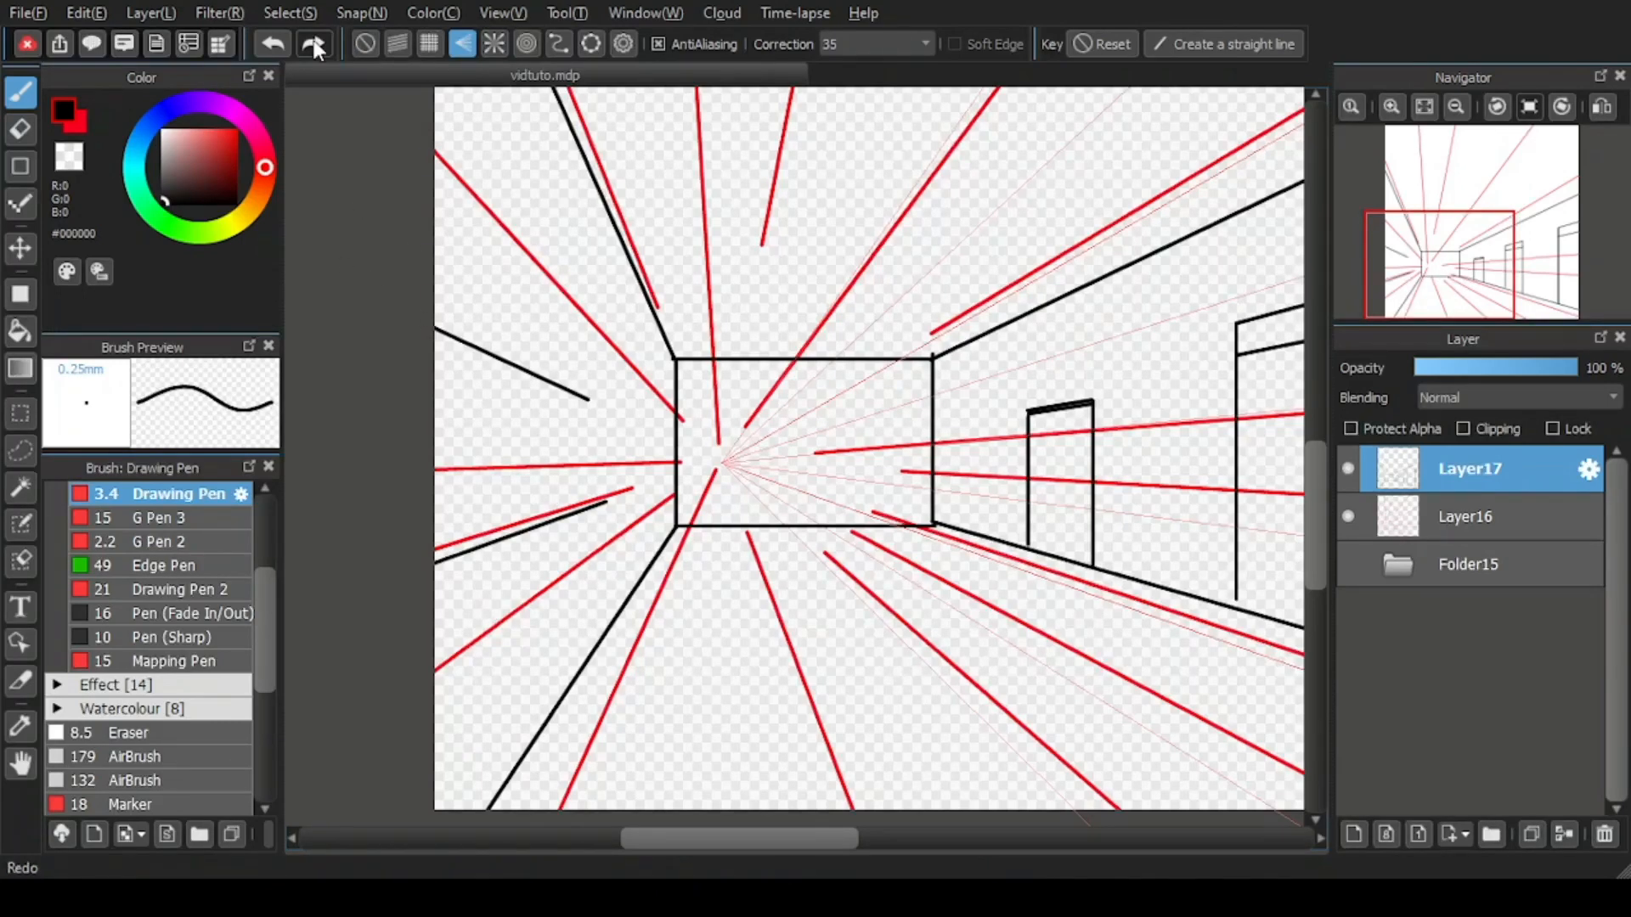
pyautogui.hotkey('ctrl', 'z')
# Step: Draw the window's upper edge in perspective and add two vertical lines at its far end with the cross-grid snap
pyautogui.moveTo(614, 353); pyautogui.dragTo(435, 169)
pyautogui.click(396, 43)
pyautogui.scroll(1, 619, 372)
pyautogui.click(430, 43)
pyautogui.moveTo(610, 344)
pyautogui.mouseDown()
pyautogui.moveTo(610, 561)
pyautogui.moveTo(582, 556)
pyautogui.mouseUp()
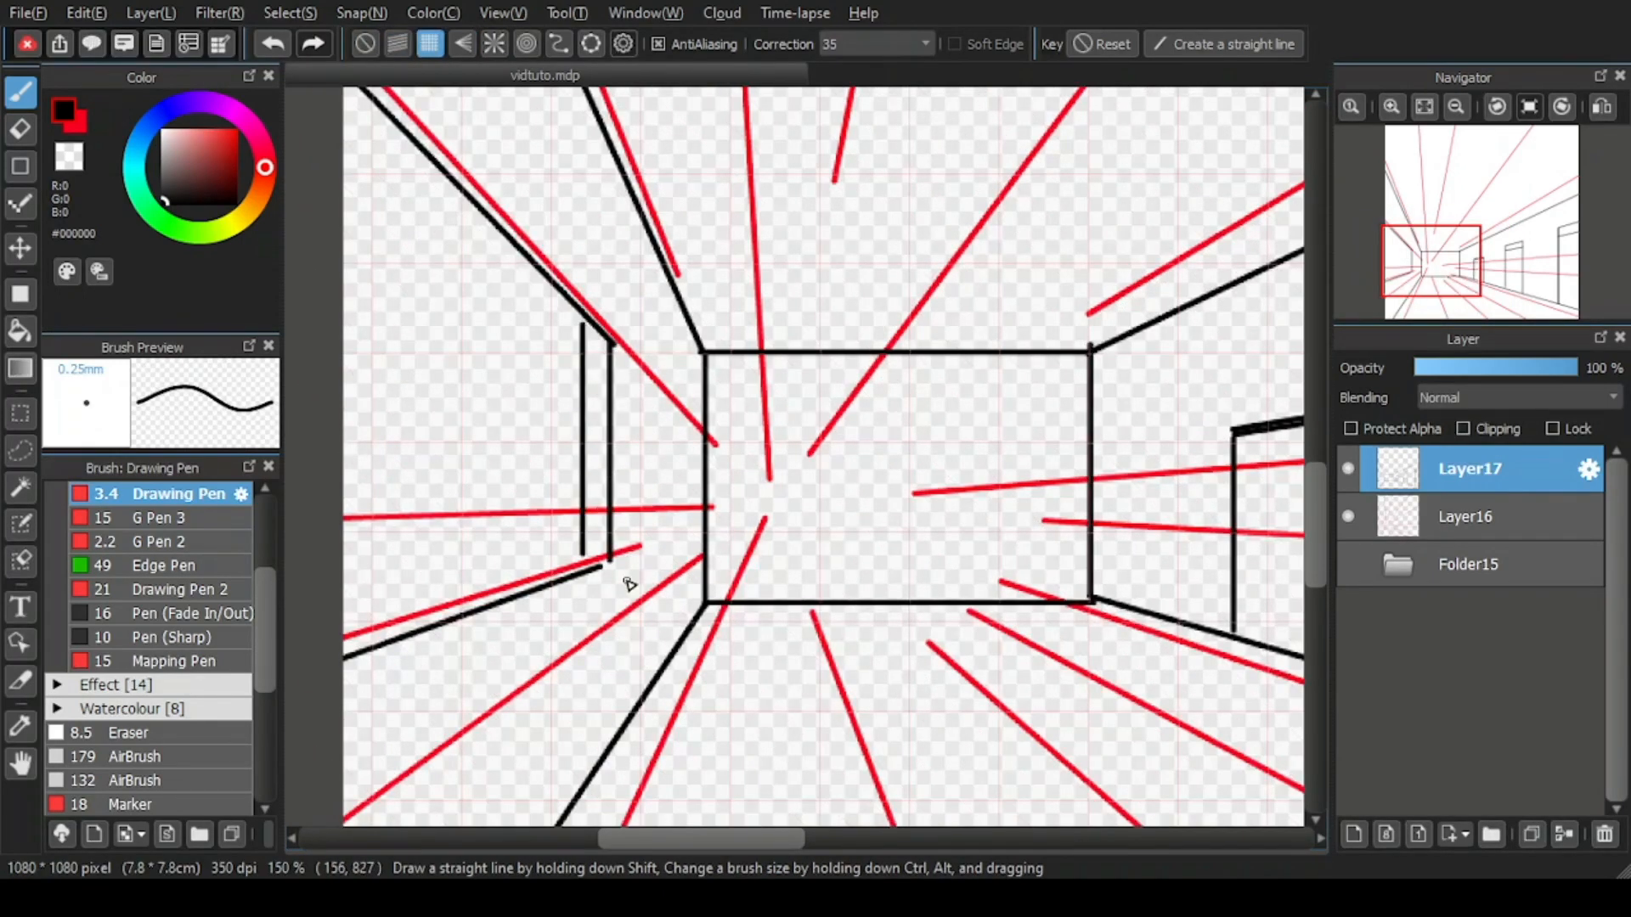
# Step: Lower the opacity of Layer16 with the red guide lines and reselect Layer17
pyautogui.click(1433, 519)
pyautogui.click(1467, 368)
pyautogui.click(1435, 469)
# Step: Thicken the right wall's floor line with another line toward the vanishing point
pyautogui.scroll(-2, 863, 455)
pyautogui.scroll(1, 866, 456)
pyautogui.moveTo(1445, 285); pyautogui.dragTo(1514, 273)
pyautogui.click(462, 43)
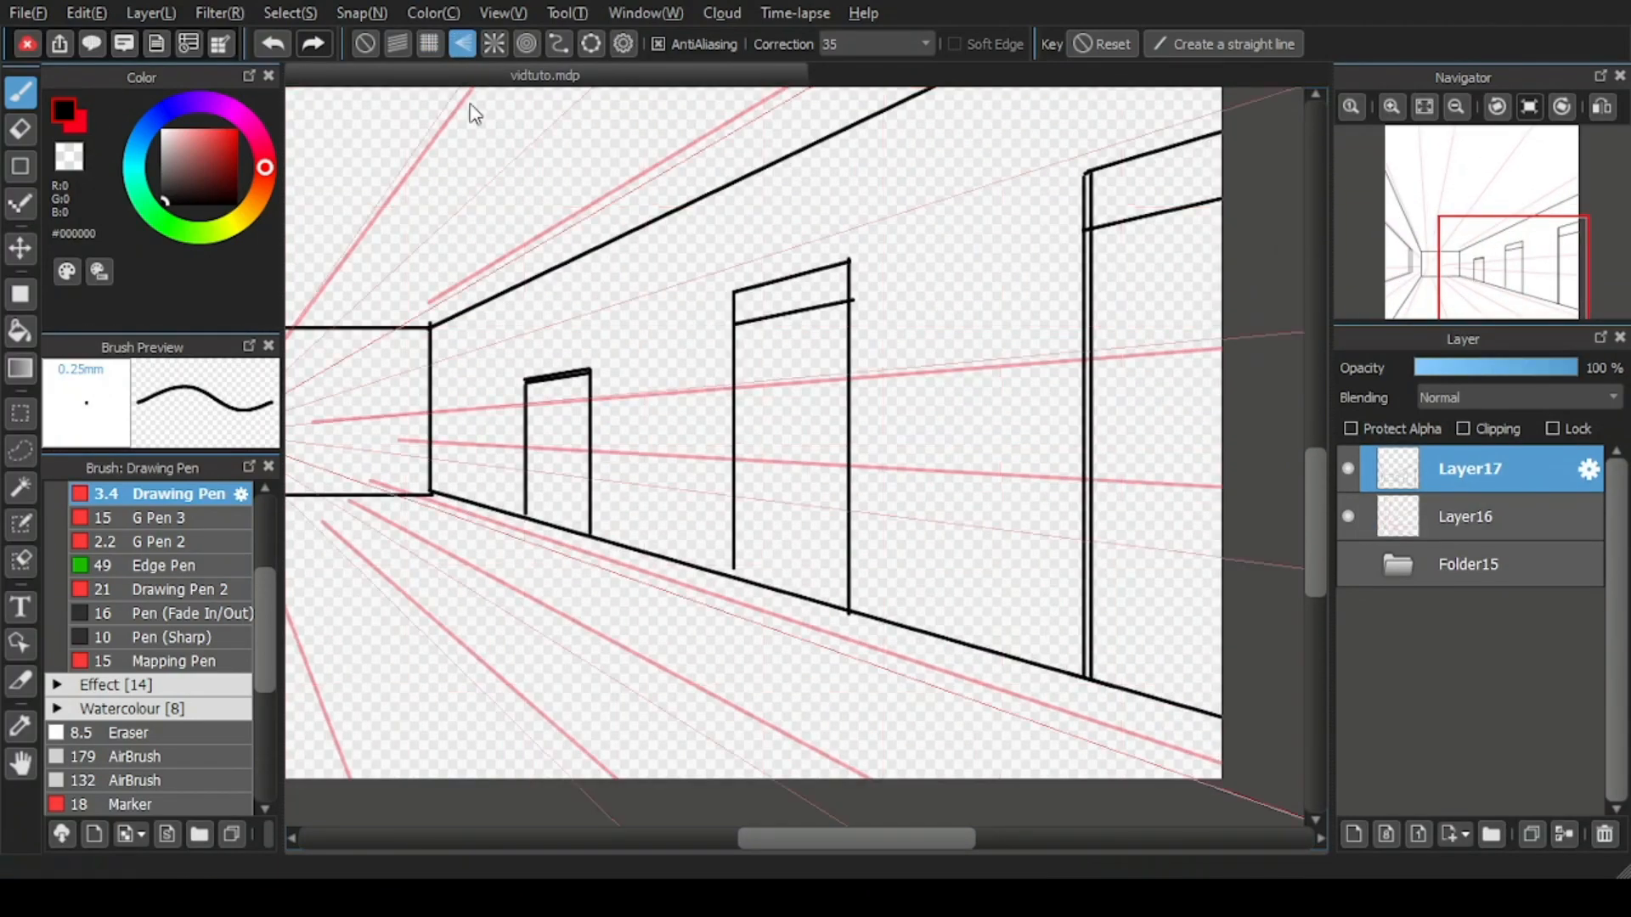
pyautogui.moveTo(431, 494); pyautogui.dragTo(1221, 726)
pyautogui.scroll(1, 399, 481)
pyautogui.scroll(-2, 553, 462)
pyautogui.scroll(3, 506, 484)
pyautogui.scroll(-4, 595, 490)
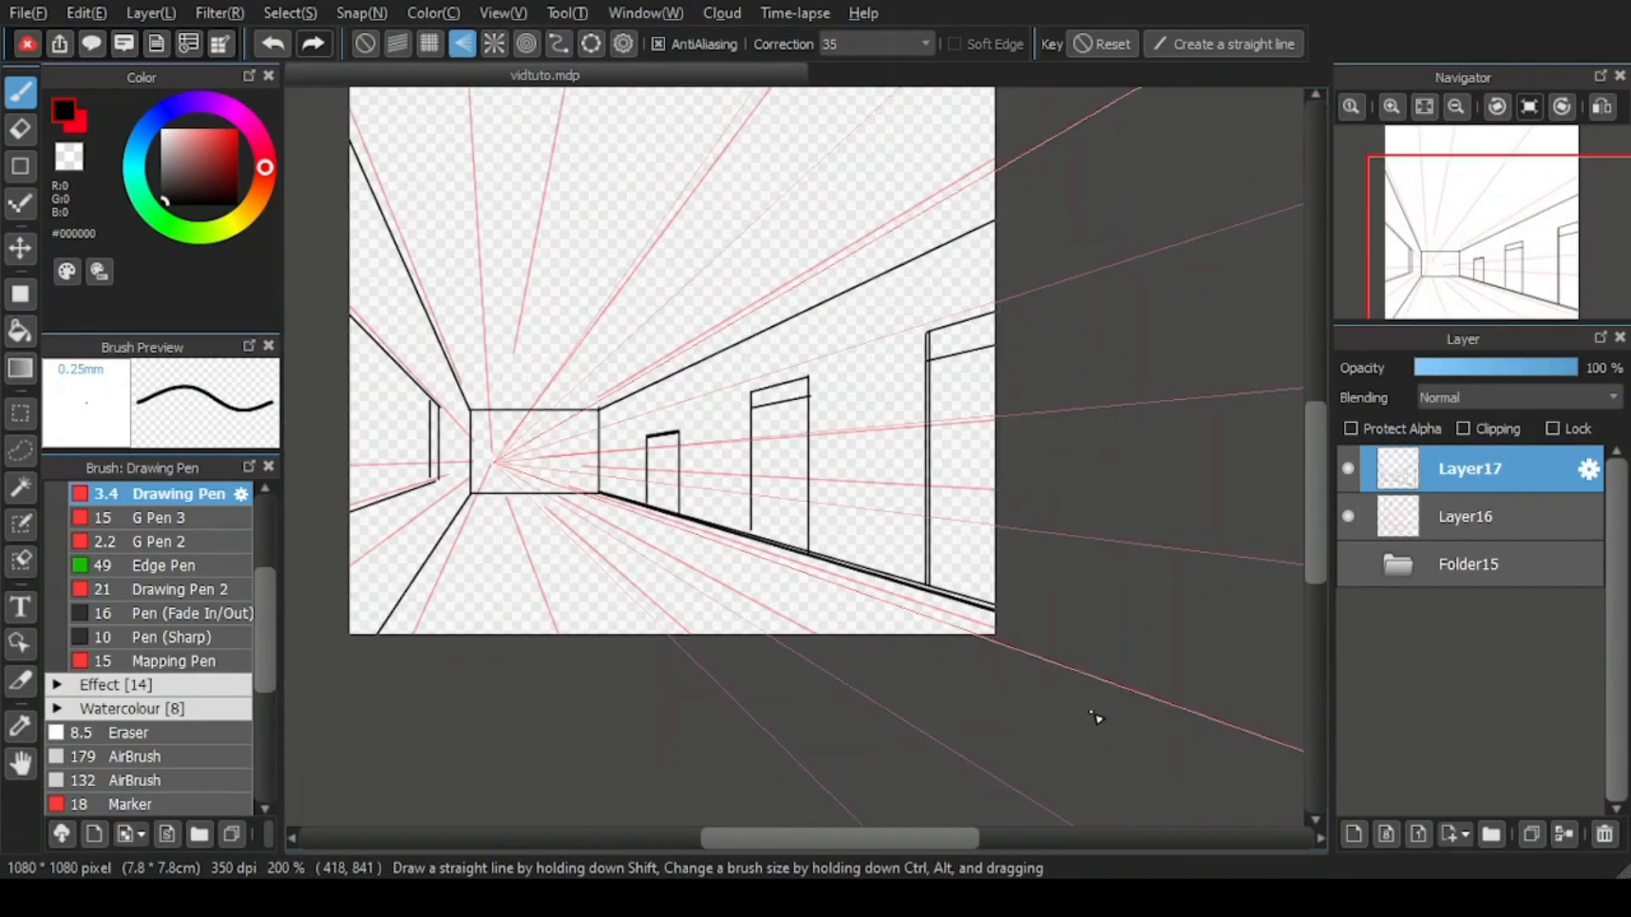
# Step: Reduce the brush size to 1.9 and draw a double door with small windows on the back wall using the cross-grid snap
pyautogui.scroll(-1, 920, 594)
pyautogui.scroll(1, 648, 500)
pyautogui.scroll(2, 647, 463)
pyautogui.click(429, 44)
pyautogui.scroll(2, 614, 462)
pyautogui.press('[')
pyautogui.press('[')
pyautogui.press('[')
pyautogui.moveTo(642, 374); pyautogui.dragTo(642, 586)
pyautogui.moveTo(643, 374)
pyautogui.mouseDown()
pyautogui.moveTo(914, 374)
pyautogui.moveTo(913, 589)
pyautogui.mouseUp()
pyautogui.moveTo(790, 375); pyautogui.dragTo(789, 589)
pyautogui.hotkey('ctrl', 'z')
pyautogui.hotkey('ctrl', 'z')
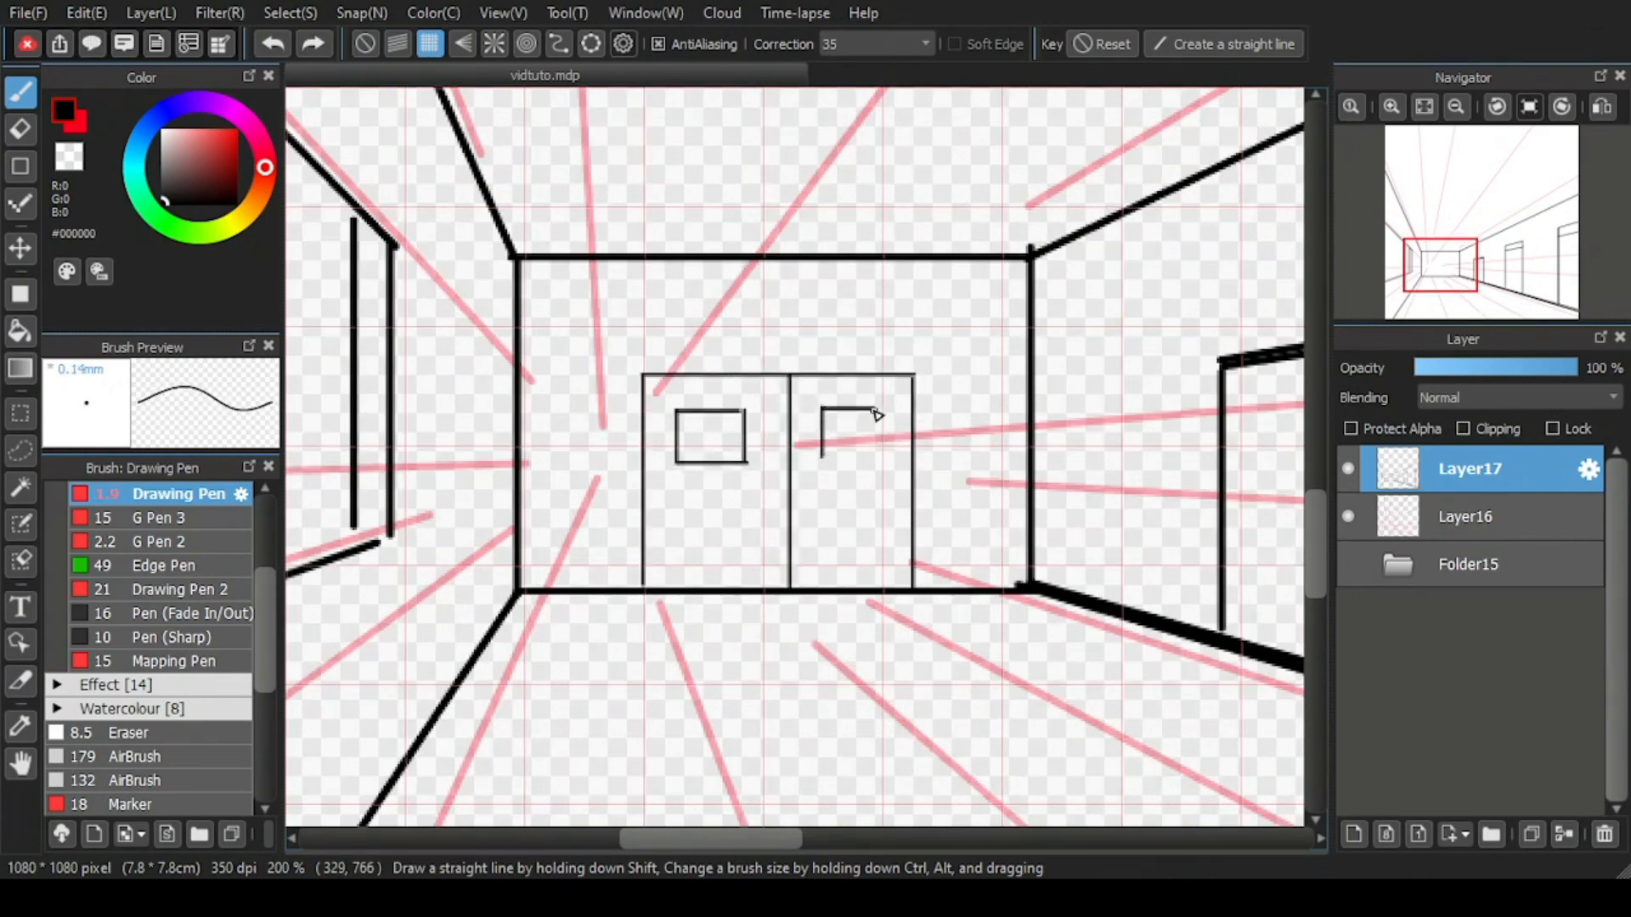
# Step: Add two vertical handles and a small rectangular sign above the double door, and erase the sign's stray line end
pyautogui.scroll(1, 836, 513)
pyautogui.moveTo(774, 417); pyautogui.dragTo(774, 459)
pyautogui.moveTo(725, 421); pyautogui.dragTo(724, 472)
pyautogui.scroll(-2, 749, 452)
pyautogui.scroll(2, 739, 317)
pyautogui.moveTo(707, 318)
pyautogui.mouseDown()
pyautogui.moveTo(818, 318)
pyautogui.moveTo(823, 346)
pyautogui.mouseUp()
pyautogui.press('e')
pyautogui.click(829, 309)
pyautogui.press('b')
# Step: Switch to the parallel snap and set the brush size back to 3.4
pyautogui.scroll(-4, 794, 420)
pyautogui.scroll(2, 588, 361)
pyautogui.click(397, 43)
pyautogui.press(']')
pyautogui.press(']')
pyautogui.press(']')
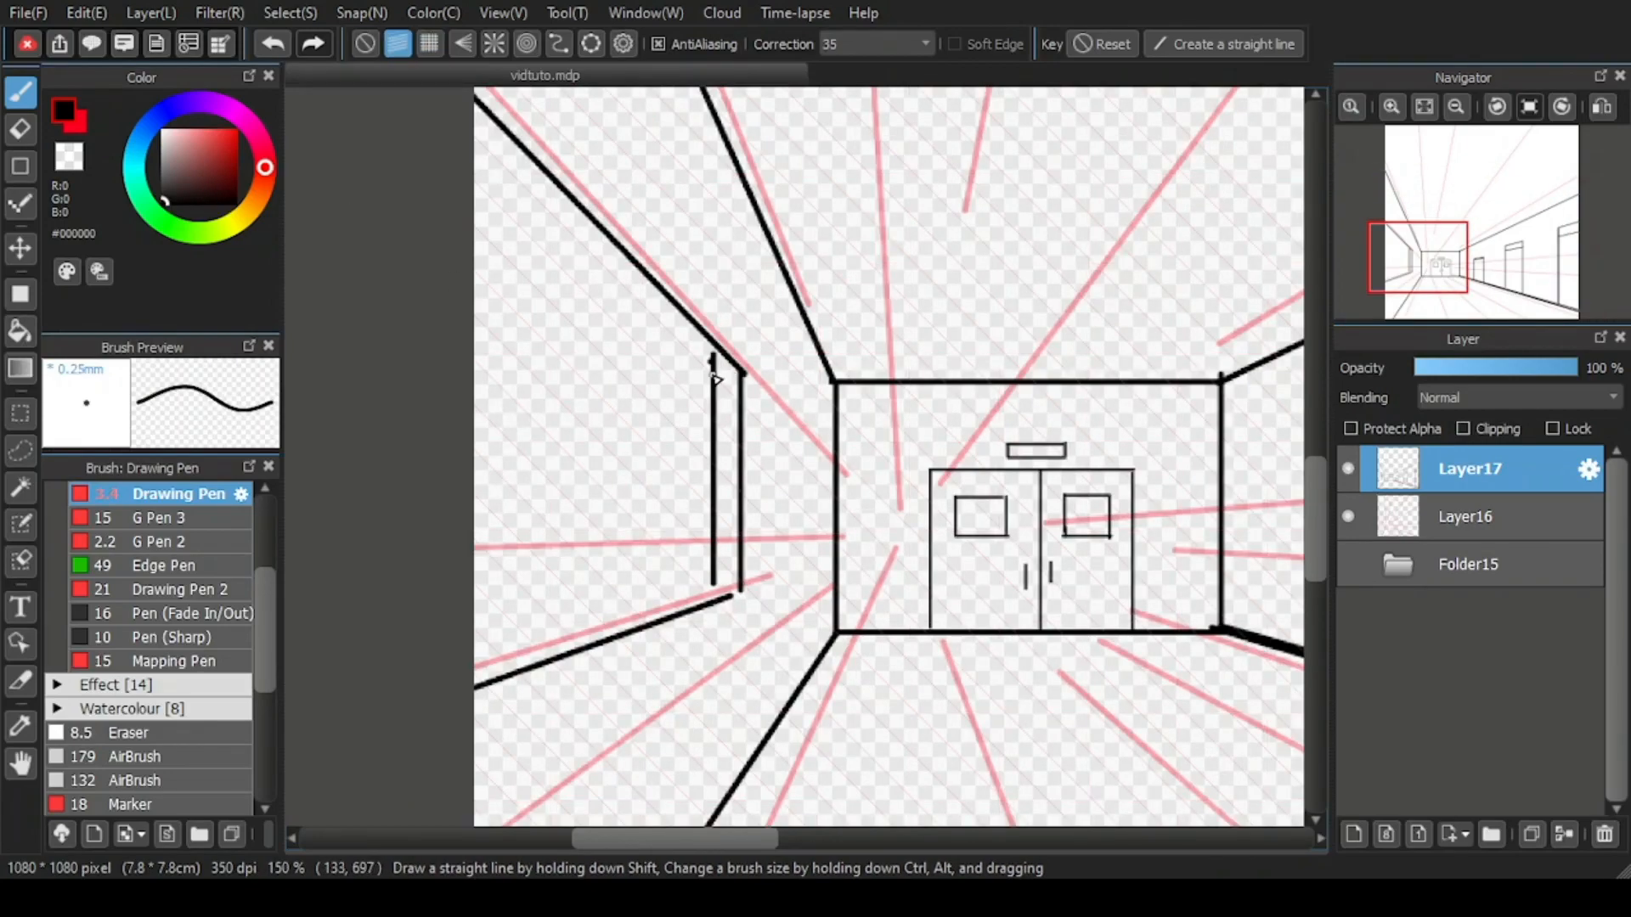
# Step: Try drawing the window's inner upper and lower edges with the parallel snap
pyautogui.moveTo(714, 371); pyautogui.dragTo(476, 134)
pyautogui.moveTo(710, 584); pyautogui.dragTo(485, 677)
pyautogui.hotkey('ctrl', 'z')
pyautogui.hotkey('ctrl', 'z')
# Step: Draw the window's inner upper and lower edges on the left wall with the vanishing point snap
pyautogui.click(462, 43)
pyautogui.moveTo(711, 362); pyautogui.dragTo(474, 152)
pyautogui.moveTo(712, 586); pyautogui.dragTo(474, 656)
pyautogui.hotkey('ctrl', 'z')
# Step: Close the upper and lower ends of the window's inner frame with short horizontal lines using the cross-grid snap
pyautogui.click(429, 43)
pyautogui.scroll(2, 680, 560)
pyautogui.moveTo(802, 617)
pyautogui.mouseDown()
pyautogui.moveTo(746, 617)
pyautogui.moveTo(750, 677)
pyautogui.mouseUp()
pyautogui.moveTo(795, 291); pyautogui.dragTo(739, 291)
pyautogui.scroll(-2, 755, 406)
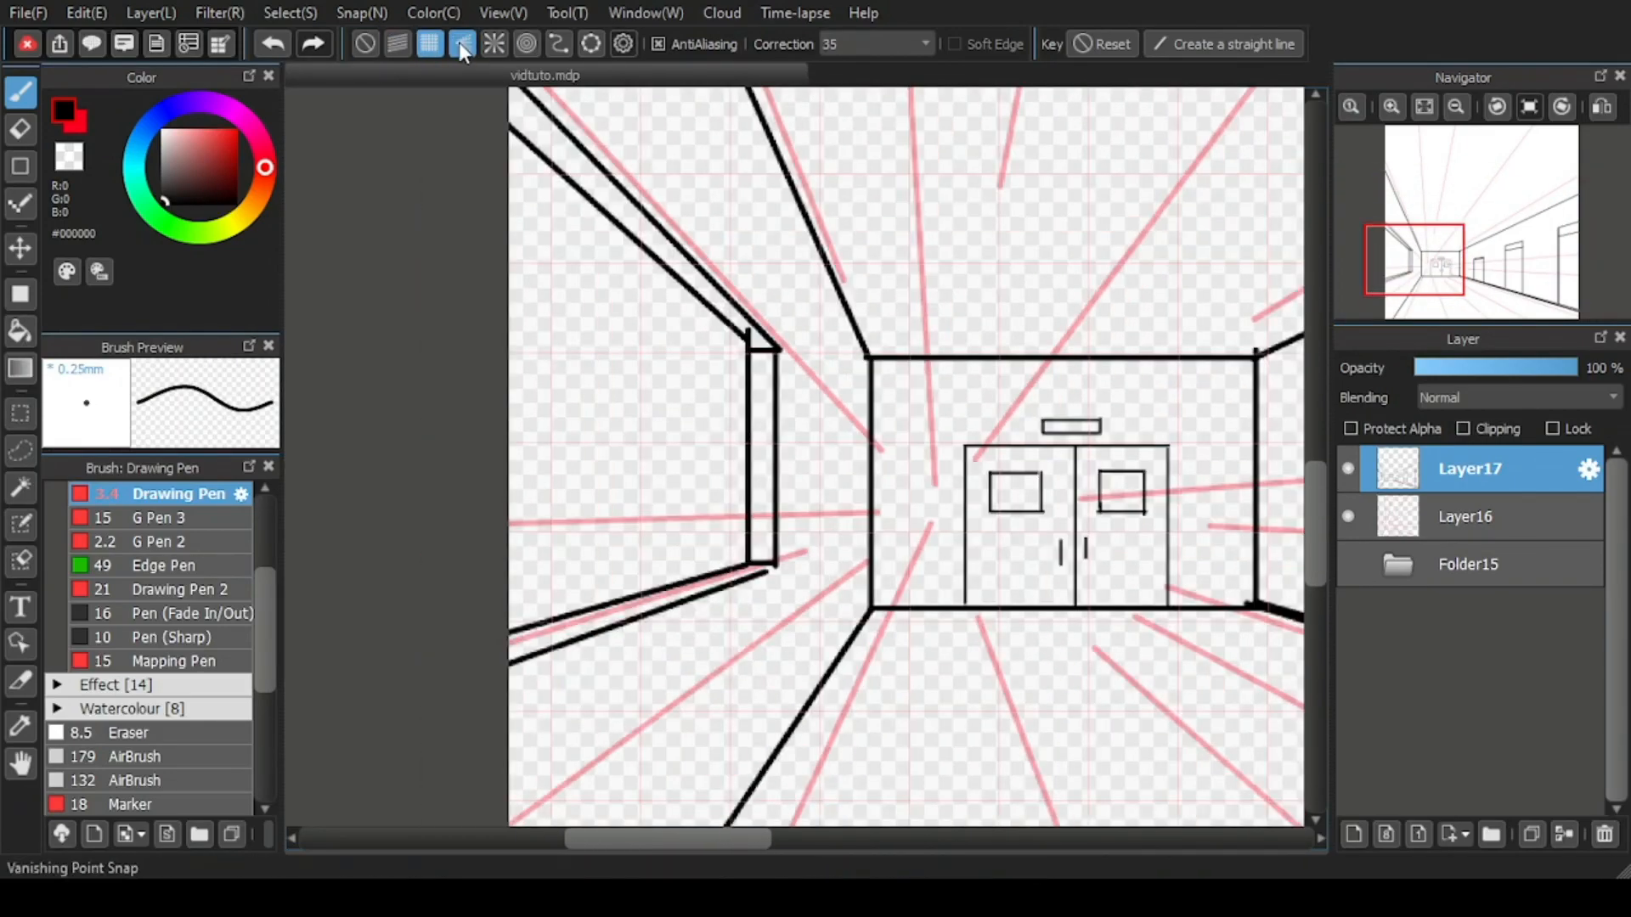
# Step: Try another perspective line from the window's upper inner corner with the vanishing point snap, and undo it
pyautogui.click(460, 44)
pyautogui.moveTo(747, 350); pyautogui.dragTo(441, 79)
pyautogui.press('e')
pyautogui.hotkey('ctrl', 'z')
pyautogui.scroll(2, 728, 586)
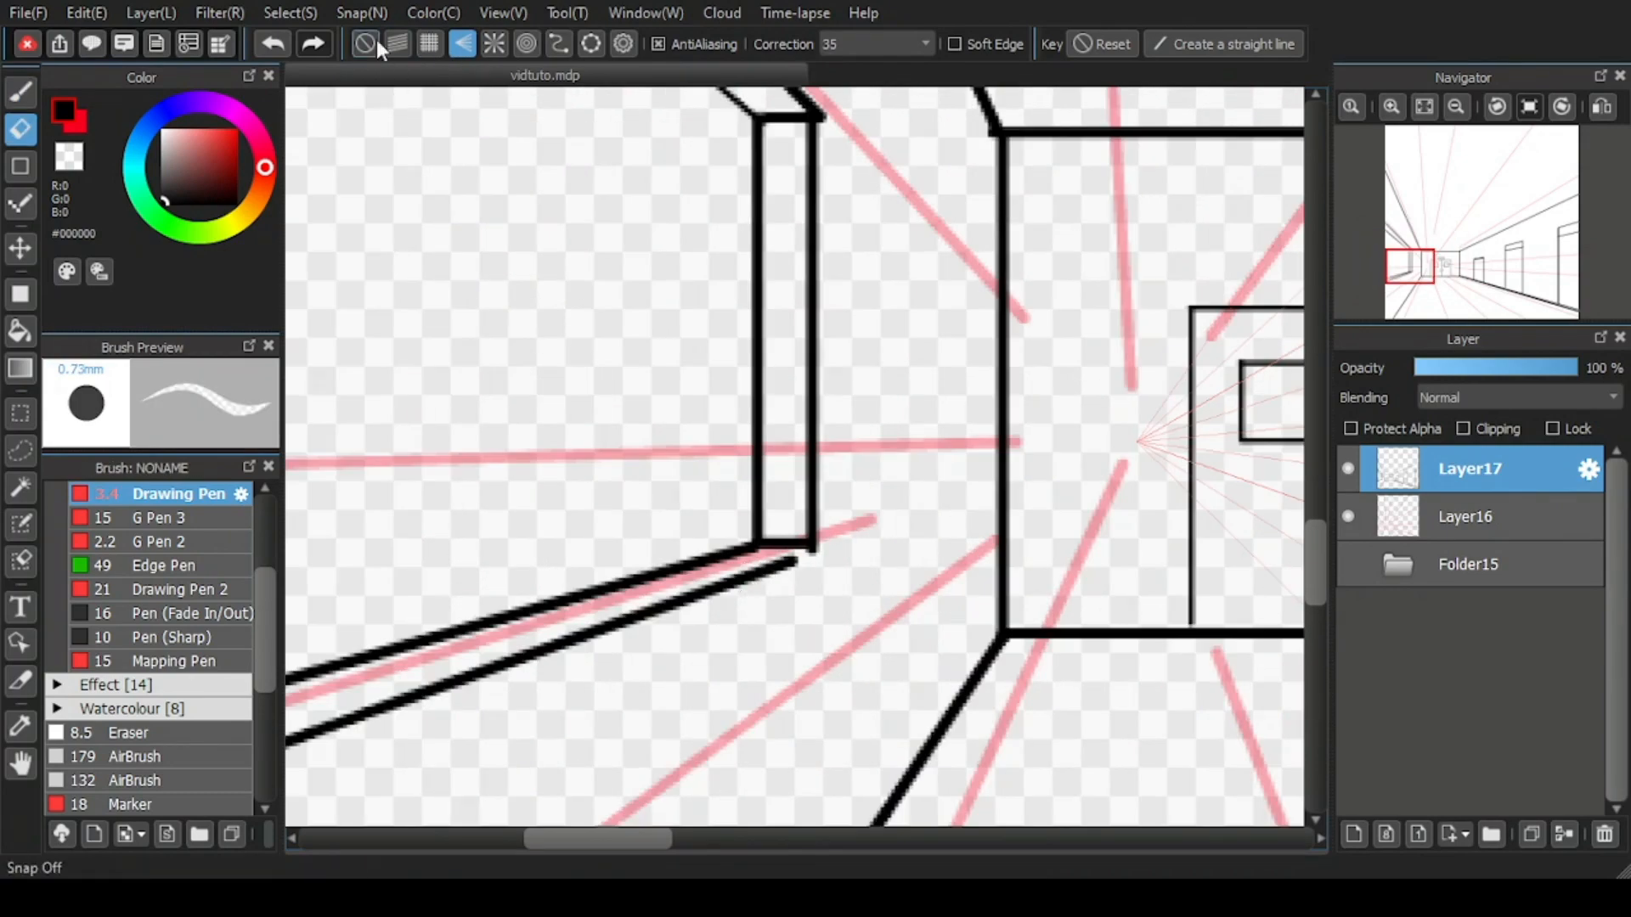
# Step: Redraw the vertical edge at the far end of the window frame and erase the overshoot at its upper corner
pyautogui.press('b')
pyautogui.scroll(1, 853, 607)
pyautogui.moveTo(736, 280); pyautogui.dragTo(748, 655)
pyautogui.press('e')
pyautogui.click(728, 274)
pyautogui.press('b')
pyautogui.scroll(-6, 679, 290)
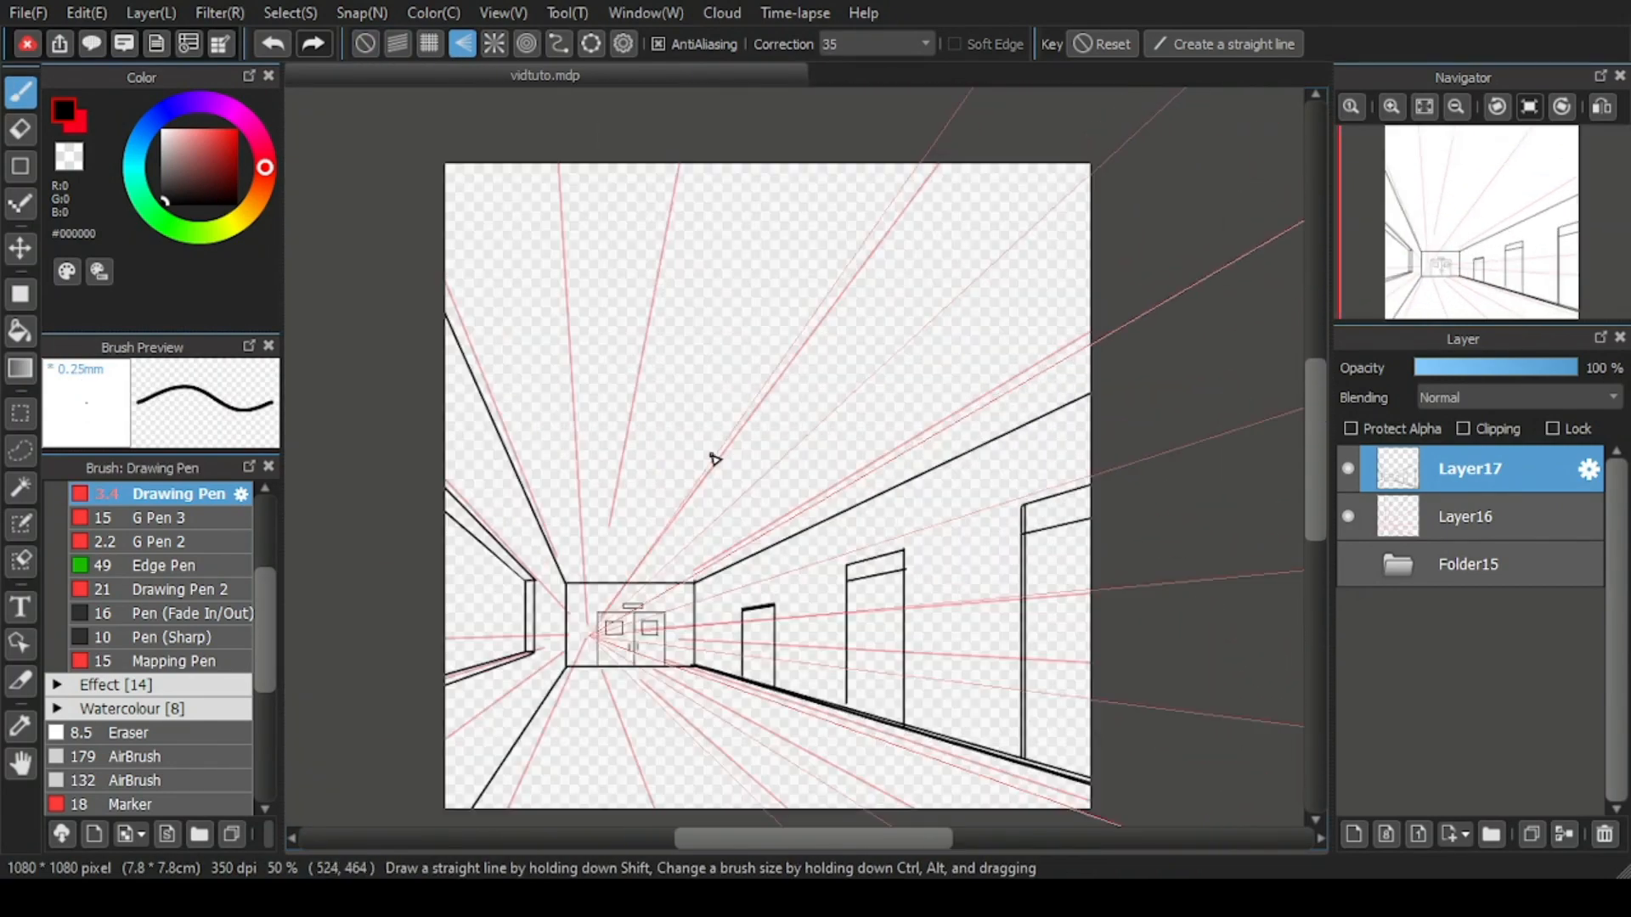
# Step: Draw two long ceiling lines radiating from the vanishing point above the end wall, undoing the misplaced attempts
pyautogui.scroll(2, 880, 633)
pyautogui.scroll(-2, 792, 545)
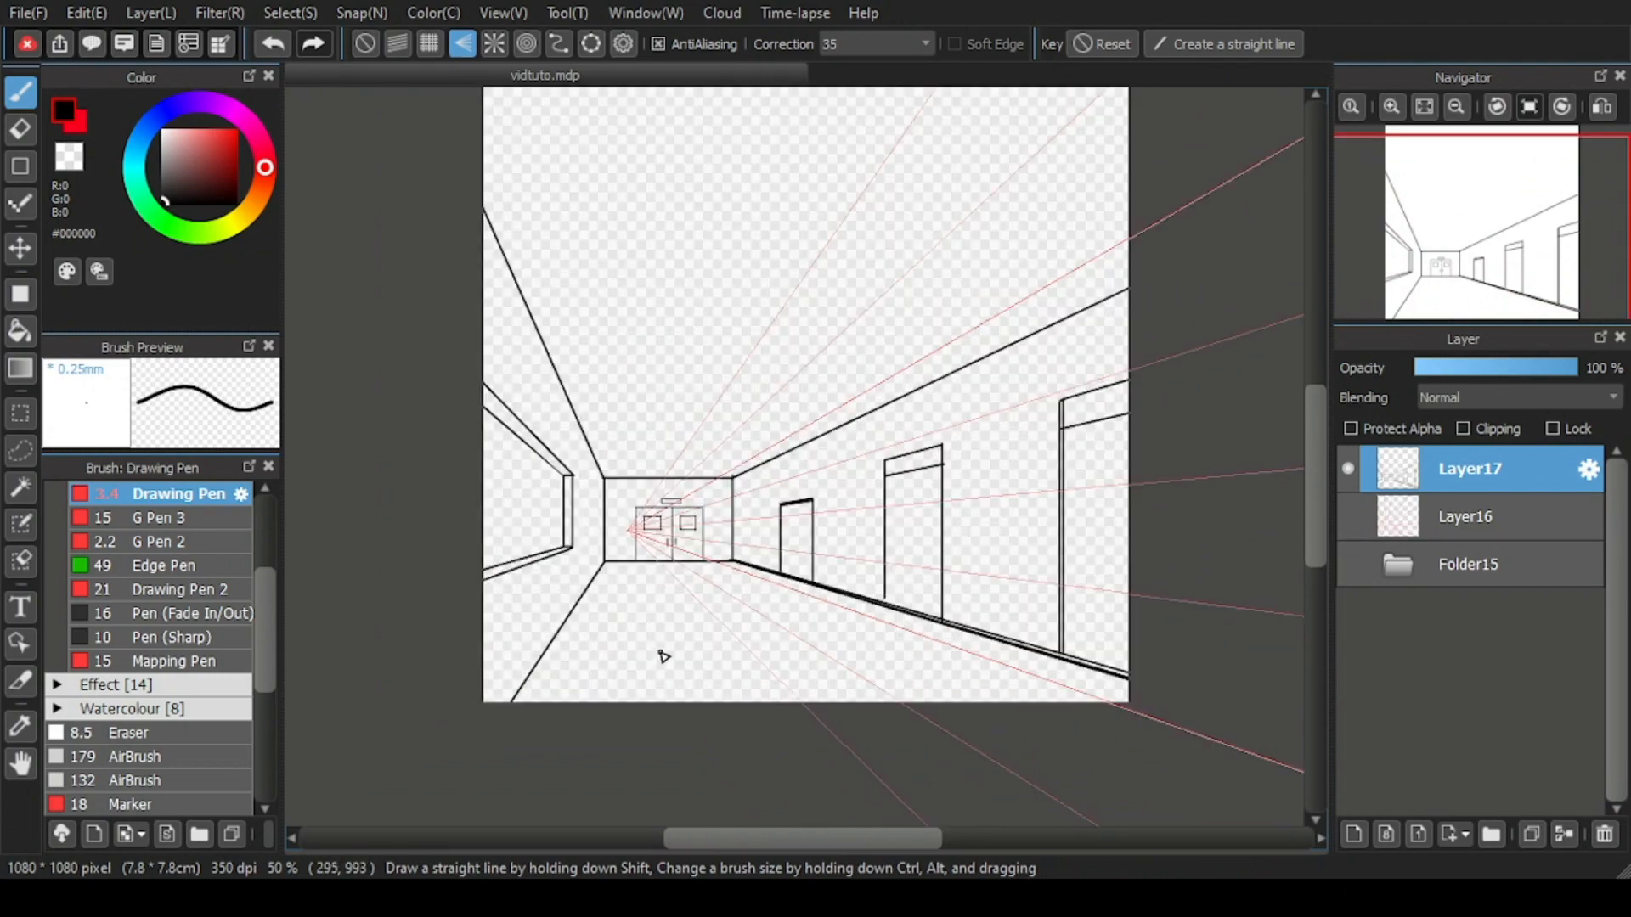
pyautogui.scroll(1, 713, 489)
pyautogui.hotkey('ctrl', 'z')
pyautogui.moveTo(663, 526); pyautogui.dragTo(719, 444)
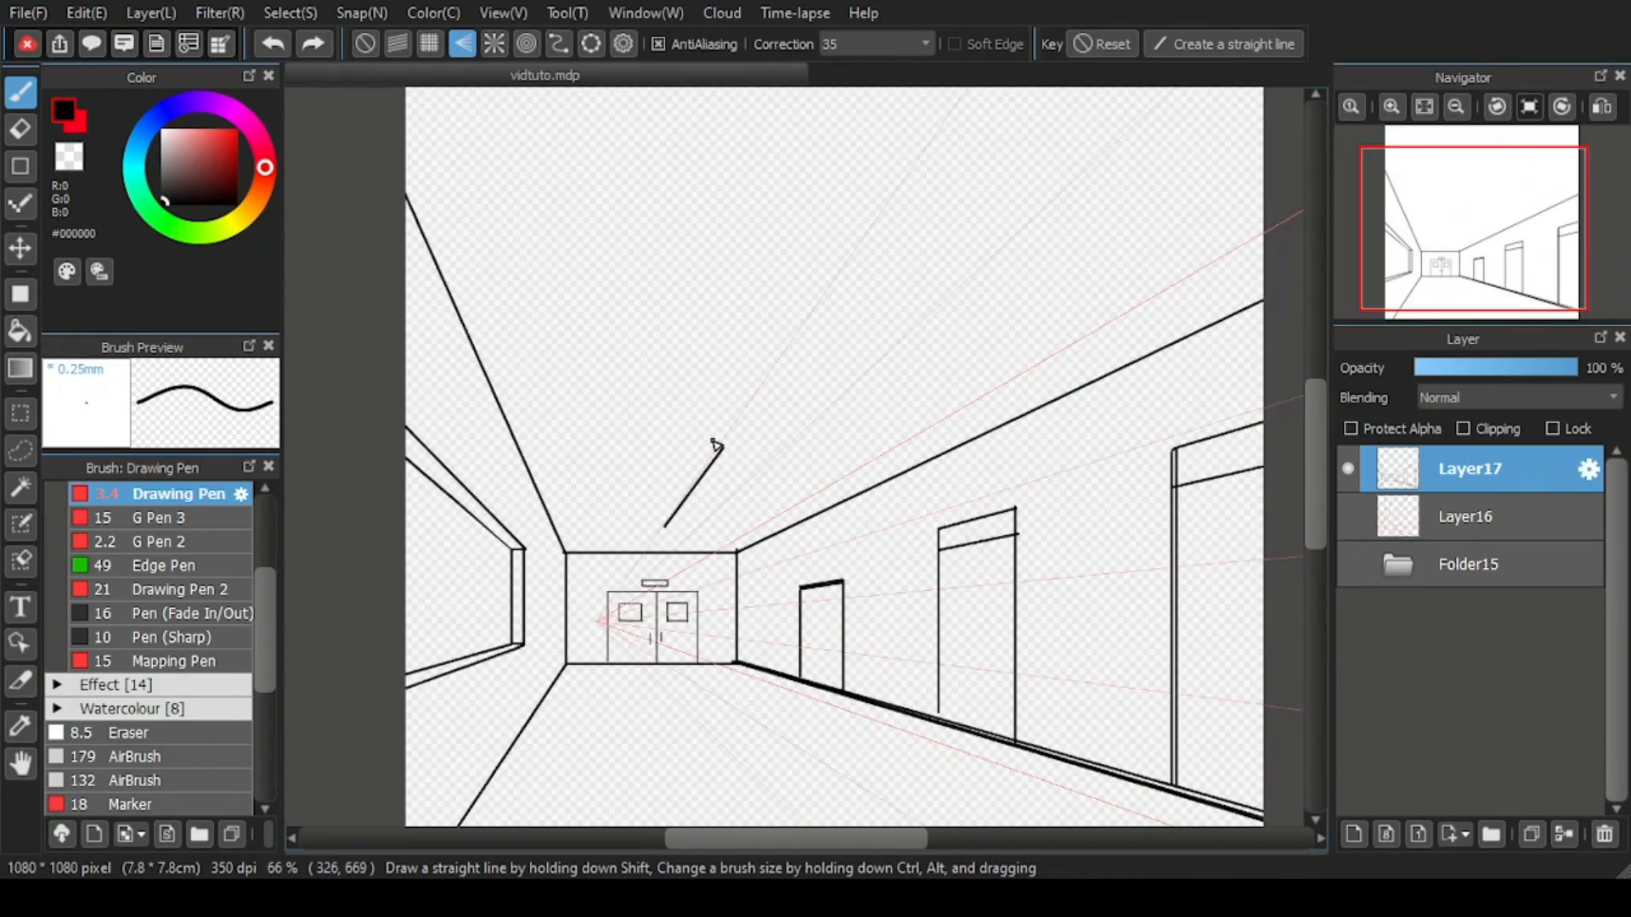
pyautogui.hotkey('ctrl', 'z')
pyautogui.moveTo(627, 498)
pyautogui.mouseDown()
pyautogui.moveTo(665, 330)
pyautogui.moveTo(835, 88)
pyautogui.mouseUp()
pyautogui.hotkey('ctrl', 'z')
pyautogui.moveTo(695, 515); pyautogui.dragTo(1056, 131)
pyautogui.scroll(-2, 958, 158)
pyautogui.scroll(-1, 958, 159)
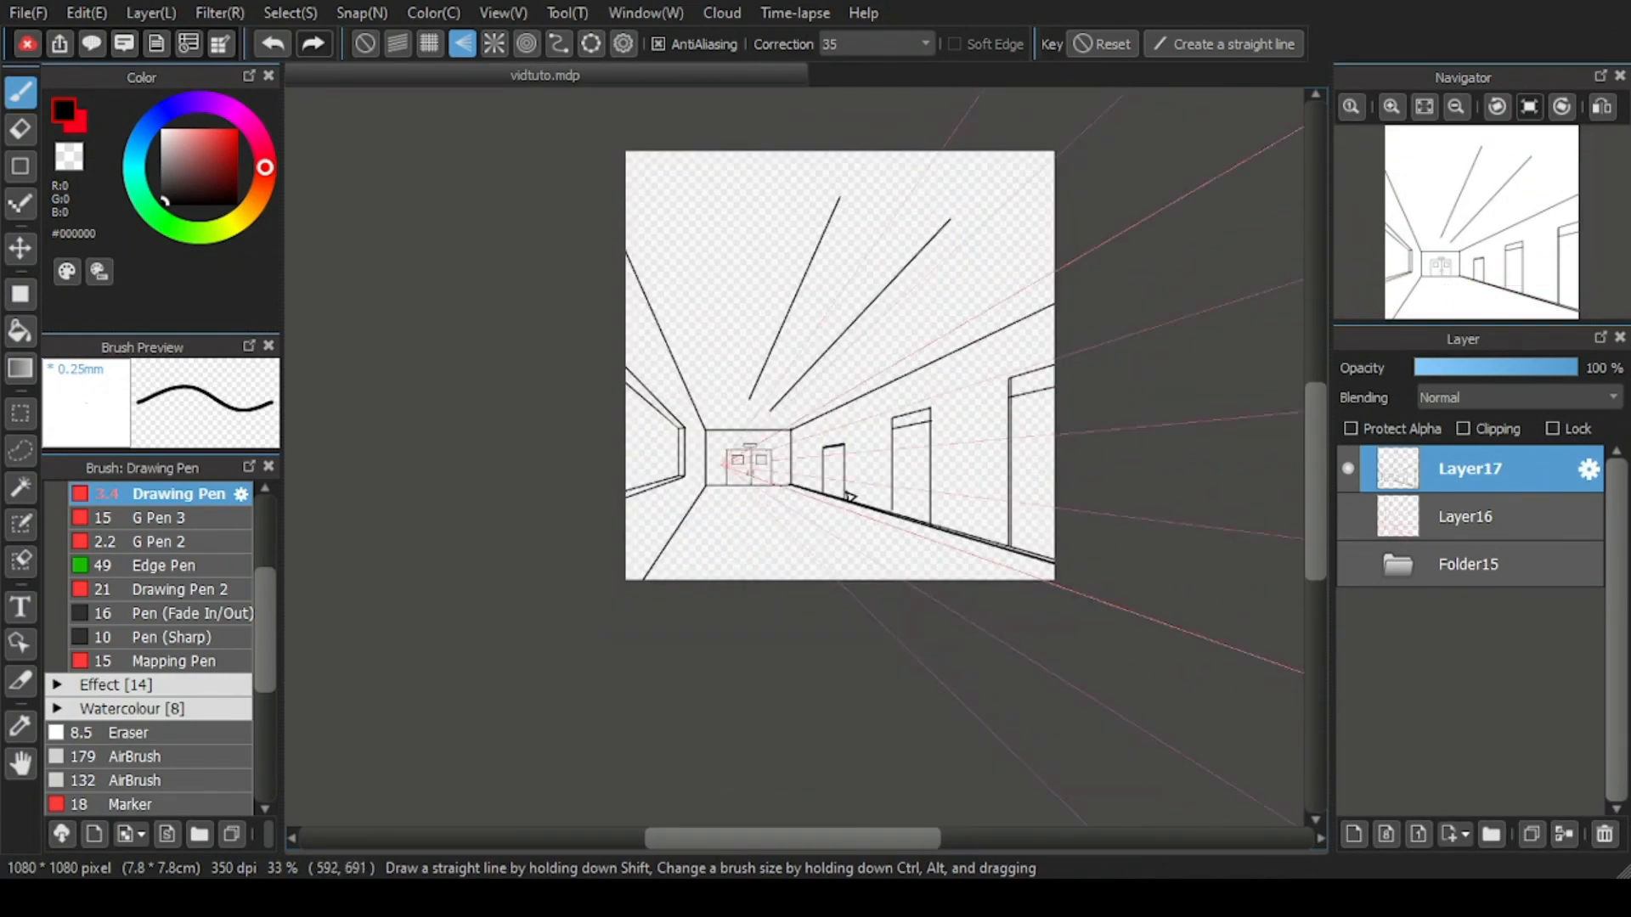
# Step: On a new layer, draw thin floor lines radiating from the vanishing point with the Drawing Pen at size 1.5
pyautogui.scroll(3, 578, 520)
pyautogui.keyDown('ctrl'); pyautogui.keyDown('alt'); pyautogui.moveTo(624, 549); pyautogui.dragTo(599, 549); pyautogui.keyUp('alt'); pyautogui.keyUp('ctrl')
pyautogui.click(1352, 834)
pyautogui.moveTo(647, 489)
pyautogui.mouseDown()
pyautogui.moveTo(1139, 674)
pyautogui.moveTo(934, 674)
pyautogui.mouseUp()
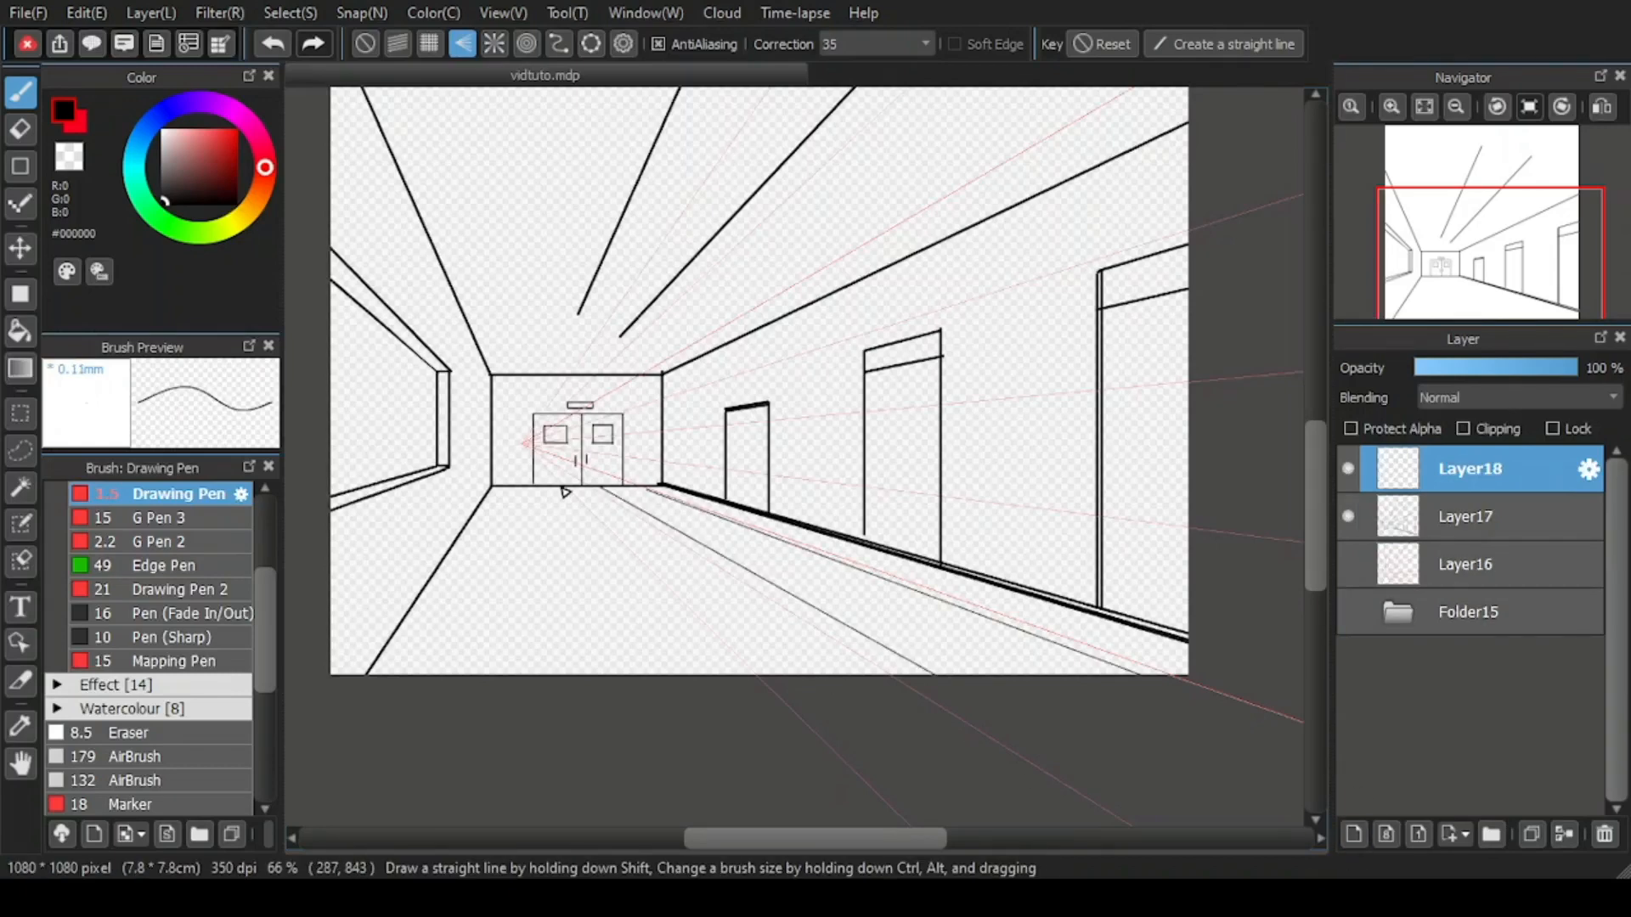
pyautogui.moveTo(561, 487); pyautogui.dragTo(729, 675)
pyautogui.moveTo(535, 487); pyautogui.dragTo(590, 675)
pyautogui.moveTo(513, 487); pyautogui.dragTo(483, 674)
# Step: Draw four horizontal tile lines across the corridor floor with the cross-grid snap, spaced wider towards the viewer
pyautogui.click(429, 43)
pyautogui.moveTo(481, 513)
pyautogui.mouseDown()
pyautogui.moveTo(744, 513)
pyautogui.moveTo(797, 537)
pyautogui.mouseUp()
pyautogui.moveTo(438, 564); pyautogui.dragTo(887, 563)
pyautogui.moveTo(418, 603); pyautogui.dragTo(1006, 603)
pyautogui.moveTo(385, 651); pyautogui.dragTo(1189, 671)
# Step: Close the ceiling panel's far end with a short horizontal line, set the pen size to 3.3, and extend its side edge with the vanishing point snap
pyautogui.moveTo(664, 191)
pyautogui.mouseDown()
pyautogui.moveTo(706, 447)
pyautogui.moveTo(731, 447)
pyautogui.mouseUp()
pyautogui.scroll(3, 674, 560)
pyautogui.moveTo(647, 631); pyautogui.dragTo(482, 635)
pyautogui.click(462, 43)
pyautogui.scroll(1, 522, 552)
pyautogui.moveTo(527, 564); pyautogui.dragTo(478, 676)
pyautogui.keyDown('ctrl'); pyautogui.keyDown('alt'); pyautogui.moveTo(484, 535); pyautogui.dragTo(510, 535); pyautogui.keyUp('alt'); pyautogui.keyUp('ctrl')
pyautogui.moveTo(527, 564); pyautogui.dragTo(479, 673)
# Step: Close the near end of the ceiling panel with a long horizontal line
pyautogui.scroll(-4, 522, 600)
pyautogui.scroll(3, 713, 212)
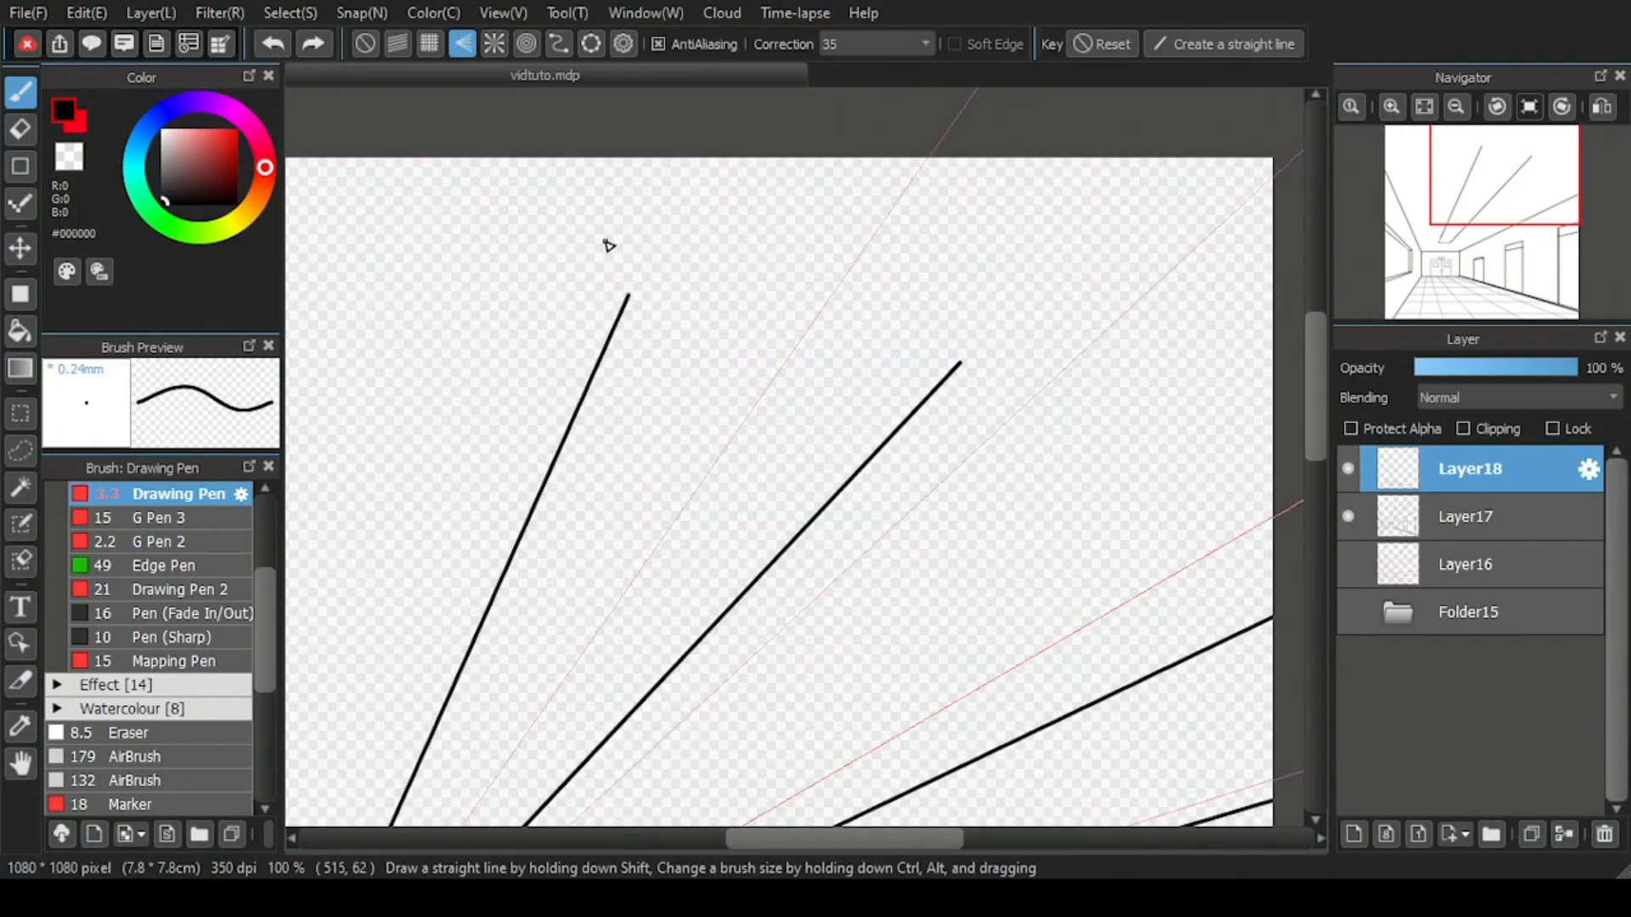
pyautogui.moveTo(627, 291); pyautogui.dragTo(1077, 291)
pyautogui.scroll(-3, 849, 208)
pyautogui.scroll(2, 775, 349)
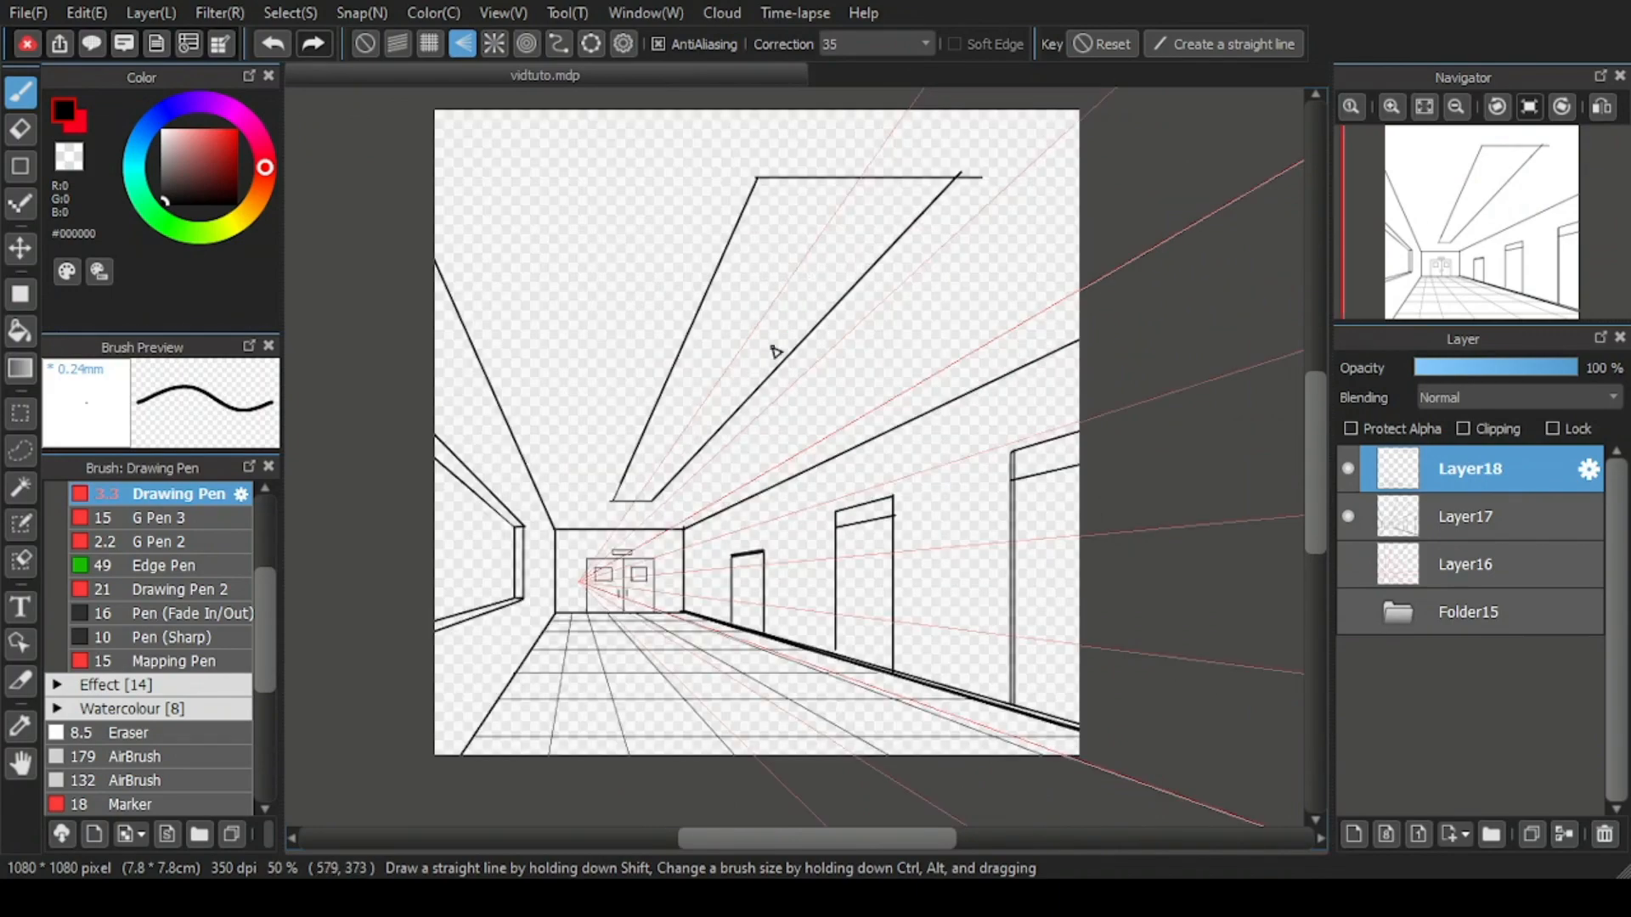
# Step: Draw more ceiling lines beside and through the panel, radiating from the vanishing point
pyautogui.scroll(-2, 601, 437)
pyautogui.moveTo(599, 439); pyautogui.dragTo(626, 299)
pyautogui.scroll(1, 694, 382)
pyautogui.moveTo(591, 465); pyautogui.dragTo(753, 263)
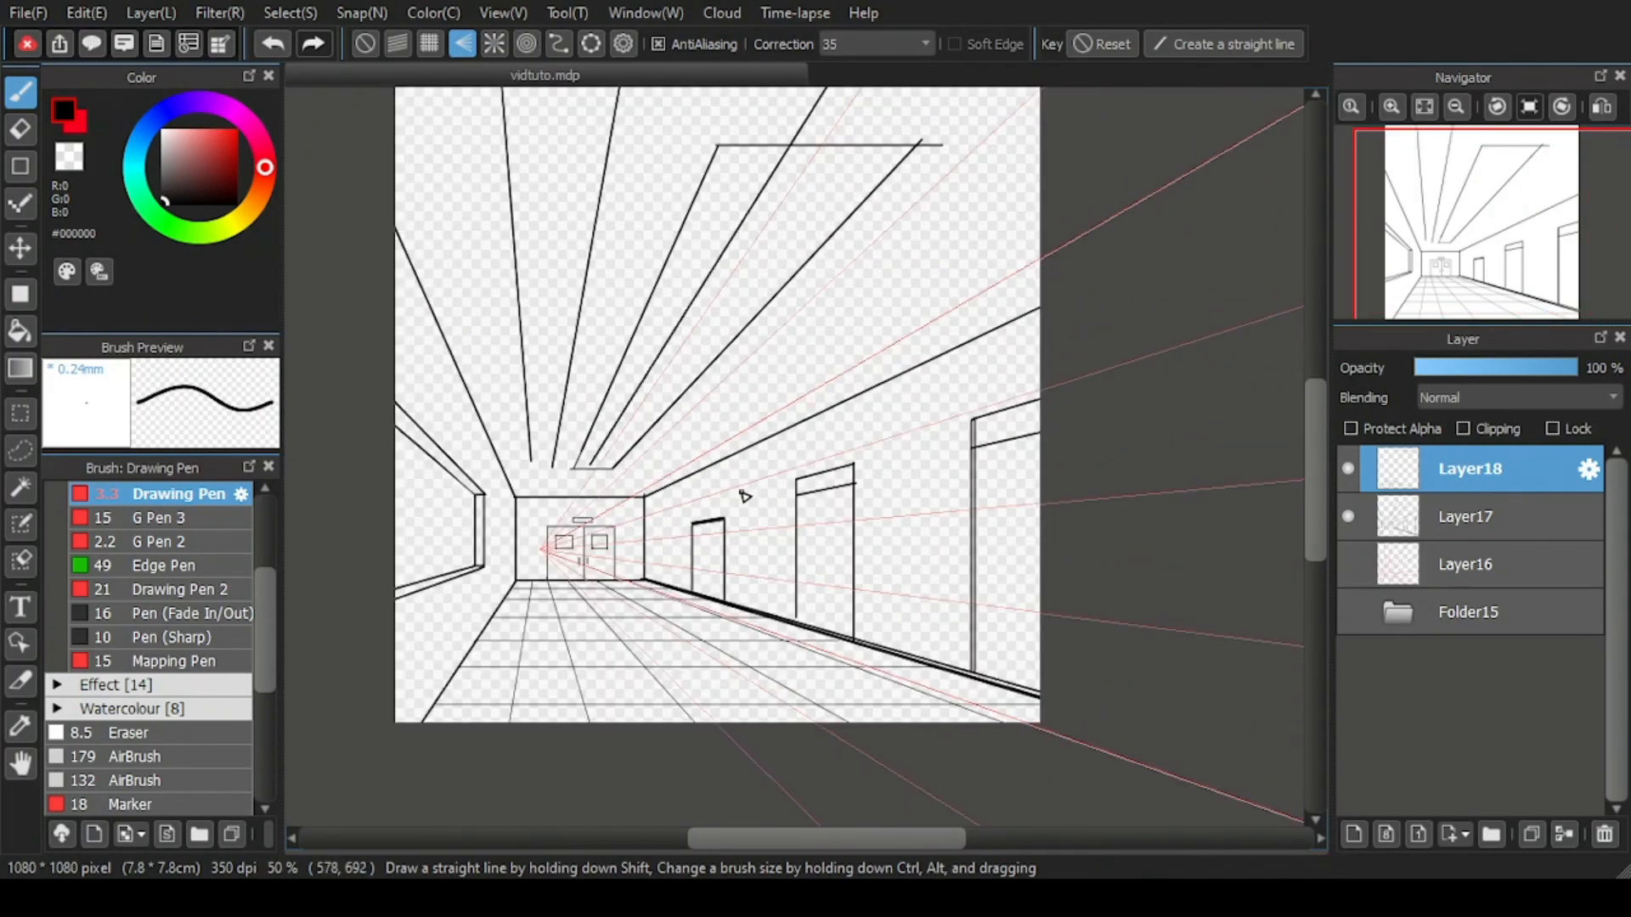
# Step: Erase the ceiling panel's outline, removing its parts on both Layer18 and Layer17
pyautogui.scroll(1, 744, 496)
pyautogui.press('e')
pyautogui.click(756, 320)
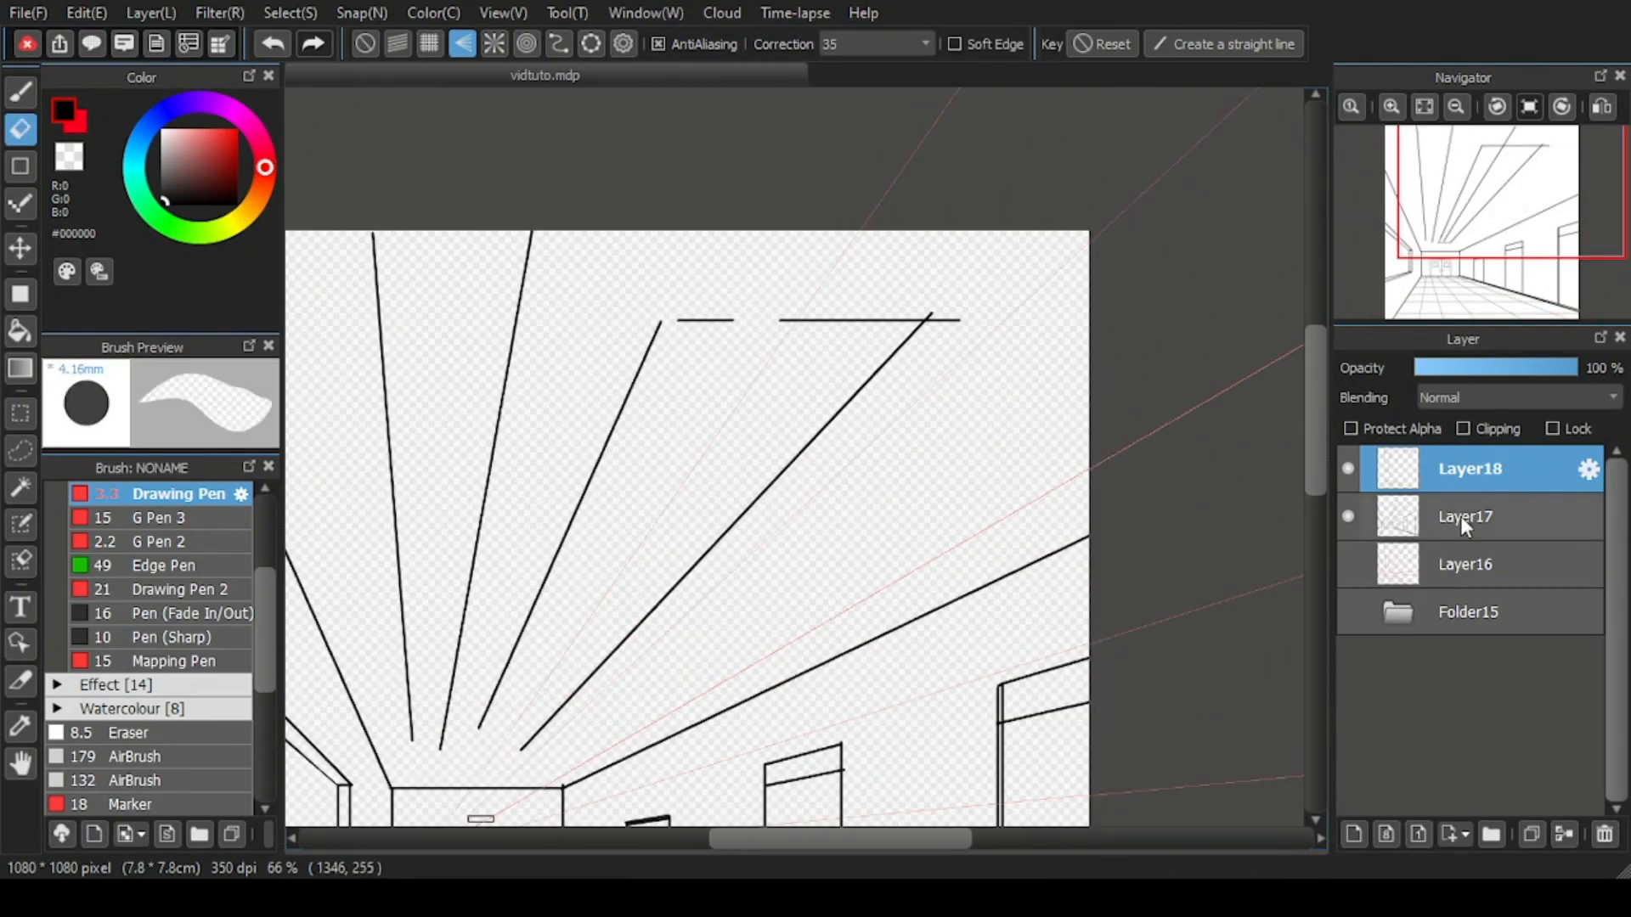
pyautogui.click(1462, 525)
pyautogui.moveTo(520, 750); pyautogui.dragTo(960, 303)
pyautogui.moveTo(667, 346); pyautogui.dragTo(478, 728)
pyautogui.click(1423, 484)
pyautogui.moveTo(932, 316); pyautogui.dragTo(851, 423)
# Step: Switch to the cross-grid snap and erase the two remaining radiating lines on the ceiling
pyautogui.click(429, 43)
pyautogui.press('b')
pyautogui.scroll(-2, 874, 280)
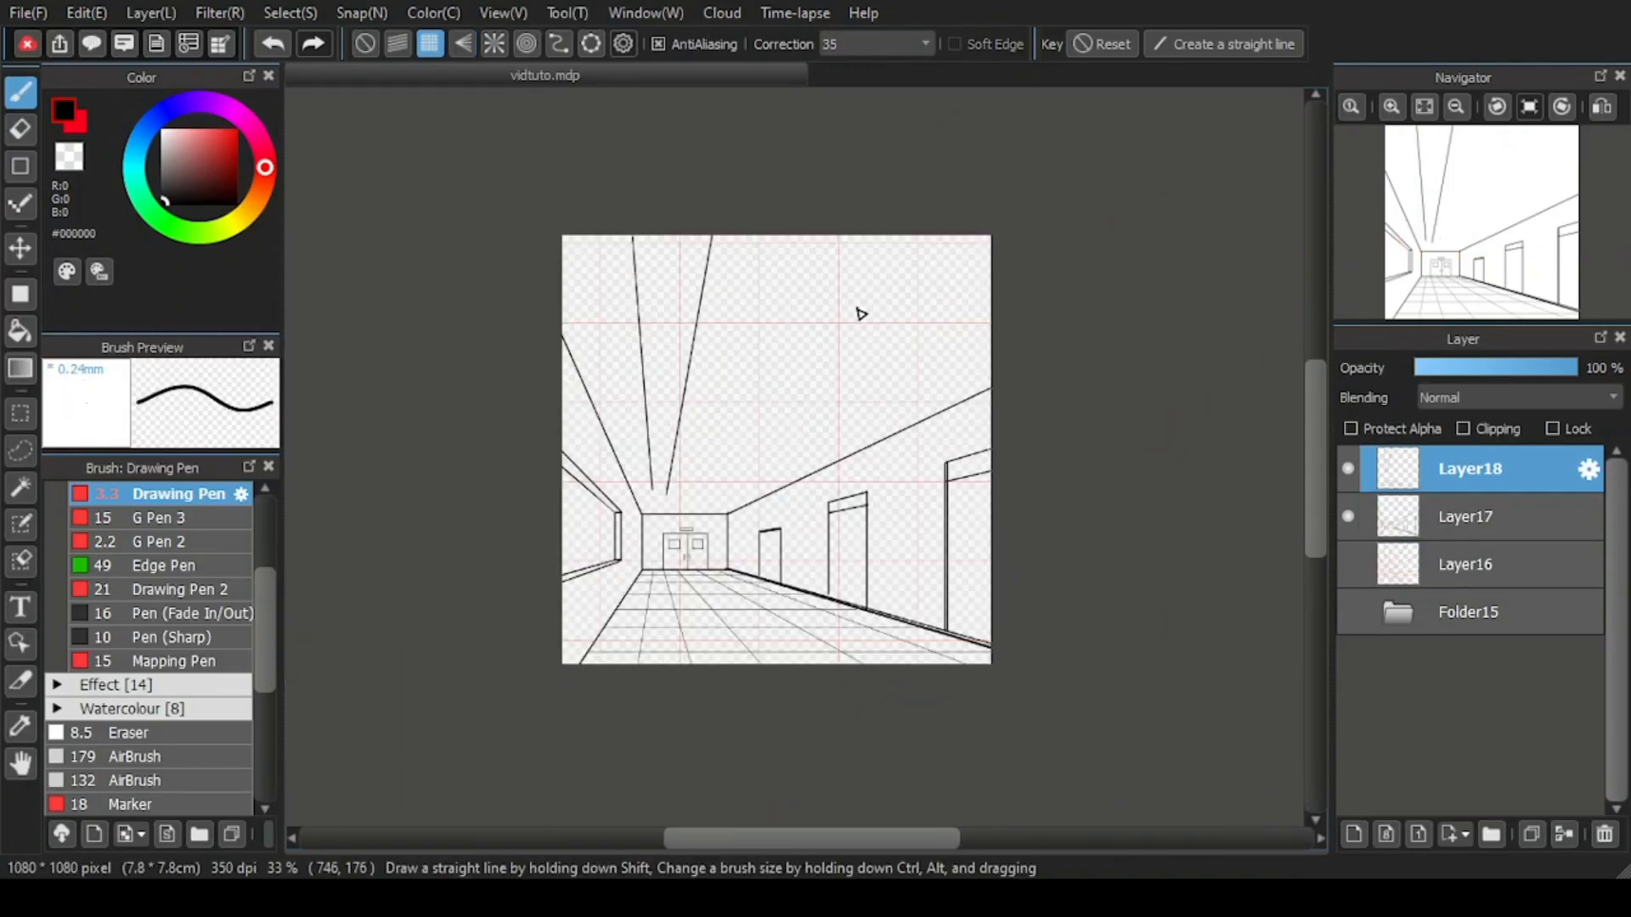
pyautogui.scroll(1, 860, 314)
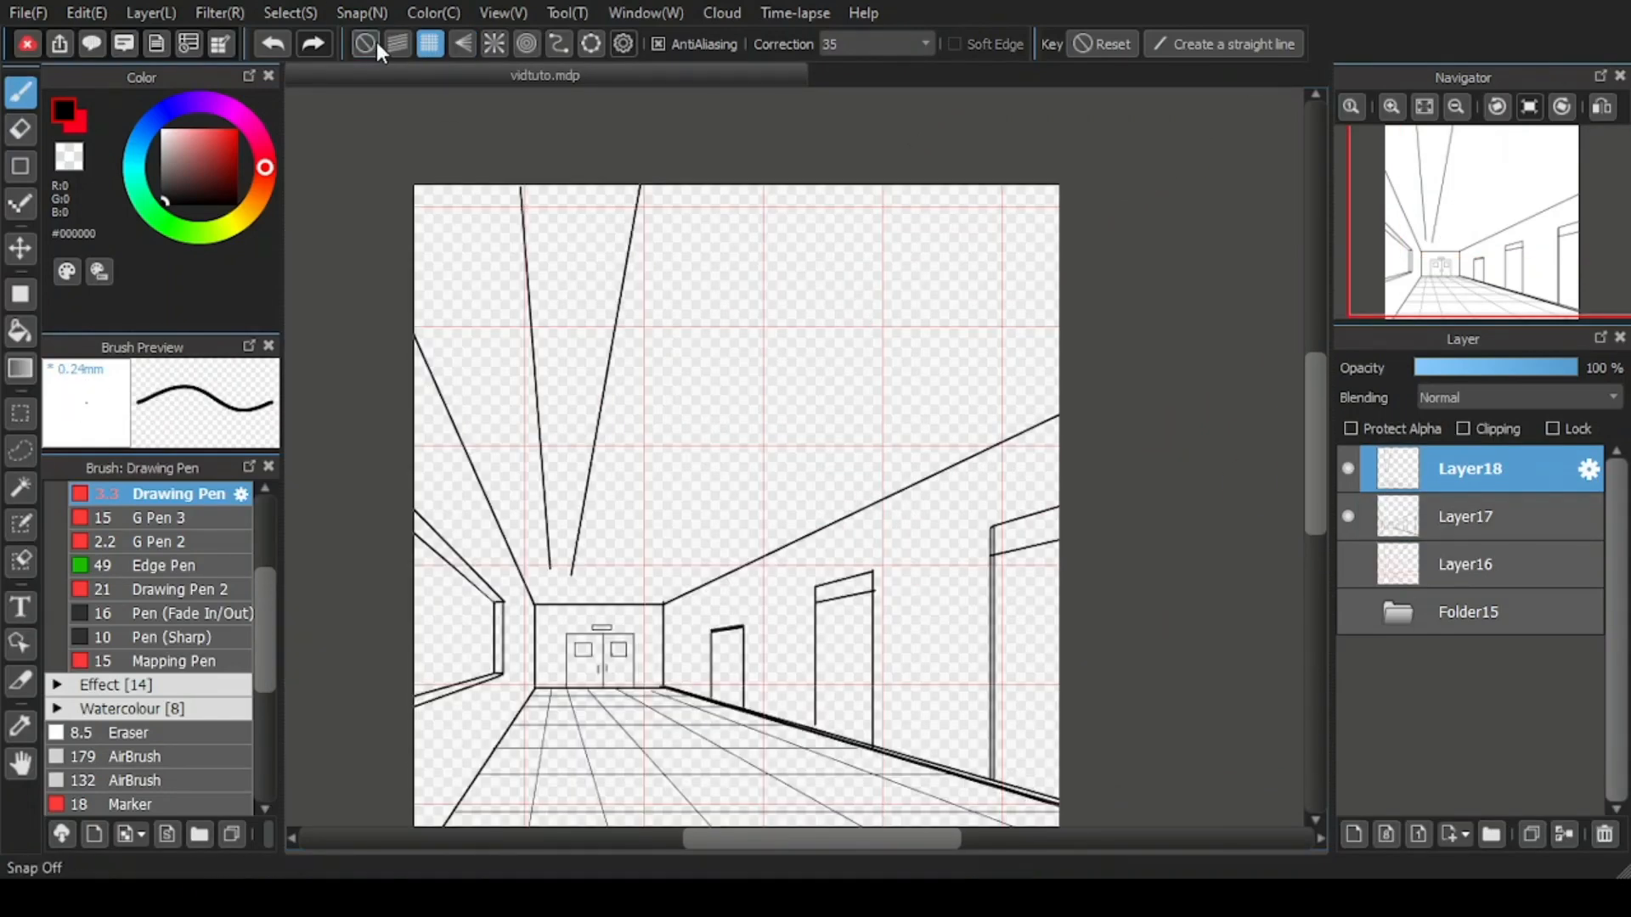
pyautogui.press('e')
pyautogui.moveTo(571, 572); pyautogui.dragTo(639, 188)
pyautogui.moveTo(509, 201); pyautogui.dragTo(550, 567)
# Step: Draw a horizontal line across the full canvas width at the ceiling's near edge, and erase the ceiling edge lines above it on Layer17
pyautogui.press('b')
pyautogui.moveTo(416, 429); pyautogui.dragTo(1058, 429)
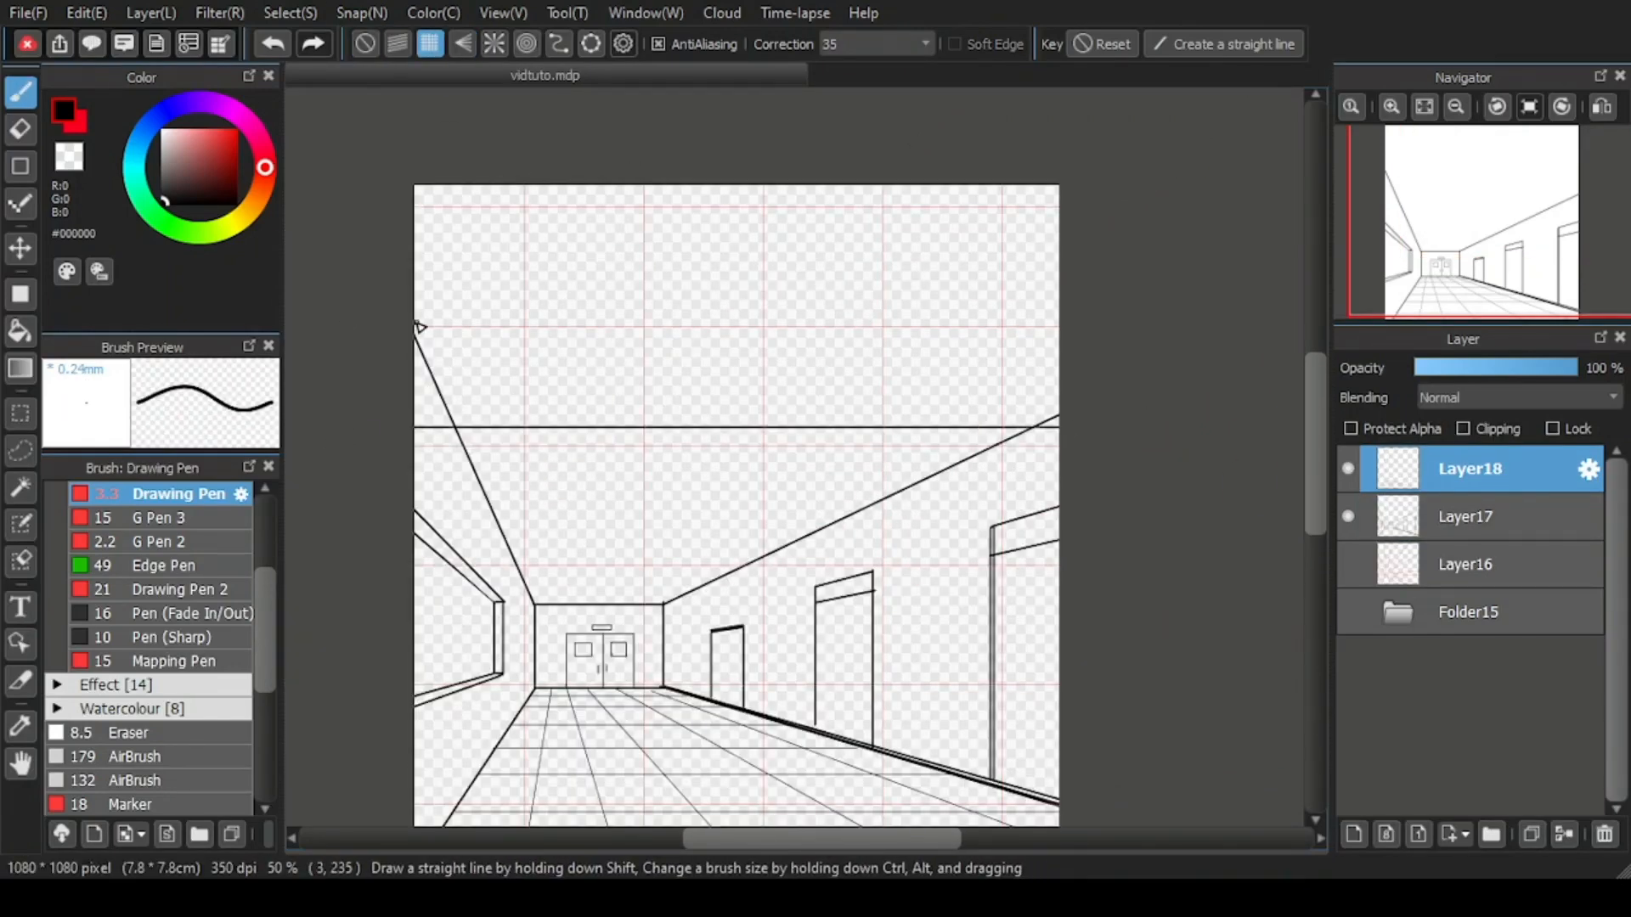
pyautogui.press('e')
pyautogui.scroll(2, 420, 333)
pyautogui.click(1462, 517)
pyautogui.moveTo(476, 484); pyautogui.dragTo(412, 336)
pyautogui.scroll(-3, 527, 291)
pyautogui.scroll(4, 909, 347)
pyautogui.moveTo(932, 396); pyautogui.dragTo(864, 405)
pyautogui.press('b')
pyautogui.scroll(-4, 871, 414)
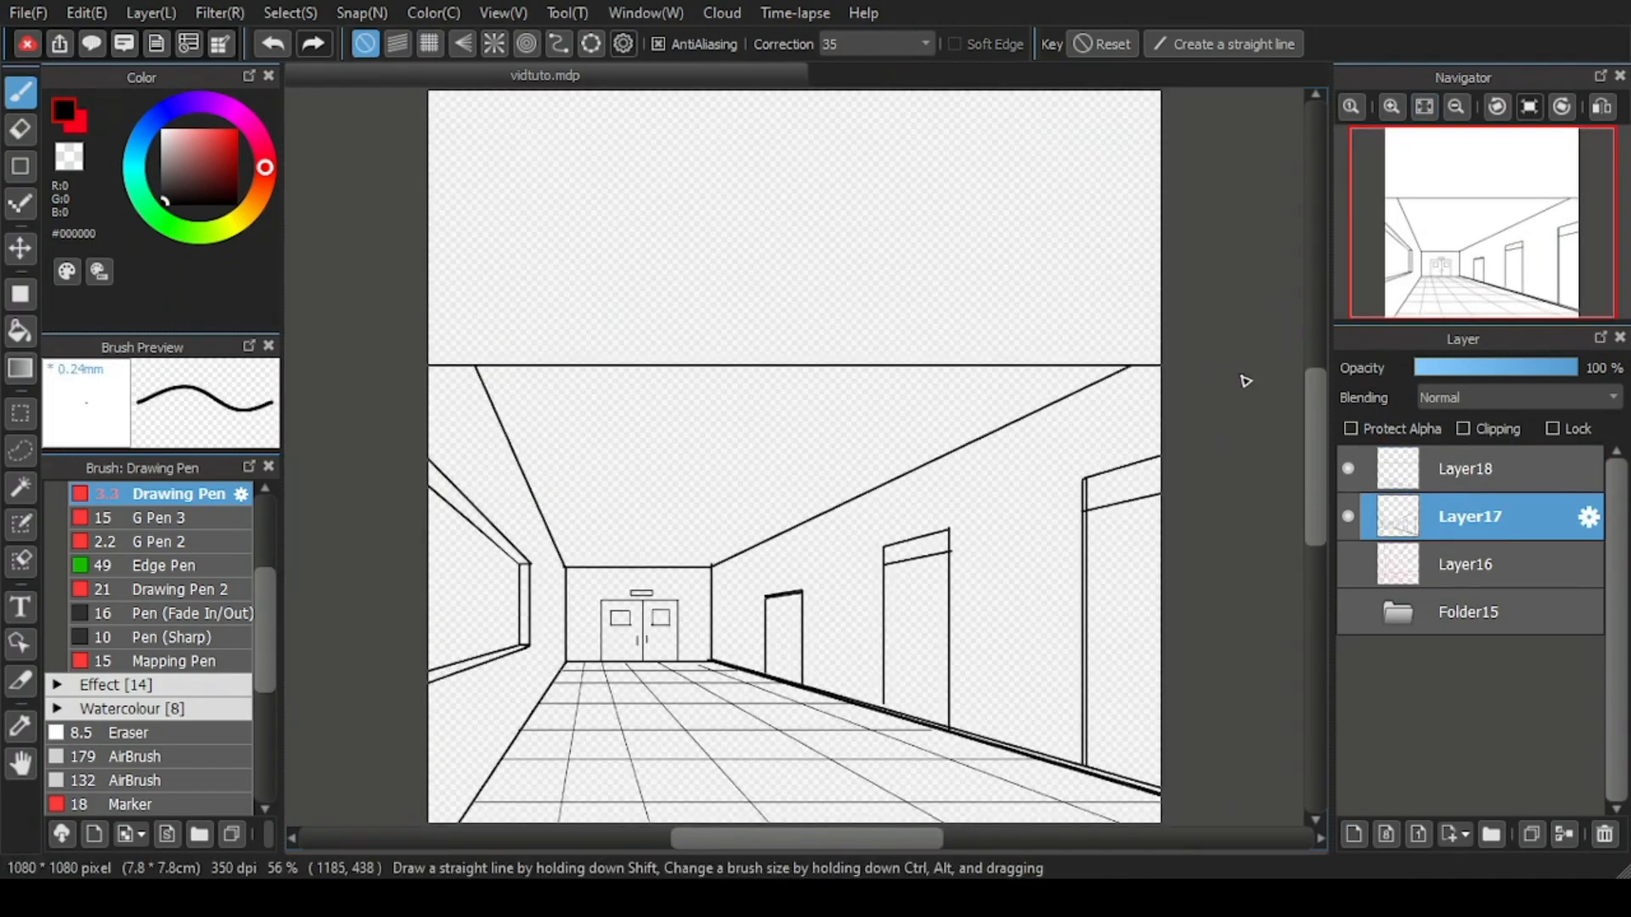
# Step: Fit the whole canvas in view and turn on the vanishing point snap
pyautogui.click(1424, 106)
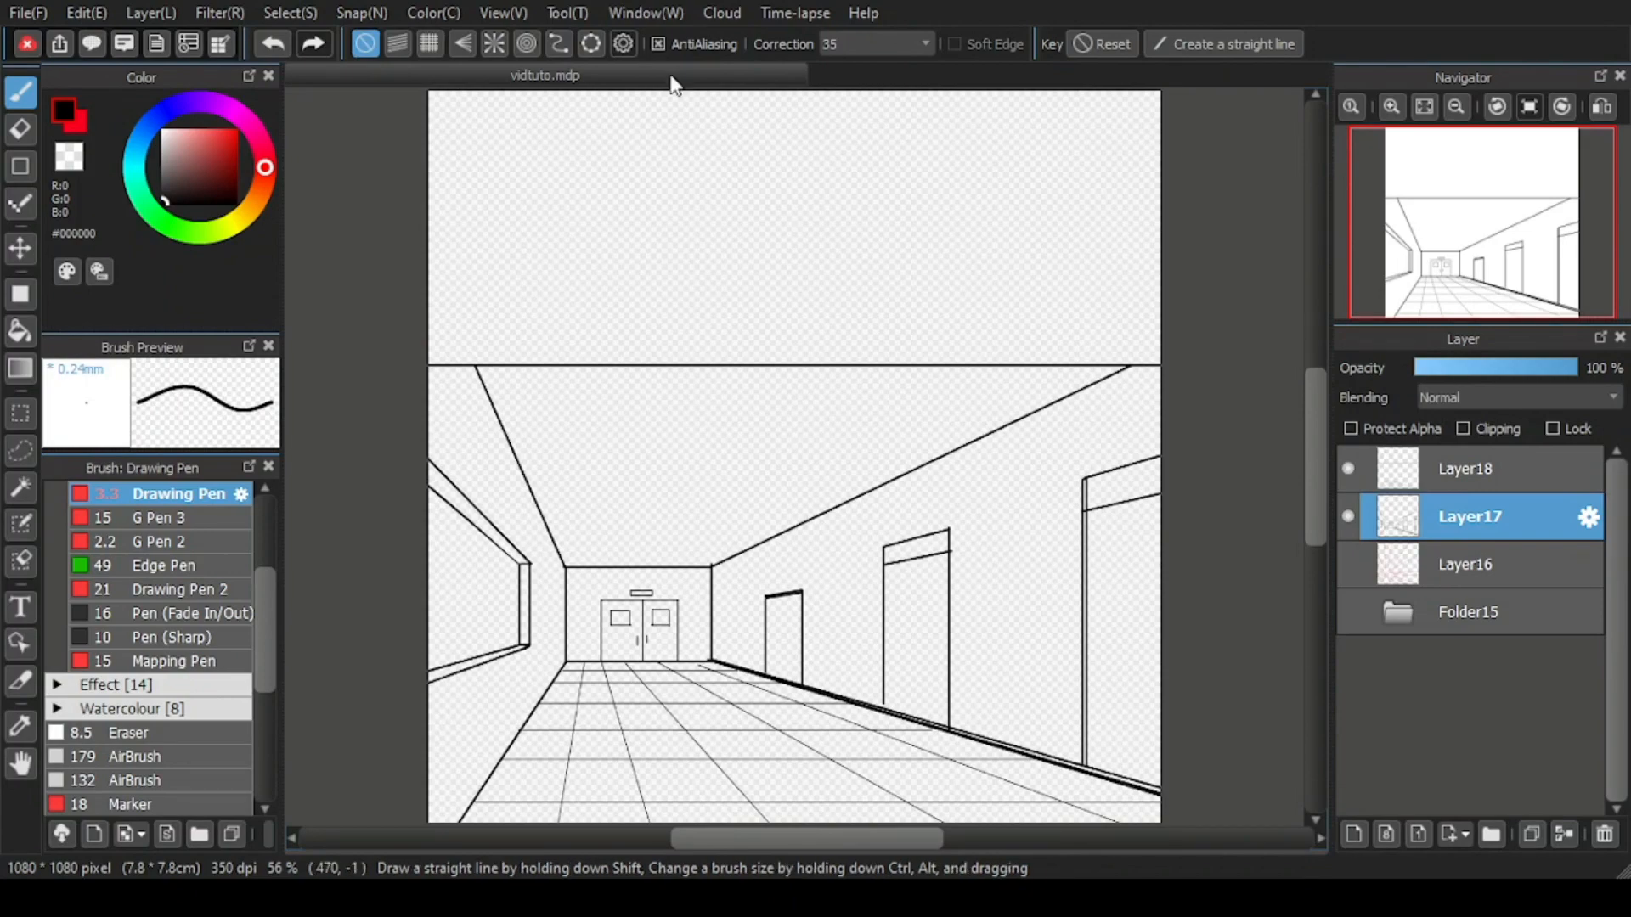
pyautogui.click(462, 44)
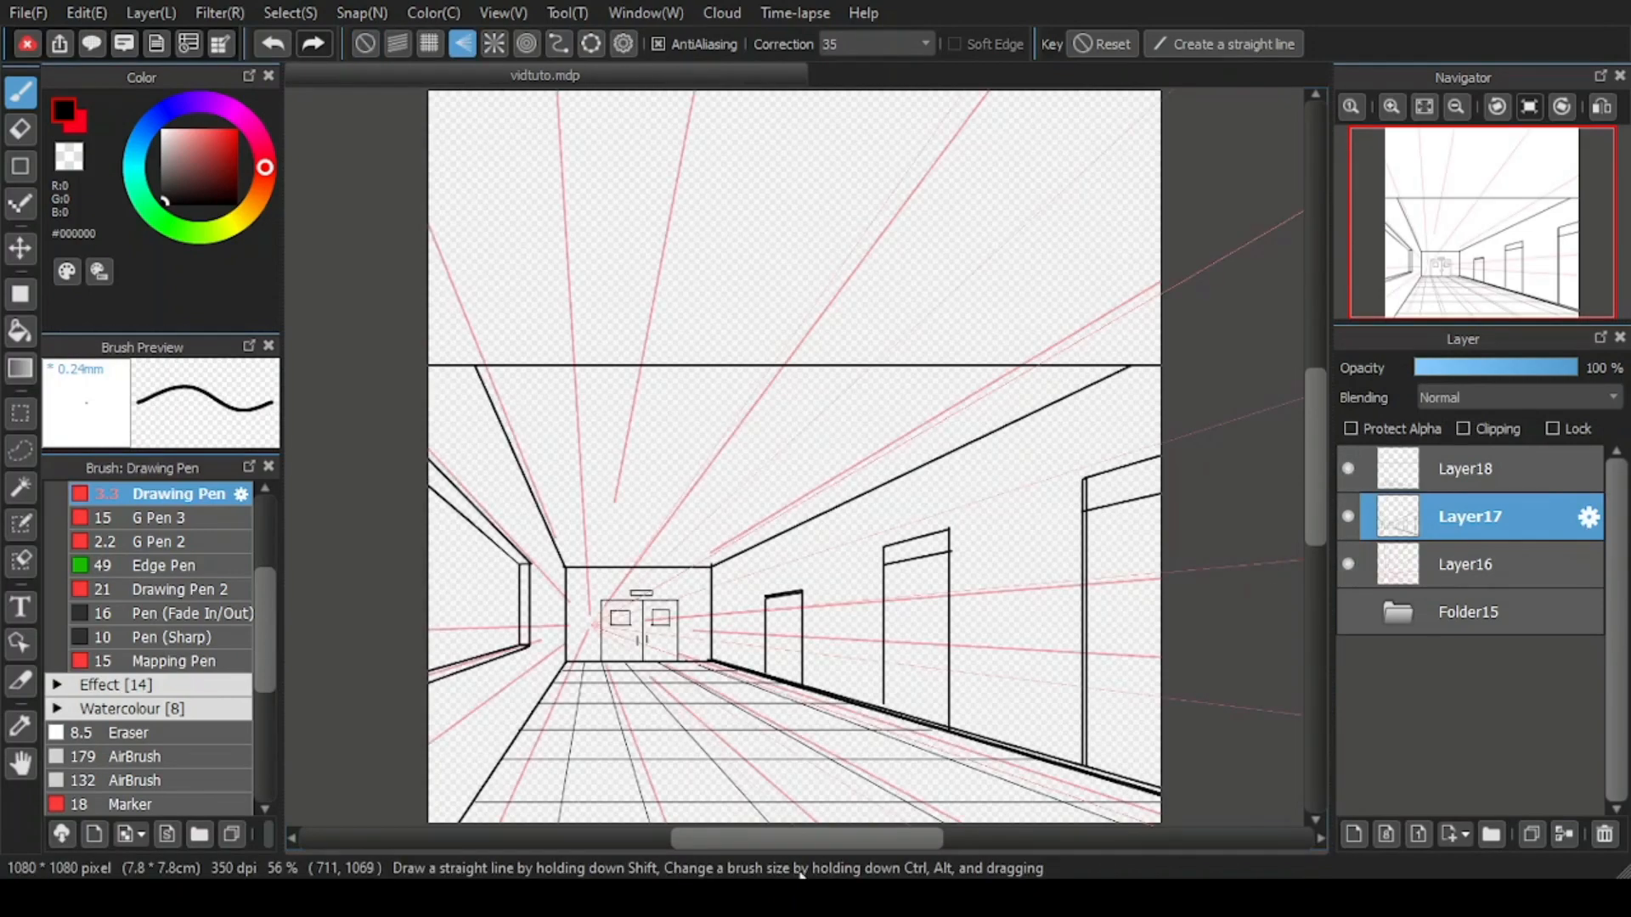